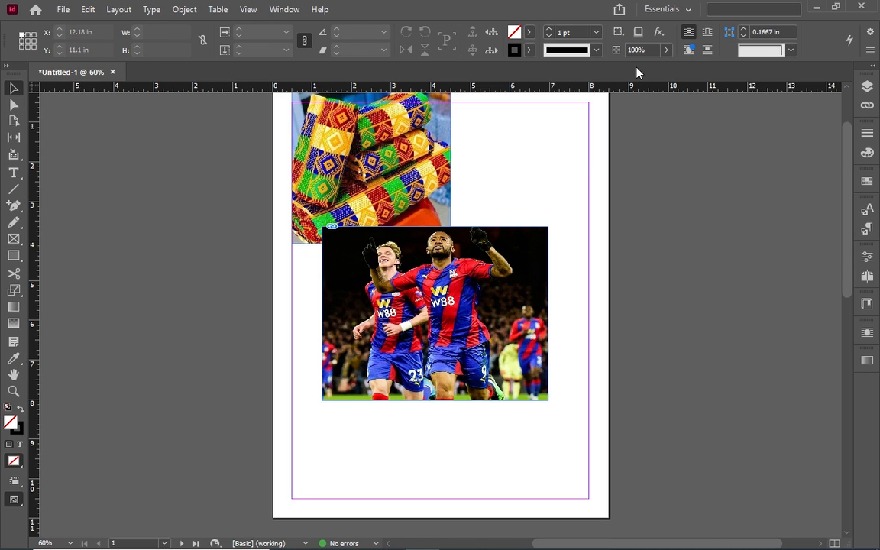
# - Move the fabric photo slightly right and down, and the football photo below it to about X 1.48 in, Y 5.04 in
pyautogui.scroll(1, 657, 122)
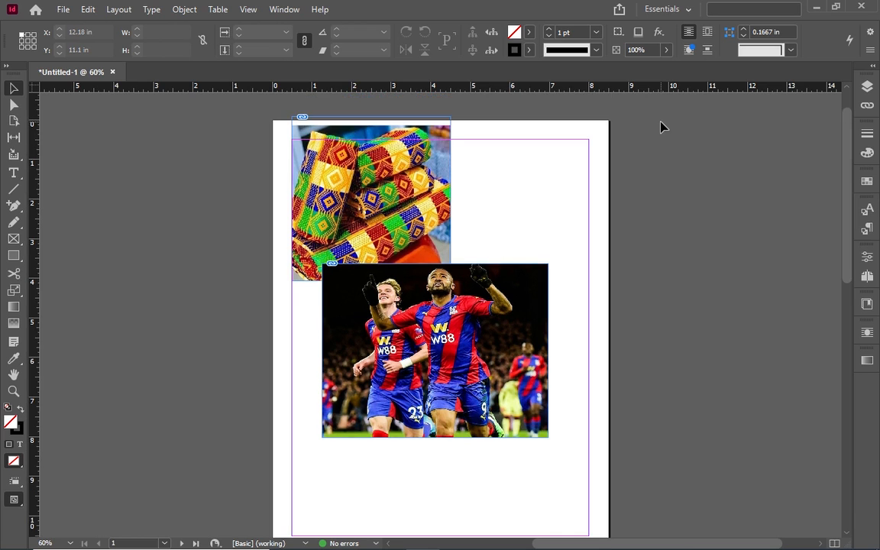
pyautogui.scroll(-1, 663, 127)
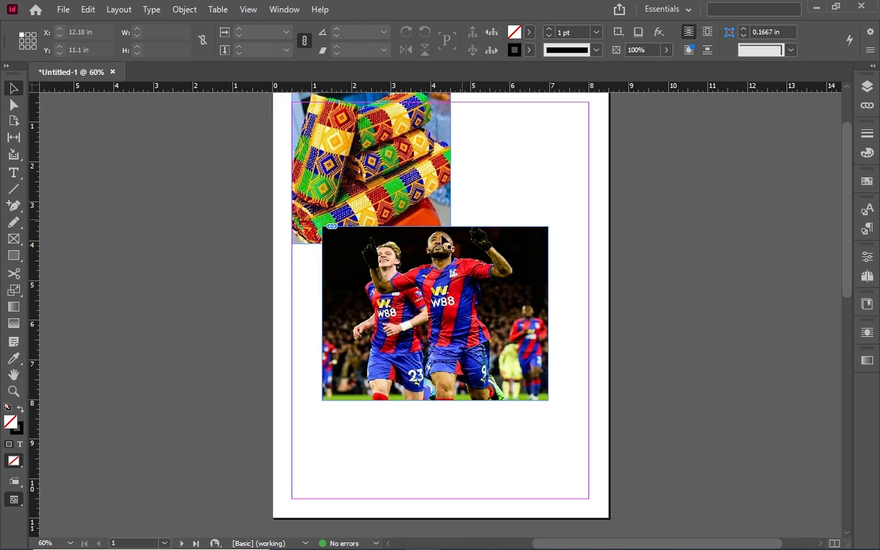
pyautogui.moveTo(424, 241); pyautogui.dragTo(423, 267)
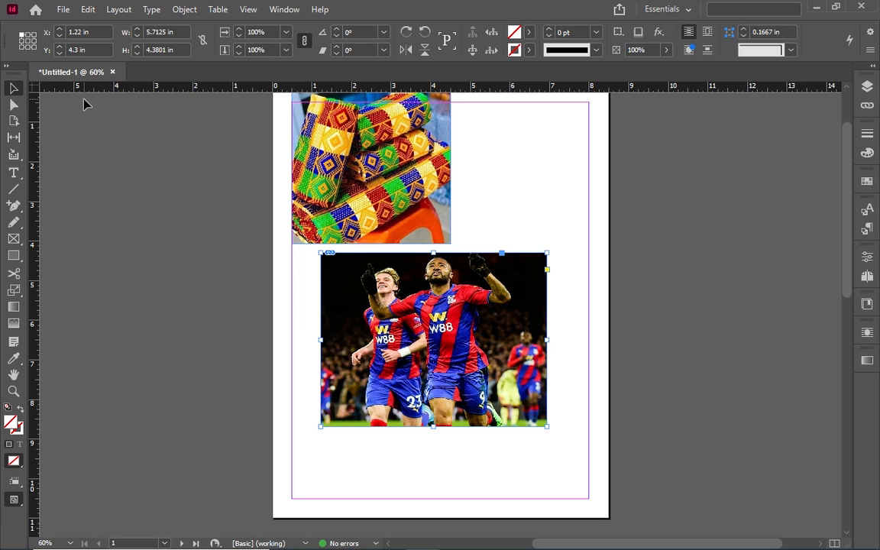
pyautogui.moveTo(325, 151); pyautogui.dragTo(380, 174)
pyautogui.moveTo(481, 302); pyautogui.dragTo(492, 333)
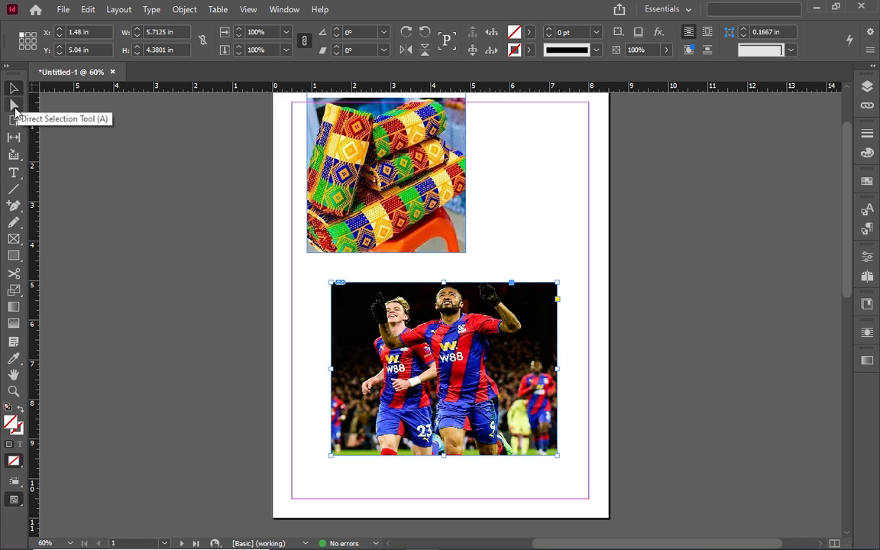
# - Compare selecting the football photo's content using the Direct Selection tool with selecting its frame using the Selection tool
pyautogui.click(14, 105)
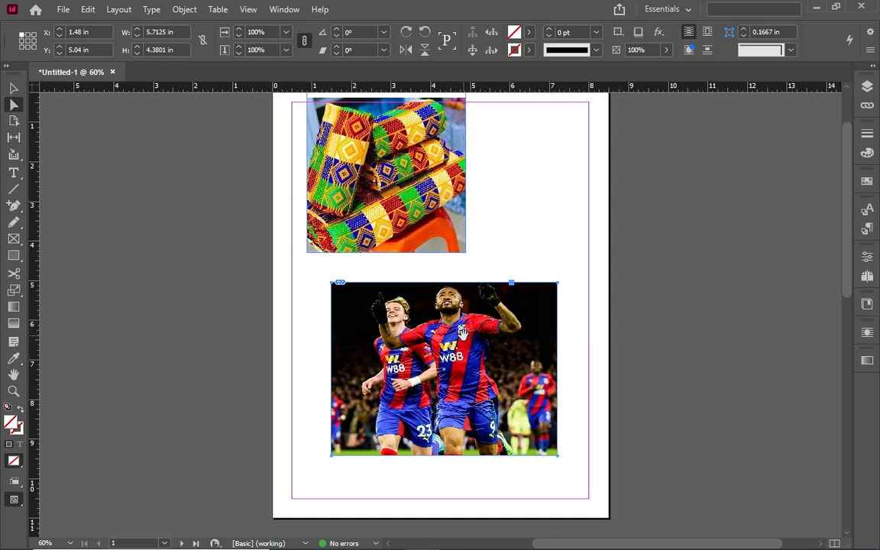
pyautogui.click(410, 310)
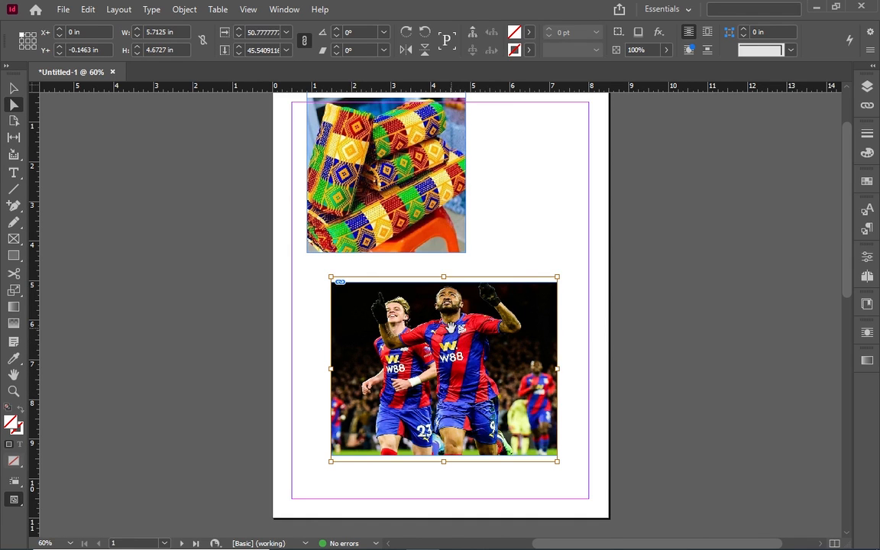
pyautogui.click(14, 88)
pyautogui.click(551, 241)
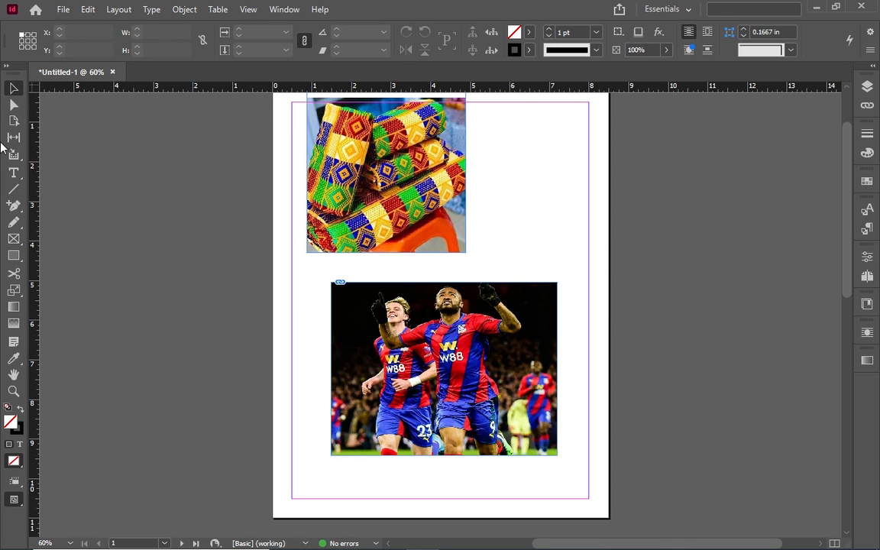
pyautogui.click(420, 313)
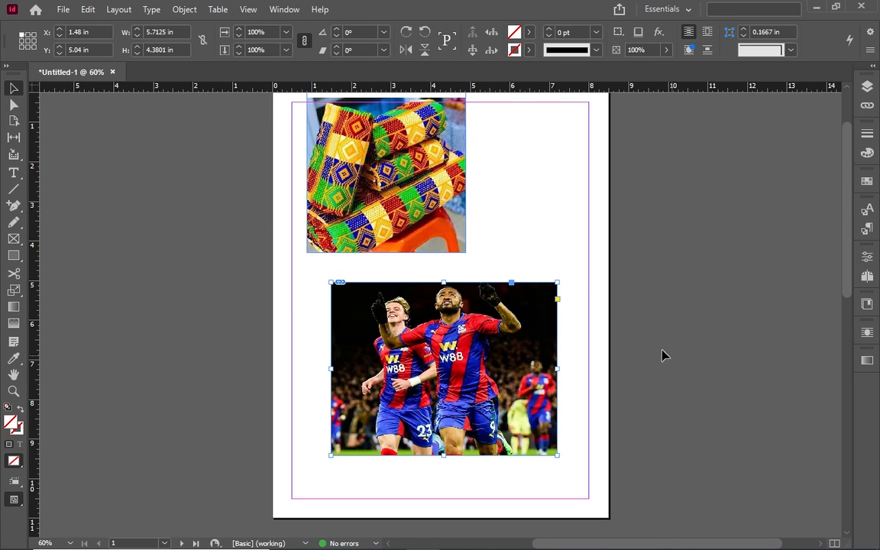
# - Scale the football image down inside its frame to about 4.87 by 4.07 in, using the Direct Selection tool
pyautogui.click(12, 109)
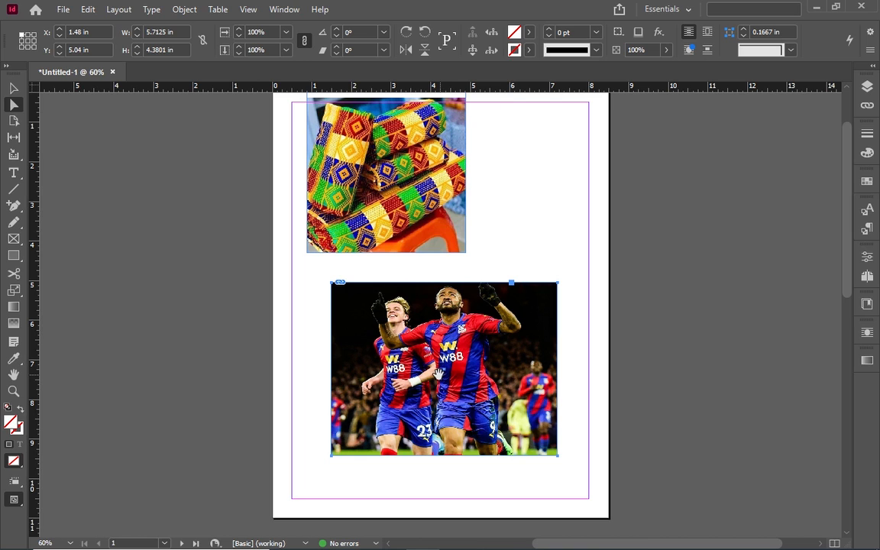
pyautogui.click(438, 374)
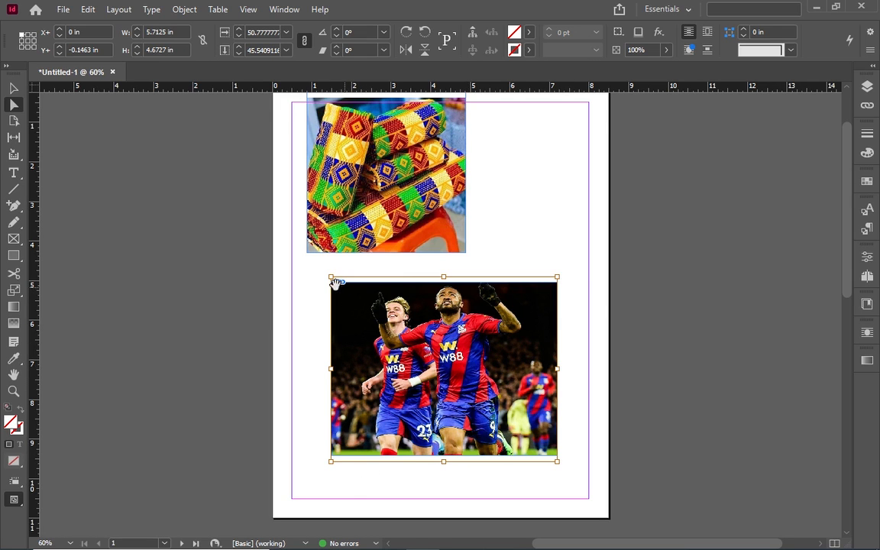
pyautogui.moveTo(330, 276); pyautogui.dragTo(364, 300)
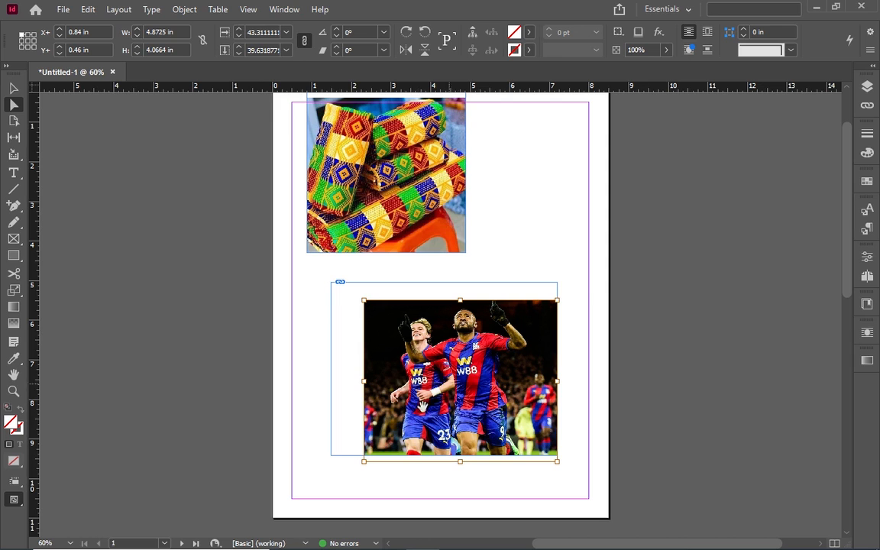
pyautogui.click(420, 375)
# - Shift the football photo slightly up and left, and shrink its frame around the image to about 4.93 by 3.96 in
pyautogui.click(14, 89)
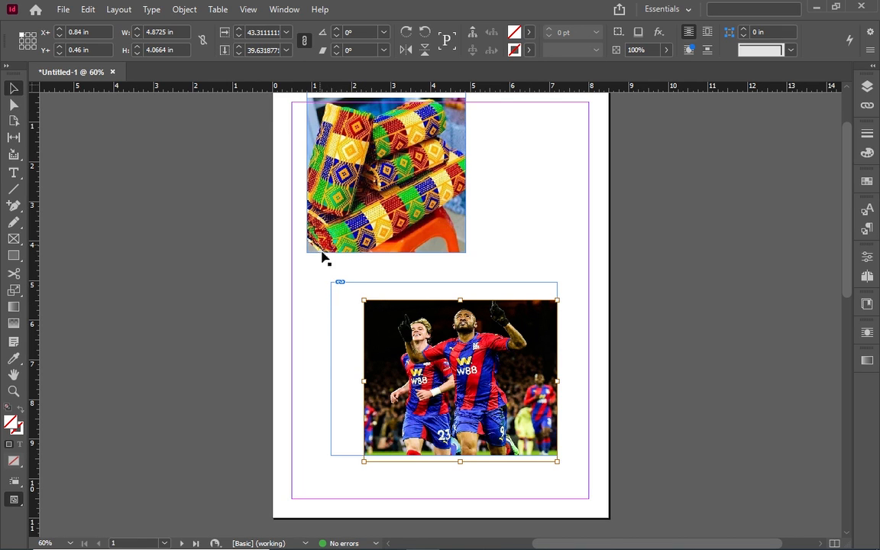
pyautogui.moveTo(434, 289)
pyautogui.mouseDown()
pyautogui.moveTo(432, 279)
pyautogui.moveTo(420, 296)
pyautogui.moveTo(426, 281)
pyautogui.mouseUp()
pyautogui.moveTo(328, 275); pyautogui.dragTo(359, 294)
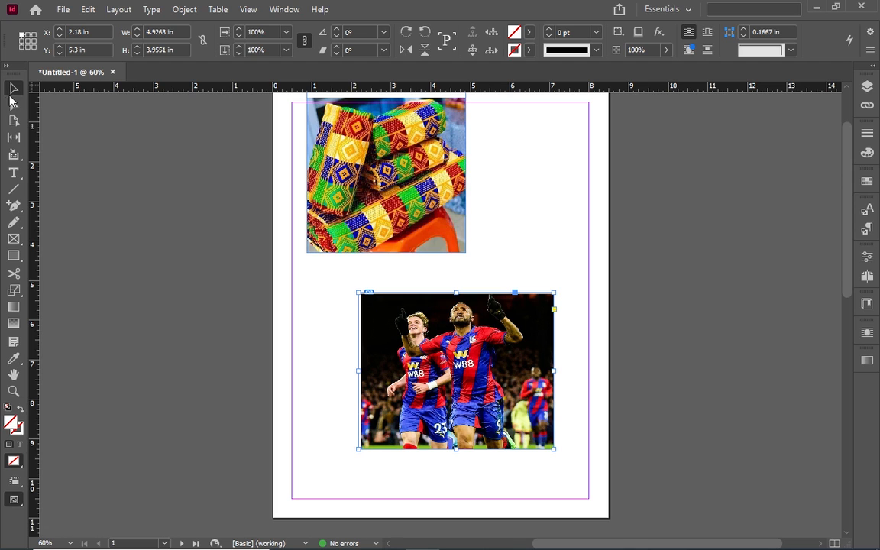
# - Select the football image inside its frame and enlarge it to about 6.23 by 6.34 in
pyautogui.click(11, 107)
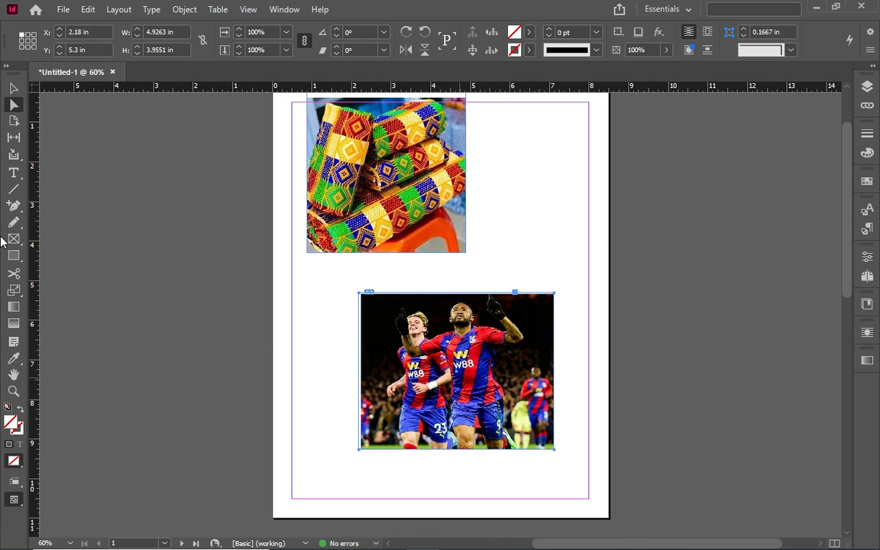
pyautogui.click(14, 88)
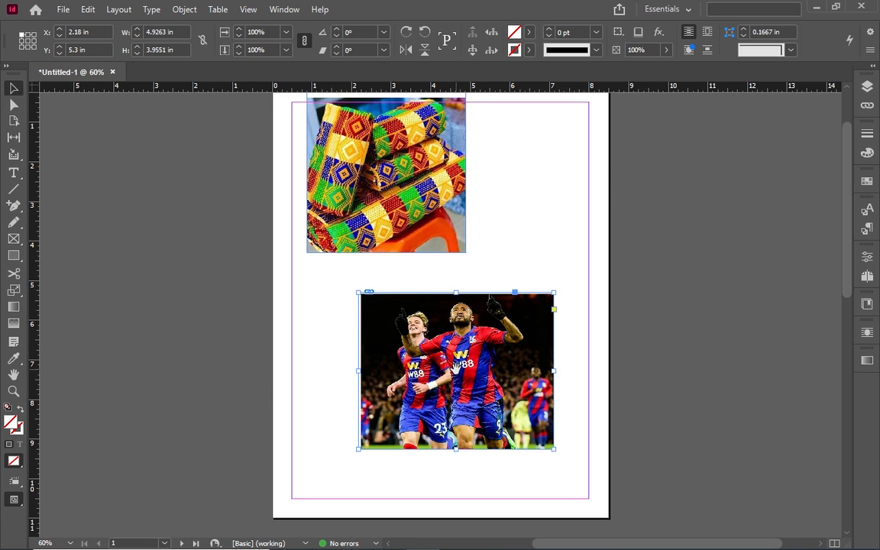
pyautogui.click(455, 368)
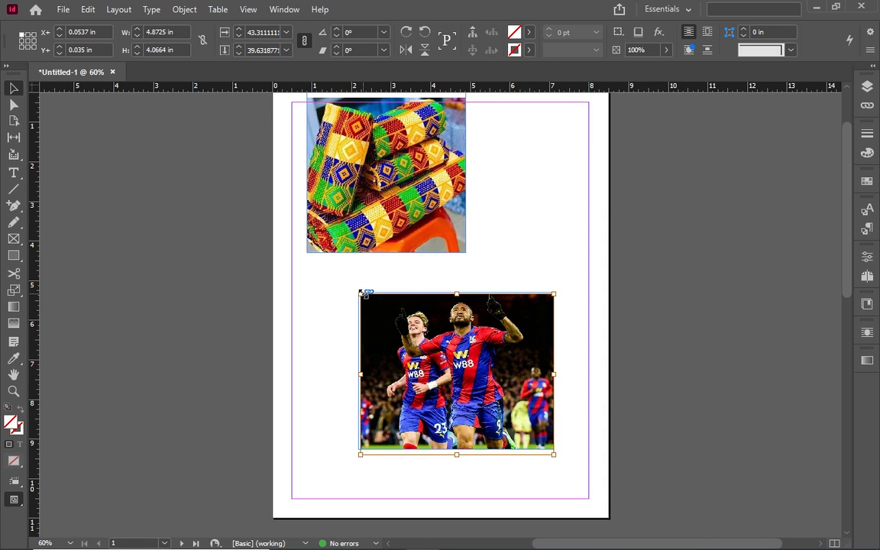
pyautogui.moveTo(359, 293); pyautogui.dragTo(307, 204)
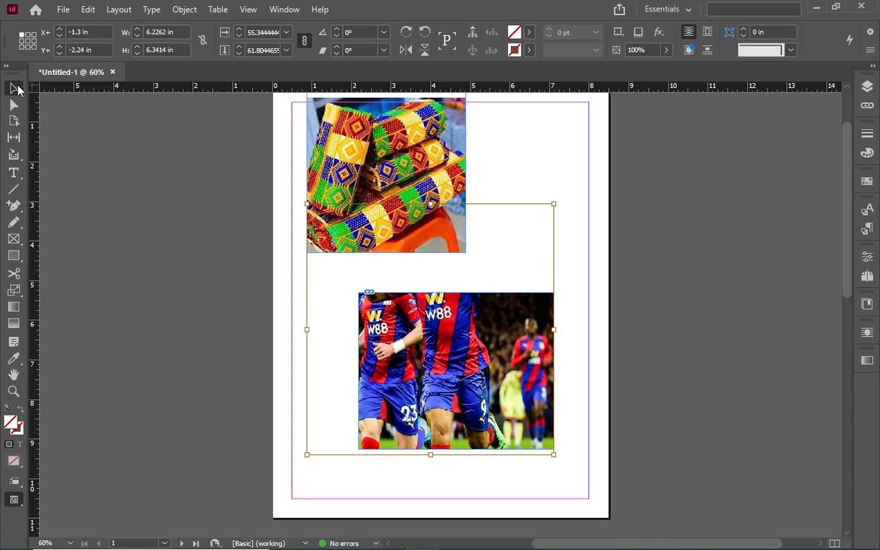
# - Enlarge the football photo's frame toward the upper left to about 6.53 by 6.2 in, uncovering the cropped image
pyautogui.click(543, 133)
pyautogui.click(386, 300)
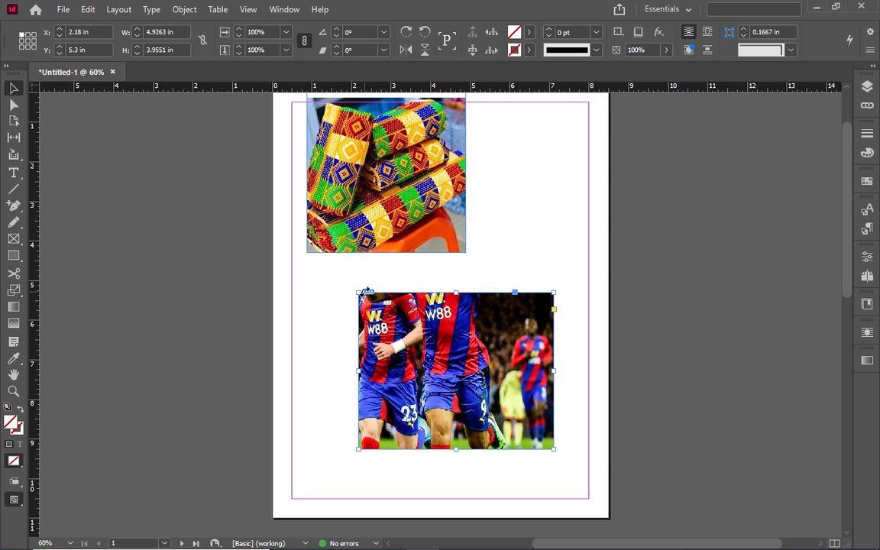
pyautogui.moveTo(357, 291); pyautogui.dragTo(295, 203)
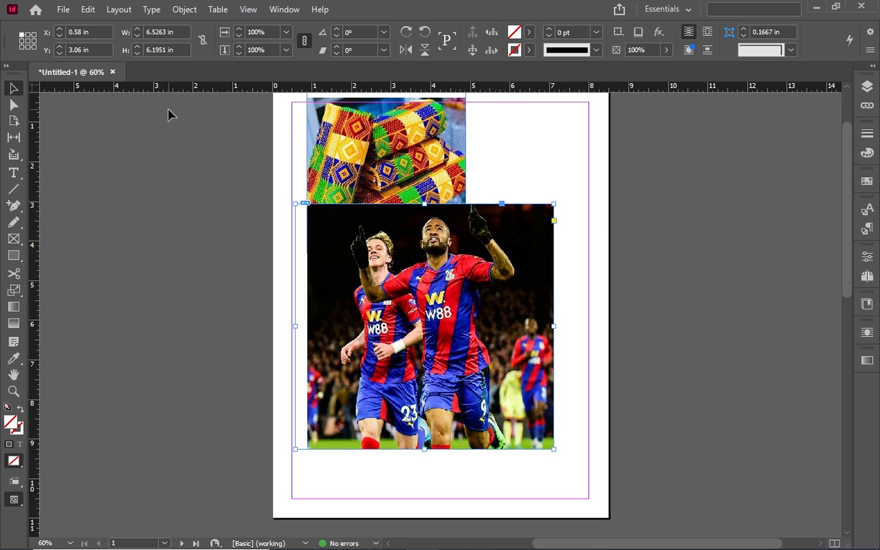
# - Alternate between selecting the football photo's content and its frame to compare their bounding boxes
pyautogui.click(430, 334)
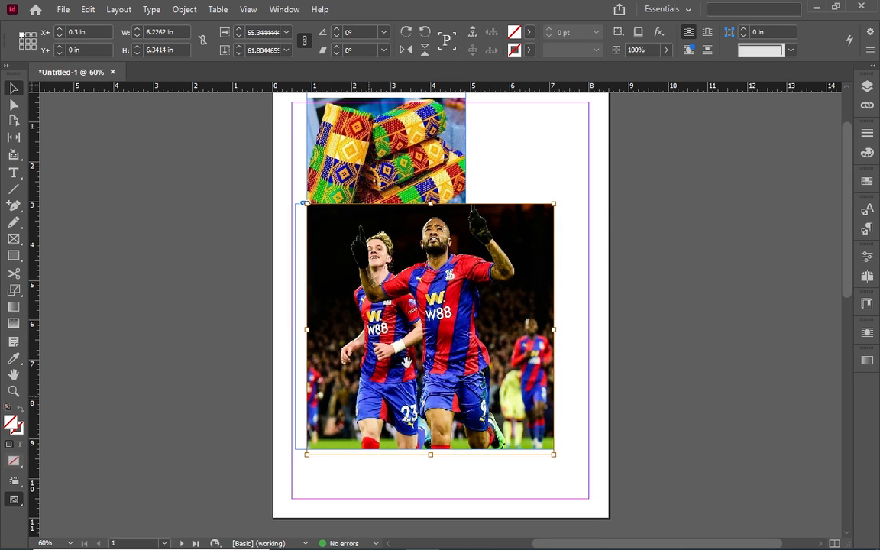
pyautogui.click(14, 105)
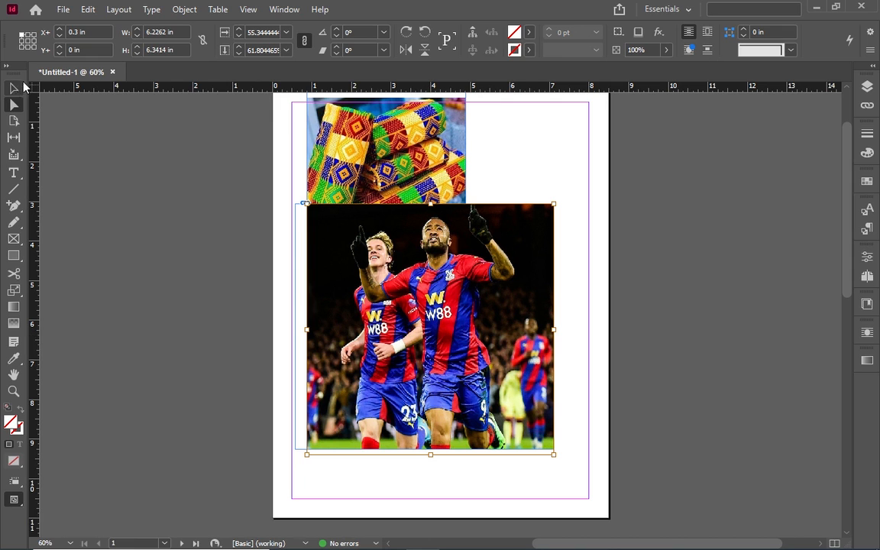
pyautogui.click(13, 88)
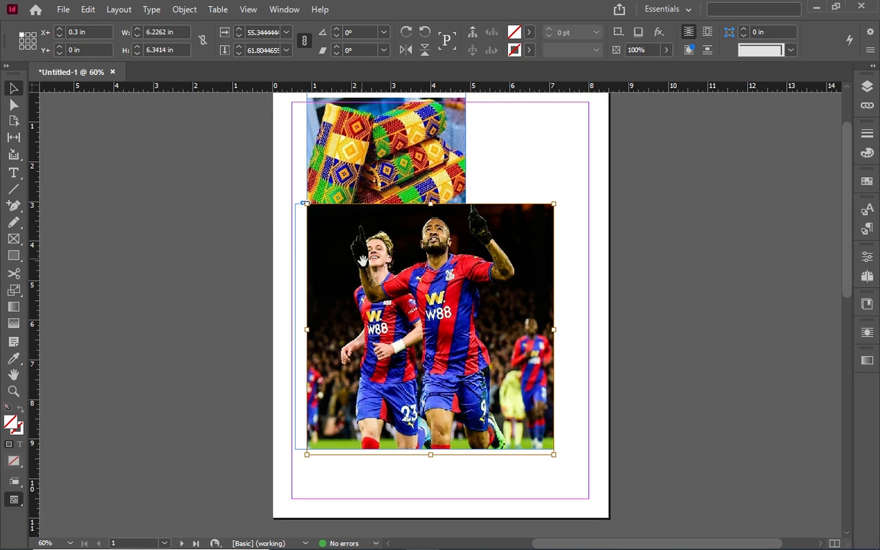
pyautogui.click(304, 203)
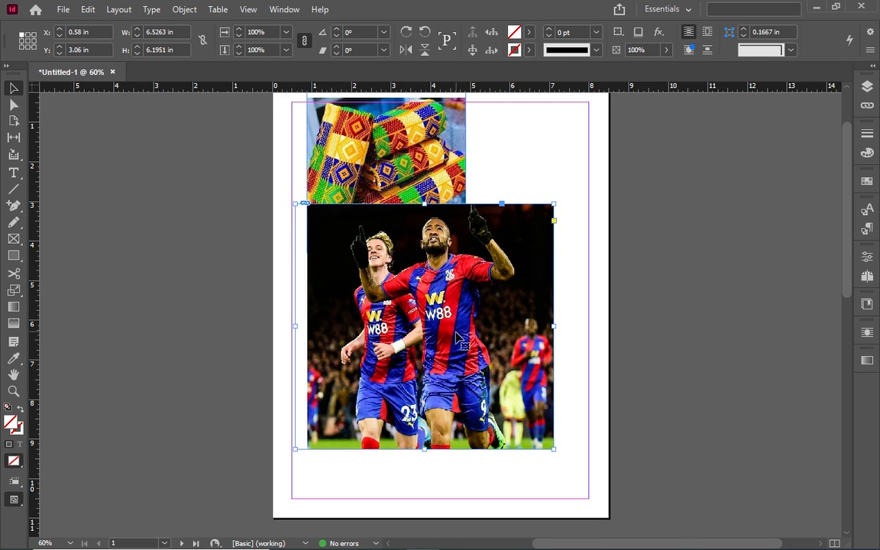
pyautogui.click(390, 295)
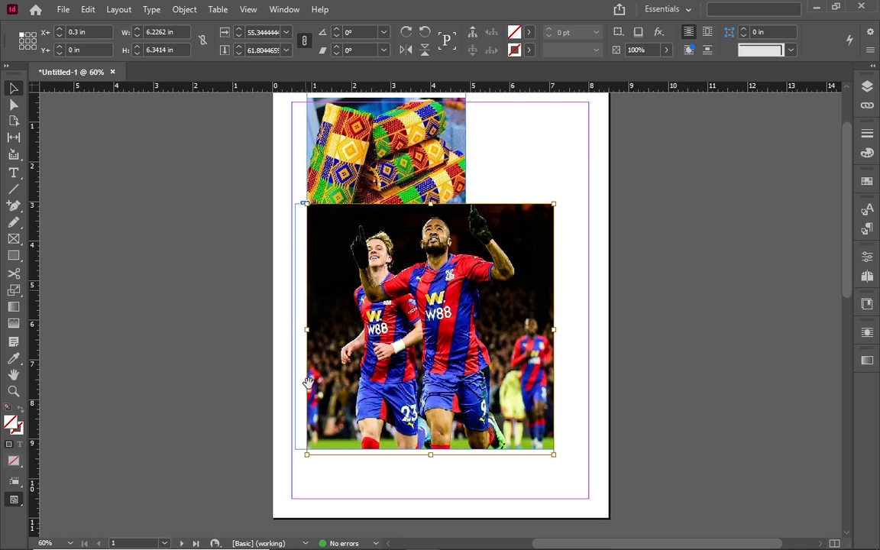
# - Shrink the football image to about 5.59 by 3.83 in and reduce its frame to about 5.79 by 3.94 in
pyautogui.moveTo(304, 454); pyautogui.dragTo(332, 355)
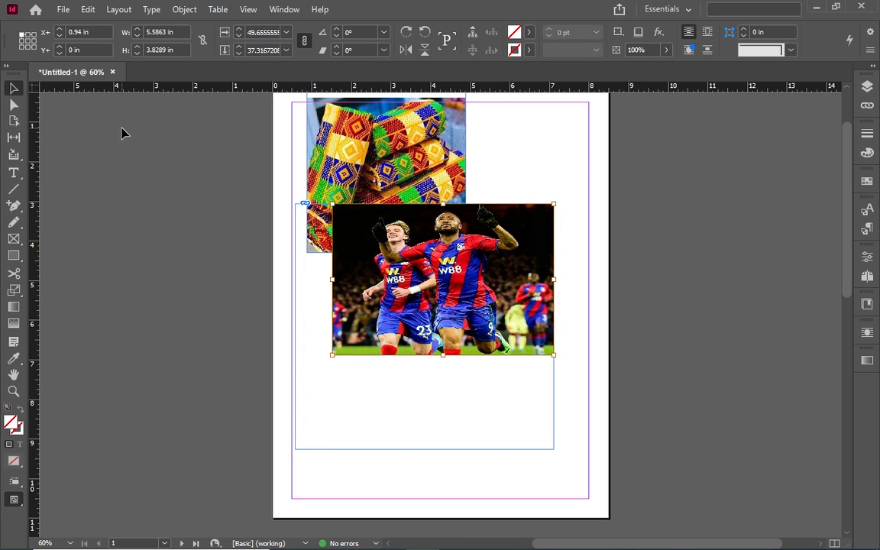
pyautogui.click(552, 451)
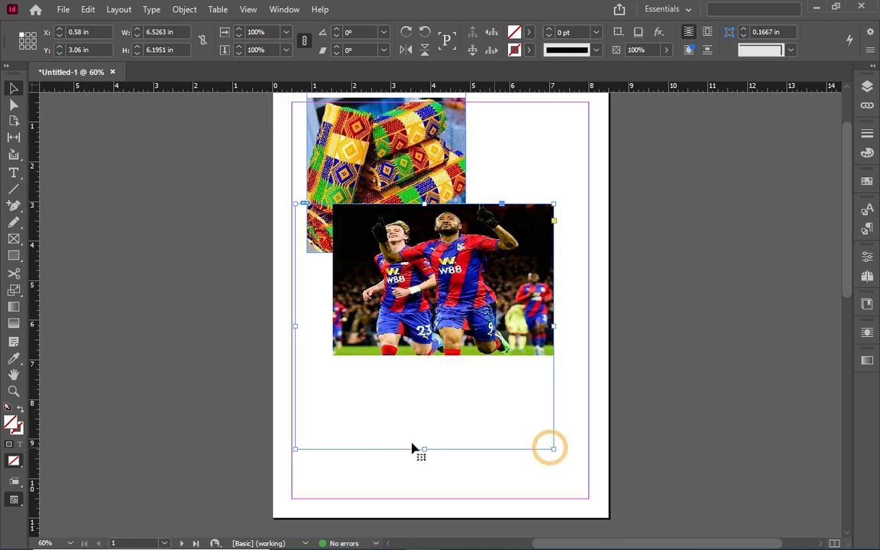
pyautogui.moveTo(293, 449); pyautogui.dragTo(324, 360)
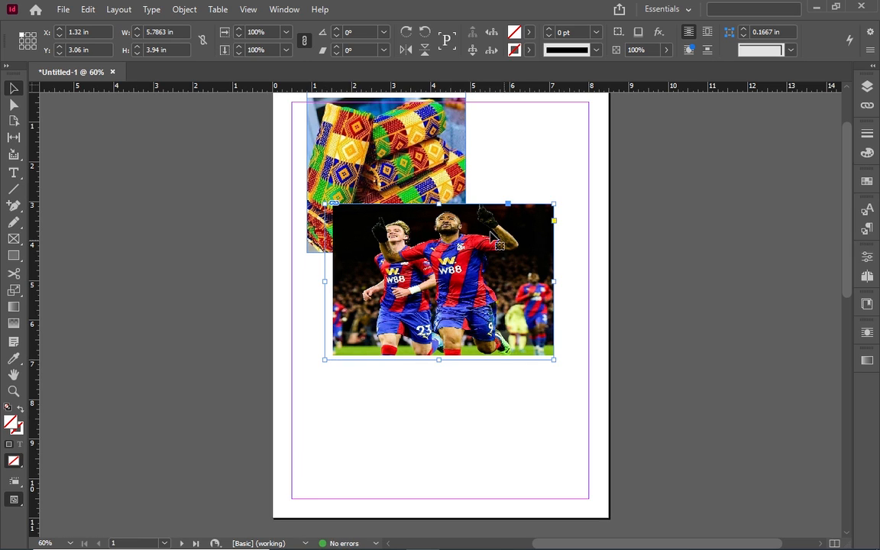
# - Round all four corners of the football frame to about 0.71 in and move it to about X 1.56 in, Y 5.19 in
pyautogui.click(554, 220)
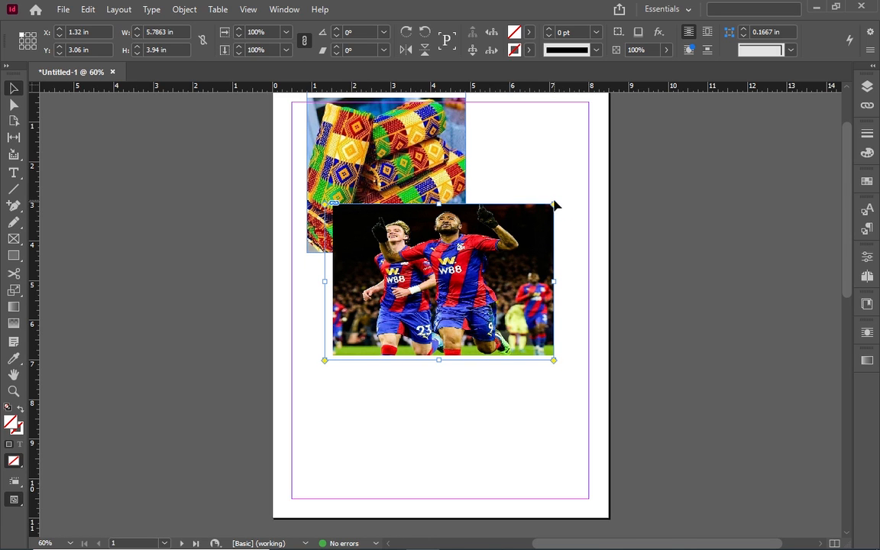
pyautogui.moveTo(554, 205); pyautogui.dragTo(526, 244)
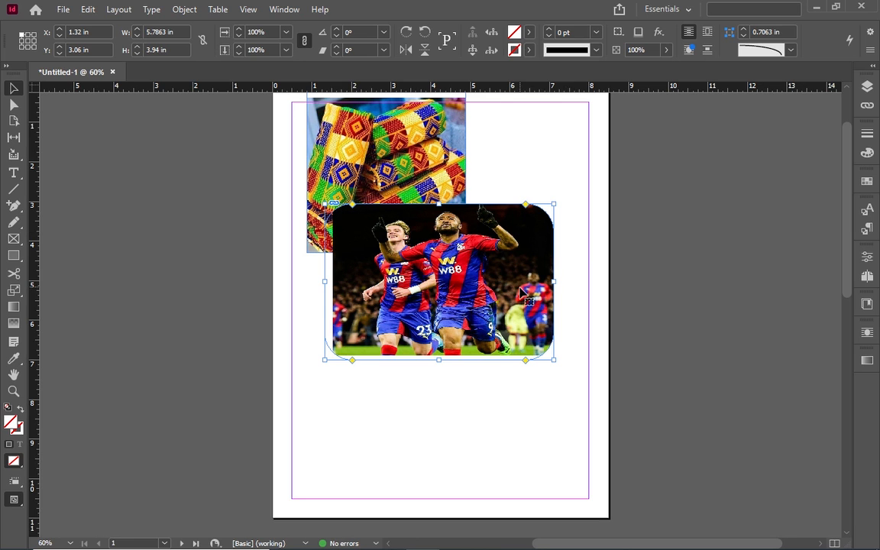
pyautogui.moveTo(473, 290); pyautogui.dragTo(482, 374)
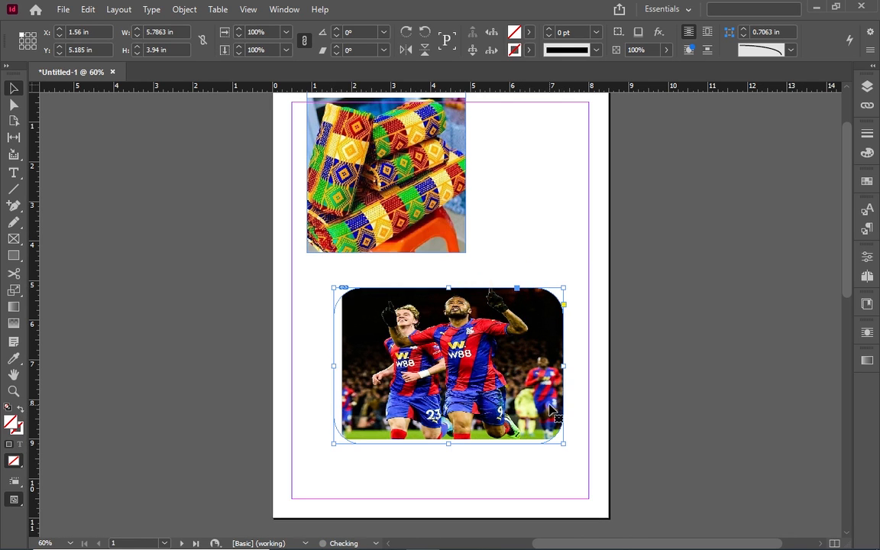
# - Reset the football frame's corner radius to 0 in, round only its upper-right corner, and deselect the frame
pyautogui.click(564, 305)
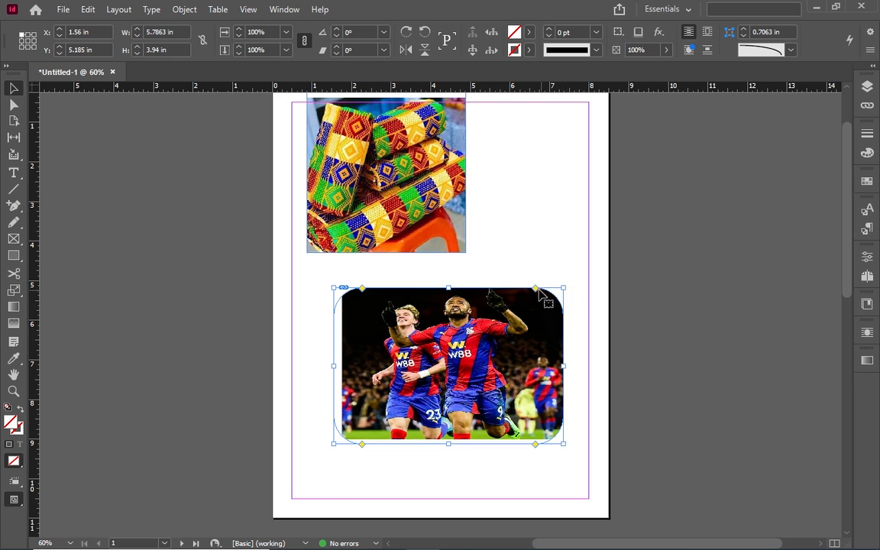
pyautogui.moveTo(534, 291); pyautogui.dragTo(578, 290)
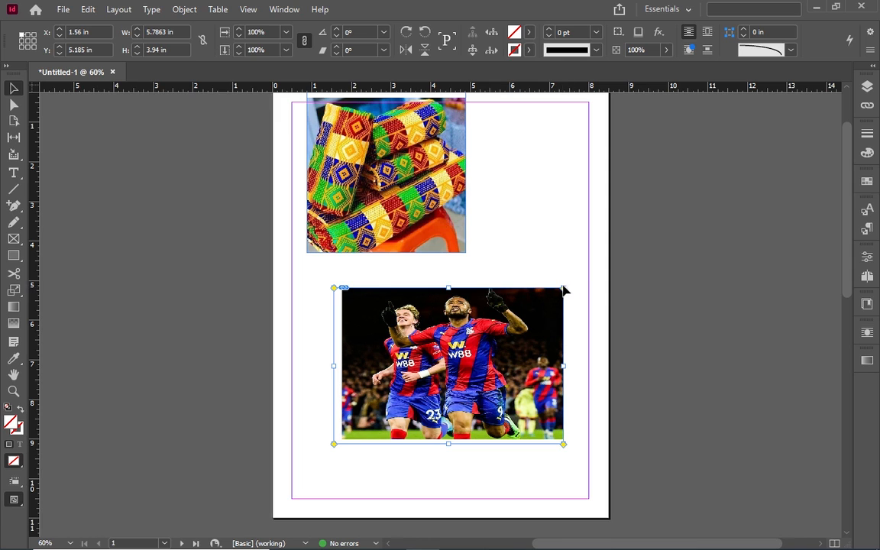
pyautogui.moveTo(564, 290); pyautogui.dragTo(533, 290)
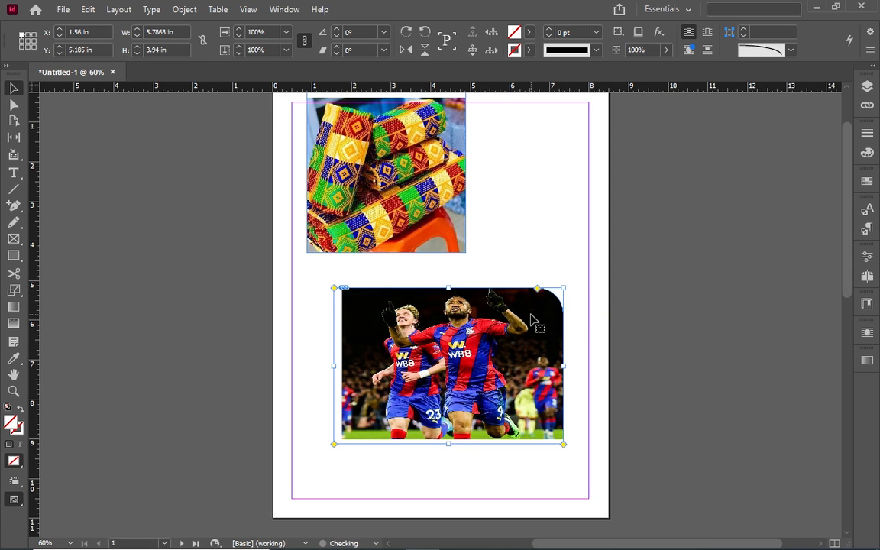
pyautogui.click(535, 264)
pyautogui.click(487, 267)
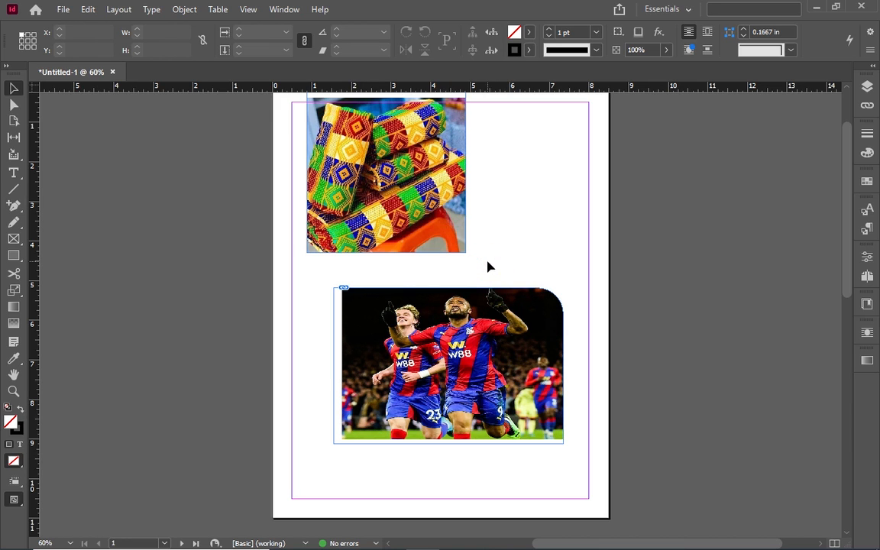
# - With the Page tool, try A4 and an 8.3125 in custom width for the first page and restore it to Letter
pyautogui.click(13, 121)
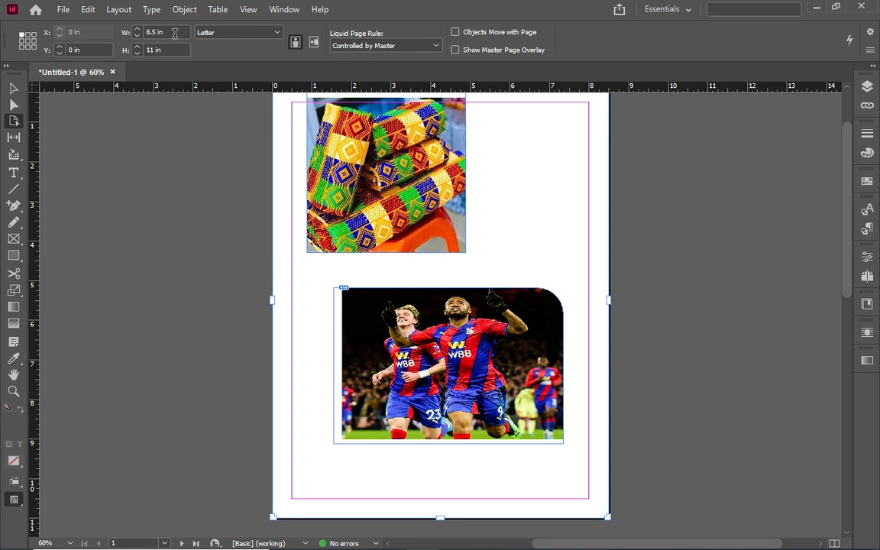
pyautogui.click(272, 32)
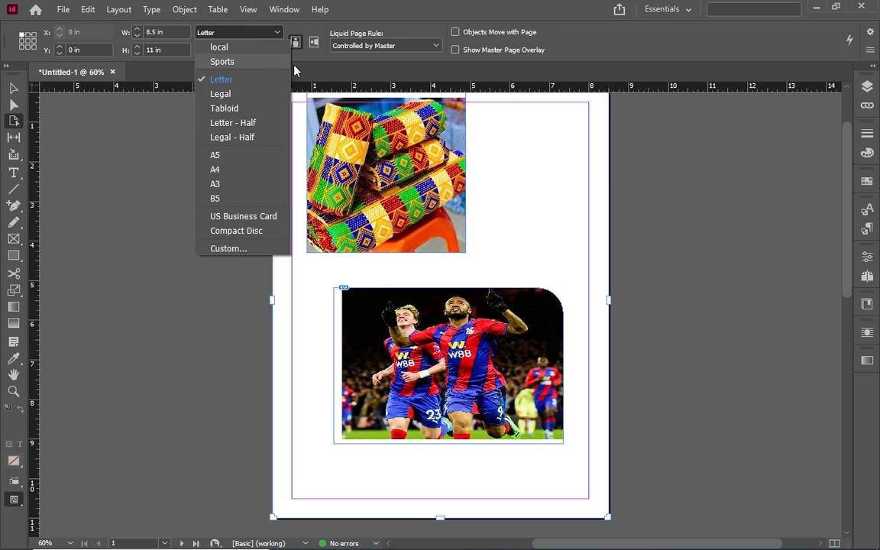
pyautogui.click(231, 171)
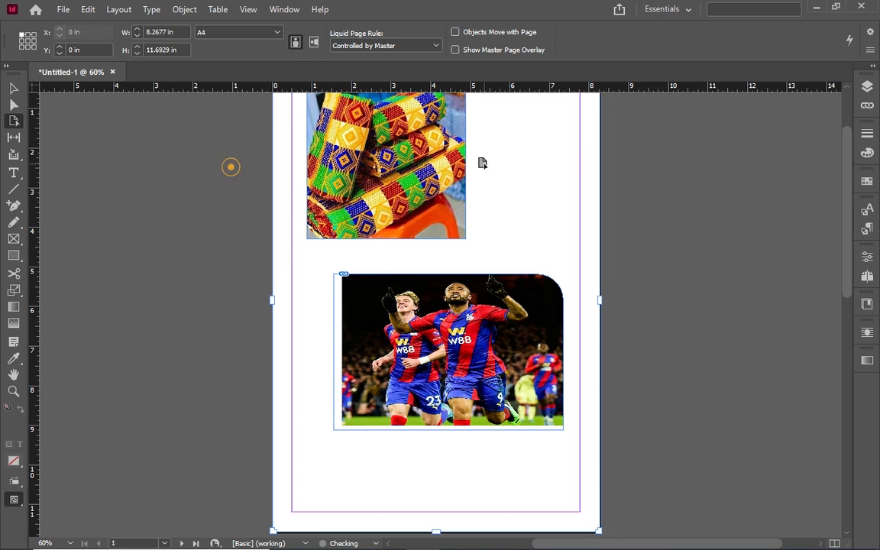
pyautogui.click(137, 29)
pyautogui.click(138, 29)
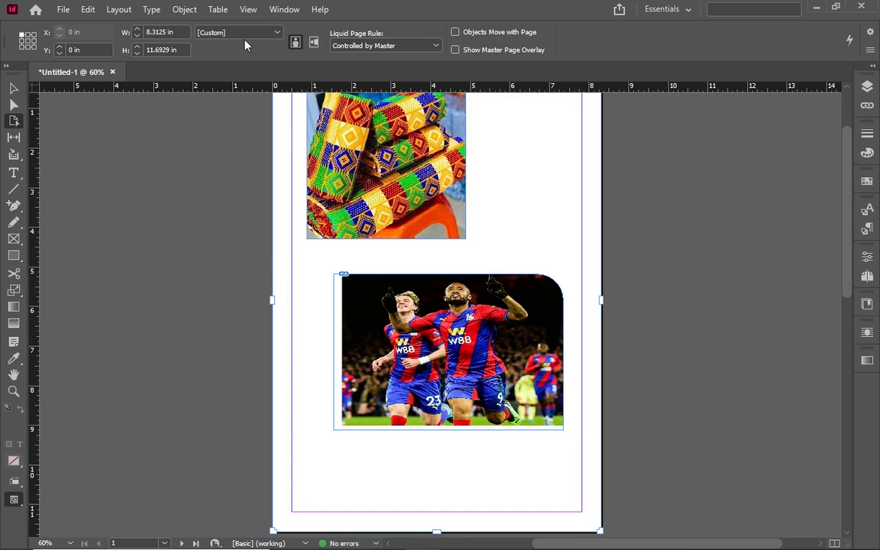
pyautogui.click(273, 32)
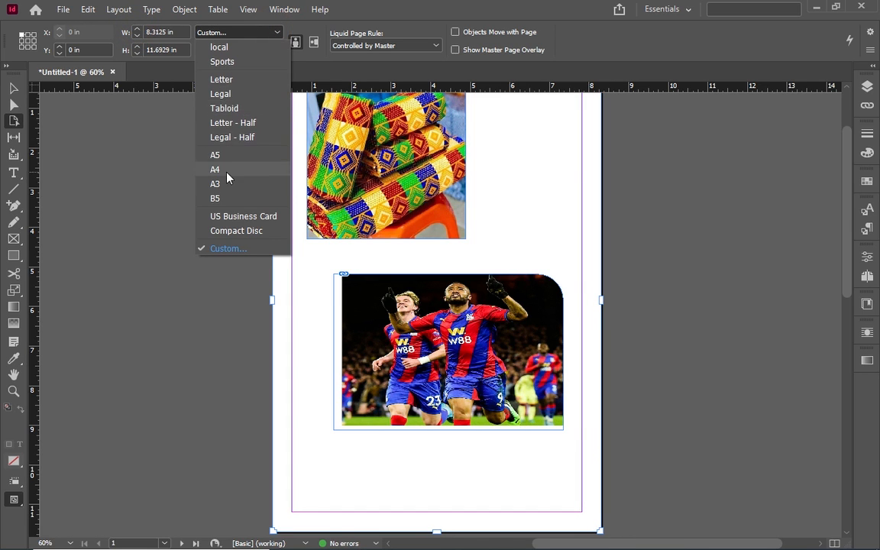
pyautogui.click(222, 79)
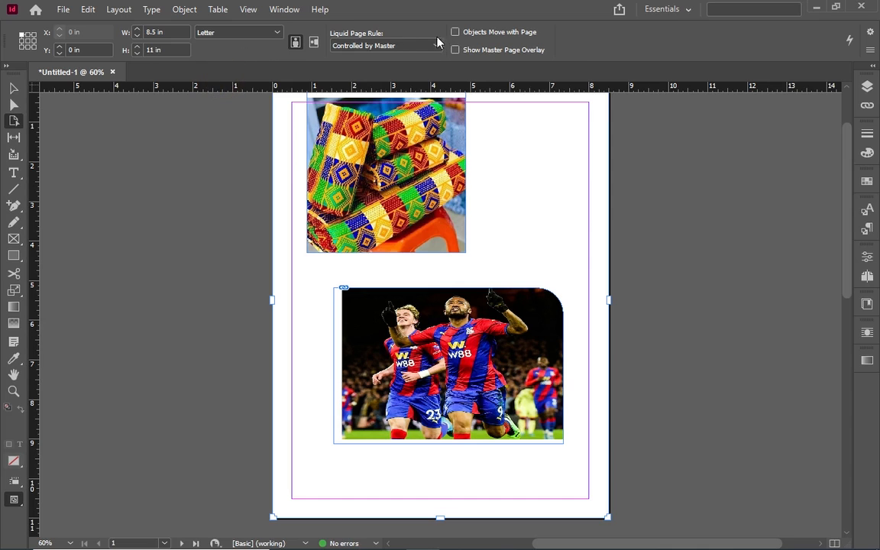
# - Show the master page overlay on the first page and hide it again
pyautogui.click(457, 50)
pyautogui.click(456, 50)
pyautogui.click(456, 50)
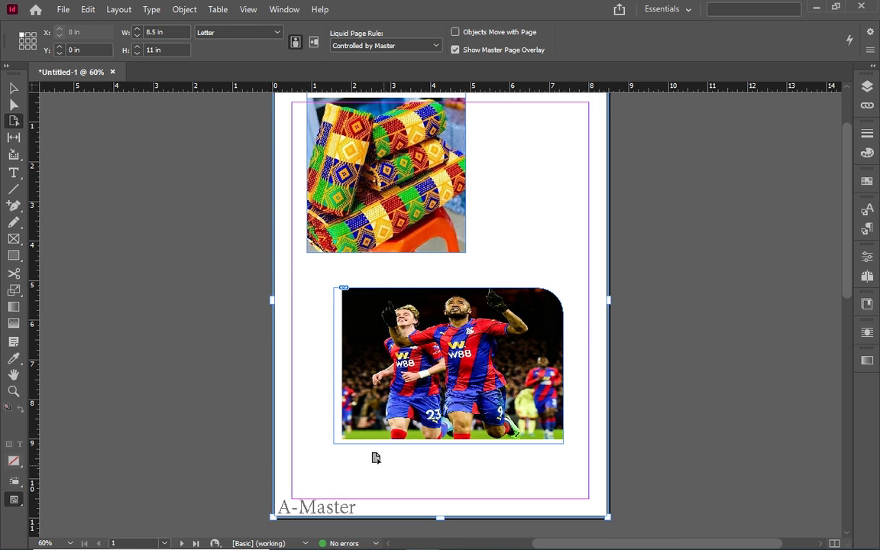
pyautogui.click(455, 50)
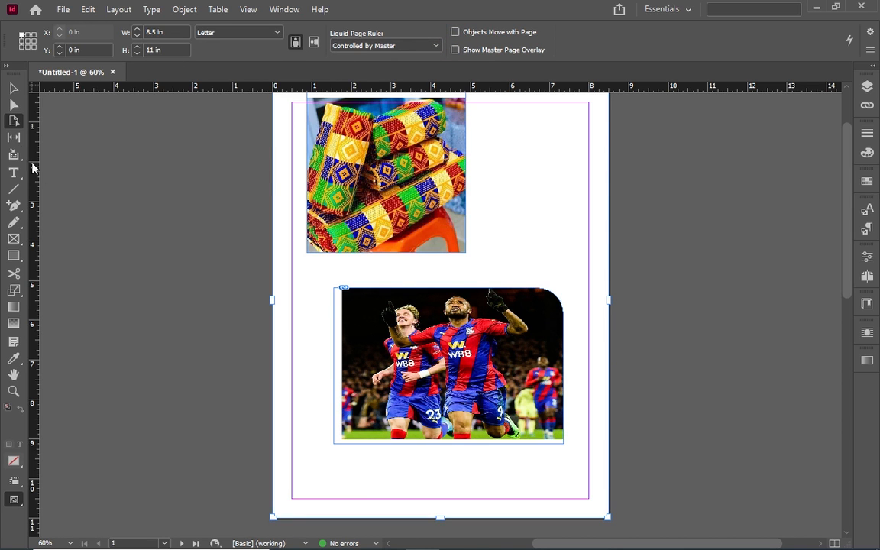
# - Use the Gap tool to widen the page gaps beside the football frame's left edge and below its bottom edge
pyautogui.click(14, 136)
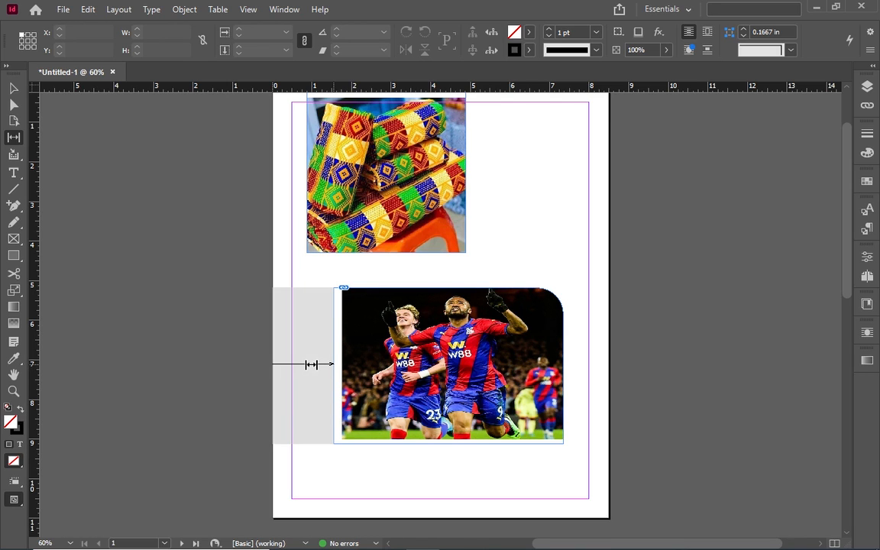
pyautogui.moveTo(316, 366); pyautogui.dragTo(324, 365)
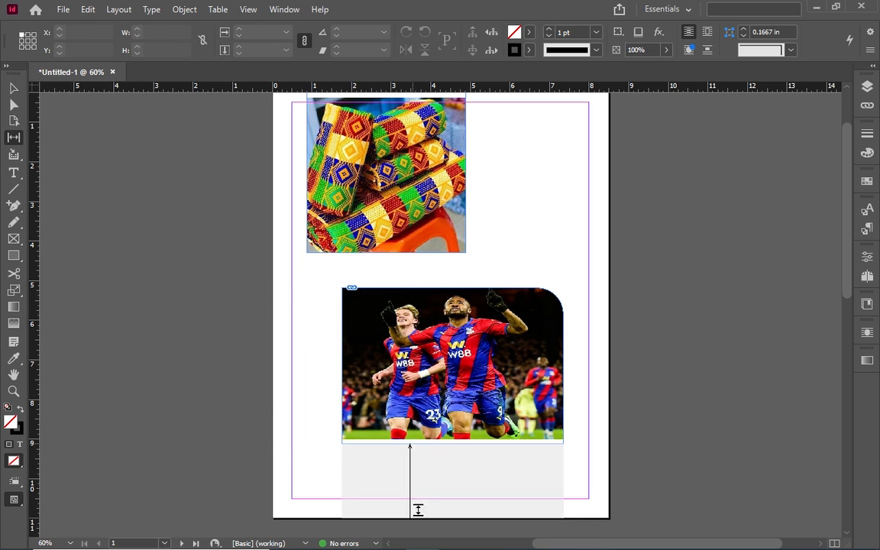
pyautogui.moveTo(431, 502); pyautogui.dragTo(432, 497)
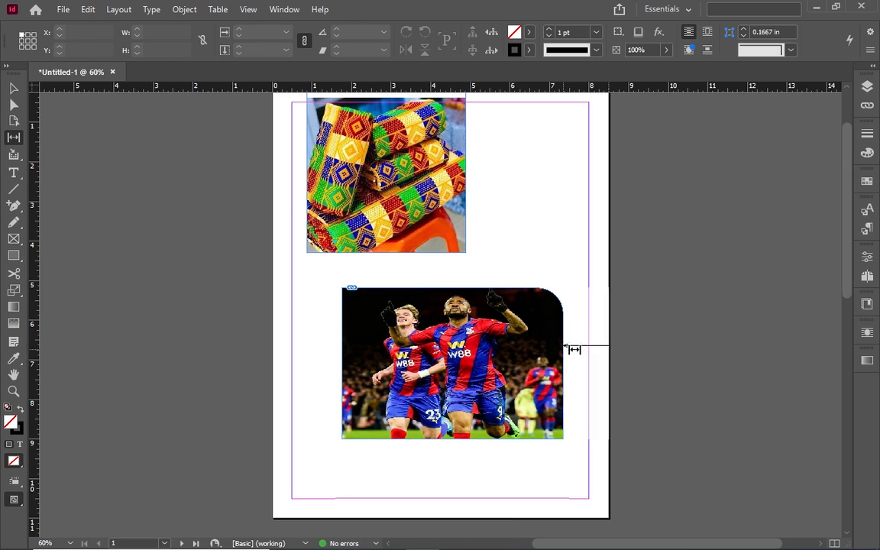
pyautogui.moveTo(451, 455)
pyautogui.mouseDown()
pyautogui.moveTo(456, 481)
pyautogui.moveTo(453, 450)
pyautogui.mouseUp()
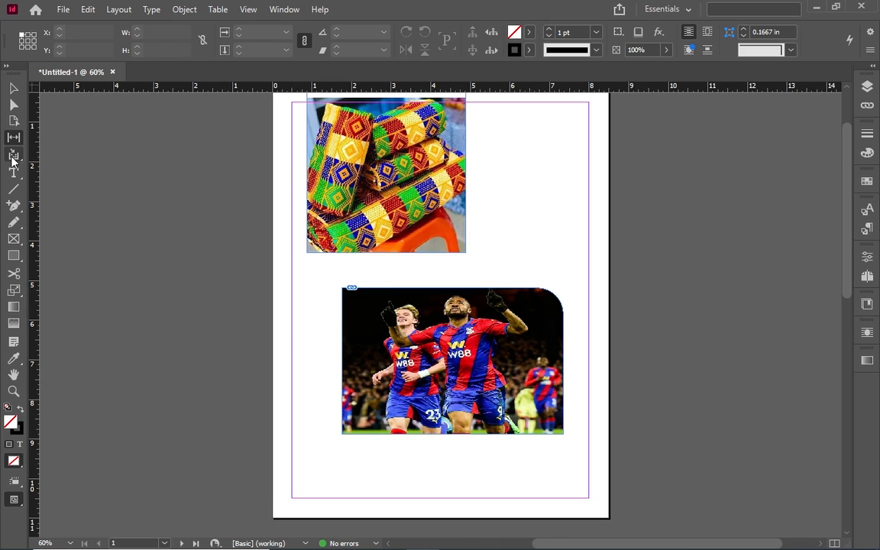
# - Collect the football photo and the patterned cloth photo with the Content Collector tool and close the conveyor
pyautogui.click(13, 157)
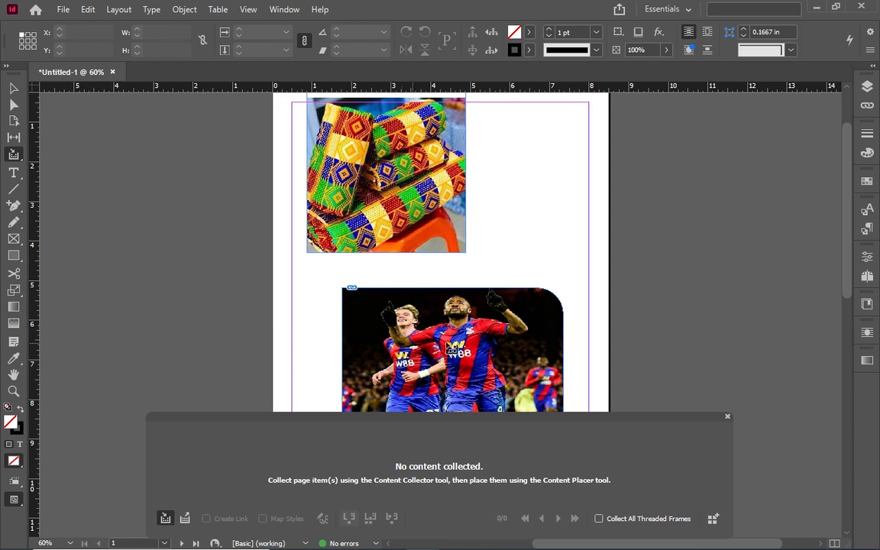
pyautogui.click(399, 313)
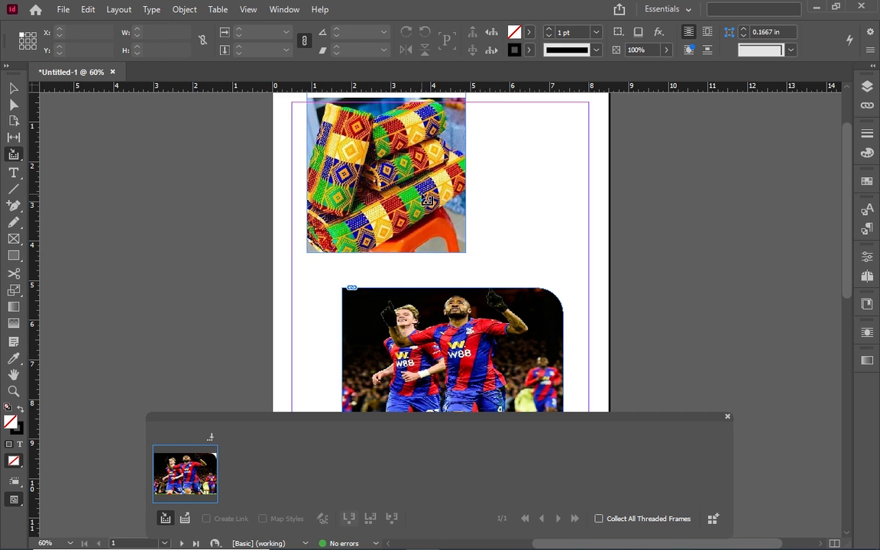
pyautogui.click(428, 200)
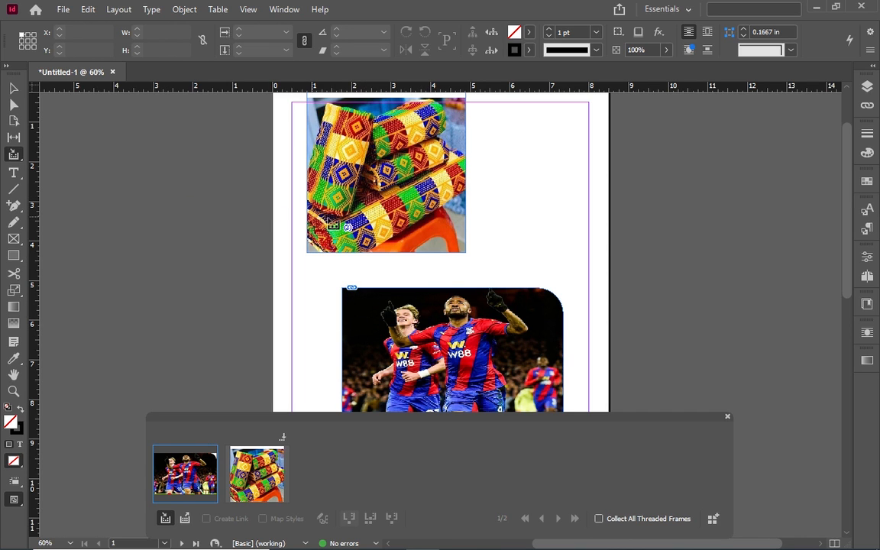
pyautogui.click(727, 418)
# - Place the collected football photo on page 2 and the cloth photo on page 3, about 3.3 by 3.42 in, with the Content Placer tool
pyautogui.scroll(-4, 644, 324)
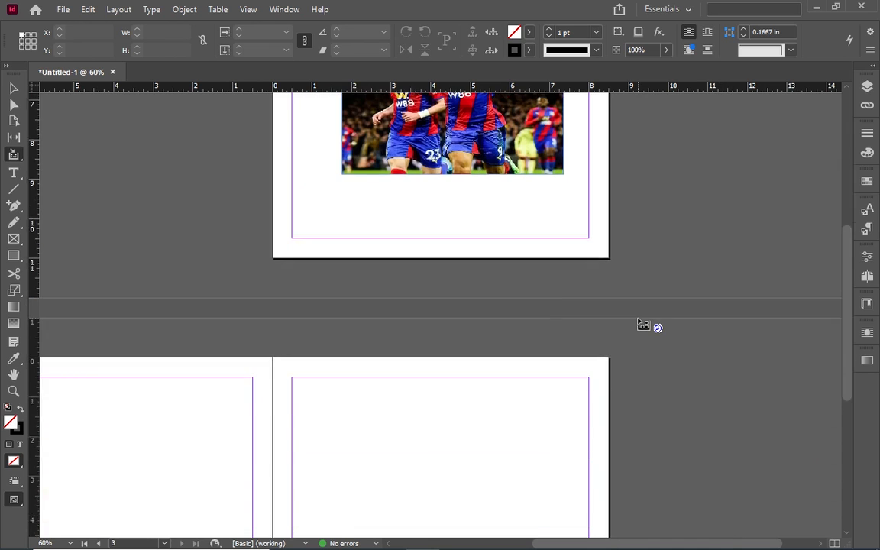
pyautogui.scroll(-3, 644, 324)
pyautogui.hscroll(-2, 571, 543)
pyautogui.hscroll(-4, 571, 545)
pyautogui.click(19, 158)
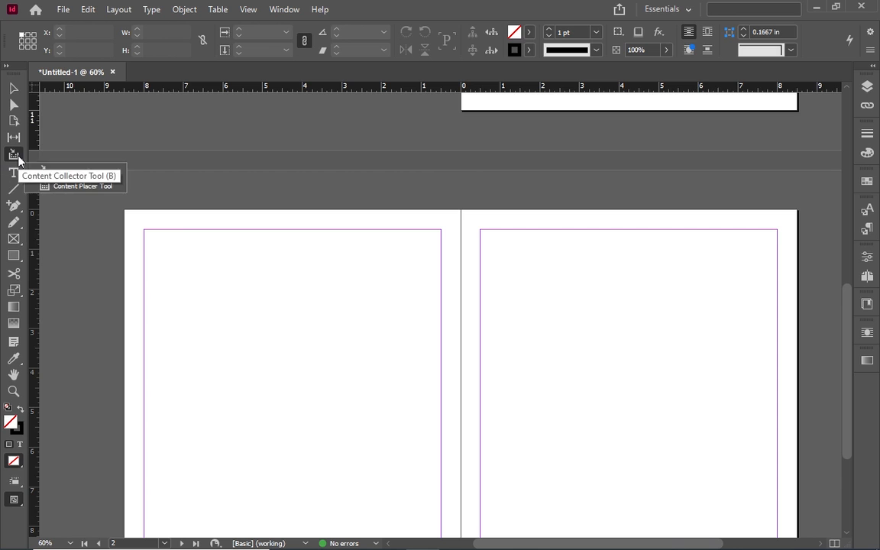
pyautogui.click(77, 187)
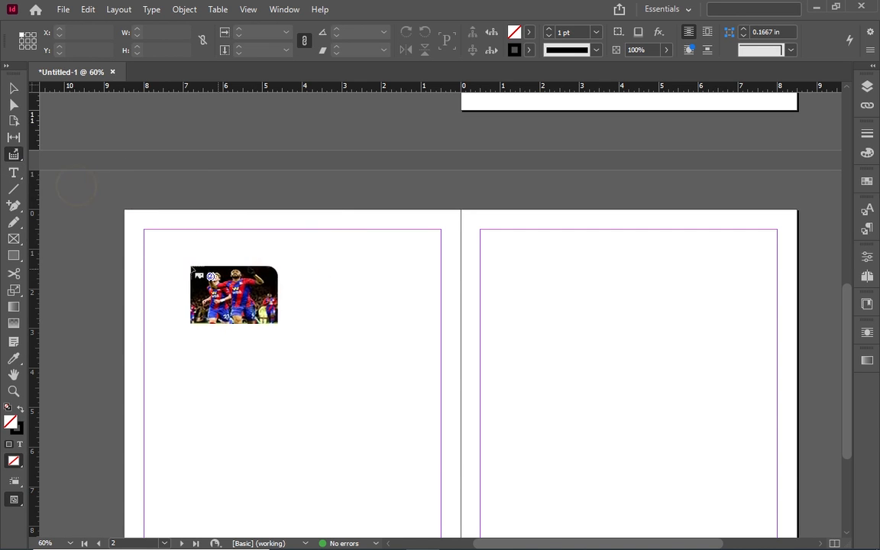
pyautogui.moveTo(161, 263); pyautogui.dragTo(314, 365)
pyautogui.moveTo(515, 261); pyautogui.dragTo(645, 316)
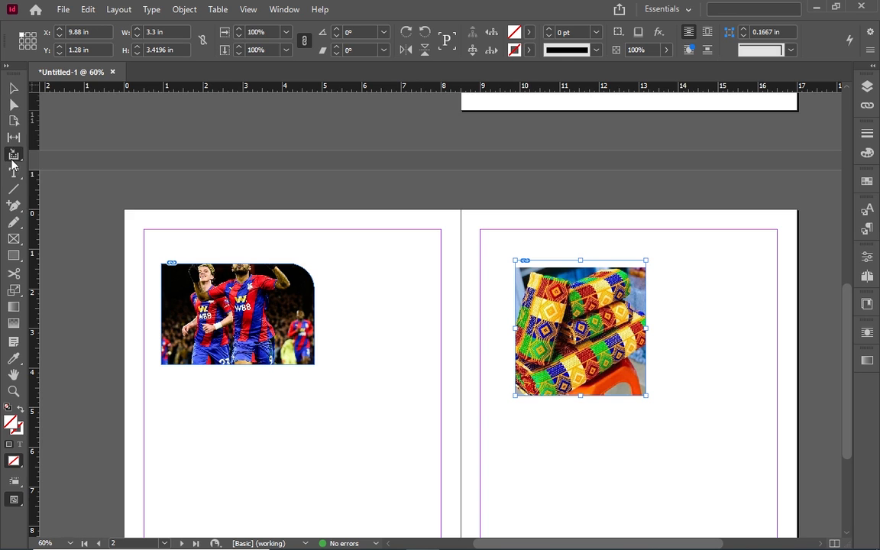
pyautogui.moveTo(13, 155); pyautogui.dragTo(44, 172)
pyautogui.scroll(-3, 180, 201)
pyautogui.scroll(8, 200, 189)
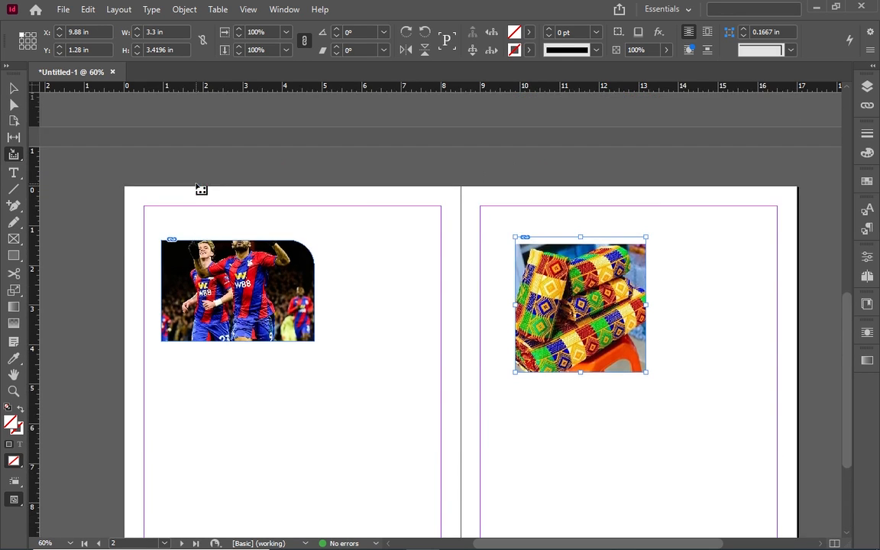
pyautogui.scroll(-3, 200, 187)
pyautogui.scroll(-2, 200, 188)
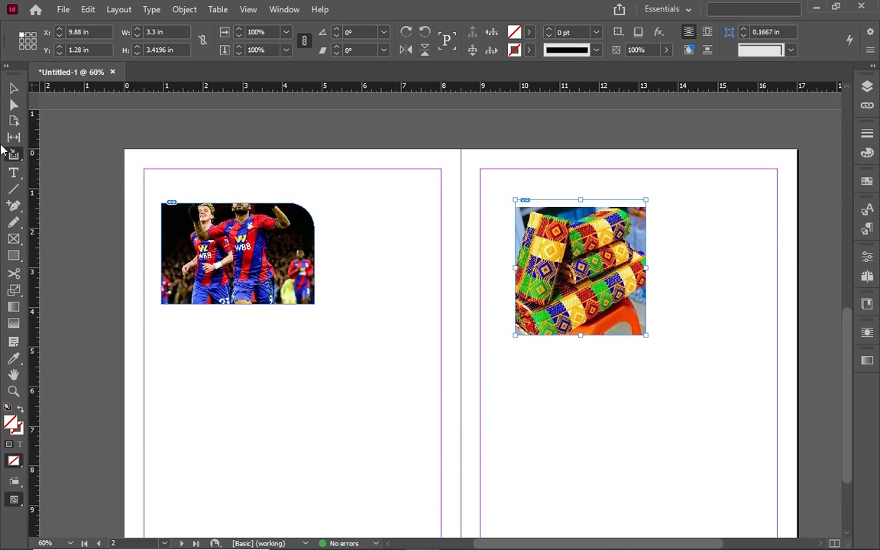
pyautogui.moveTo(12, 157); pyautogui.dragTo(67, 187)
pyautogui.click(221, 355)
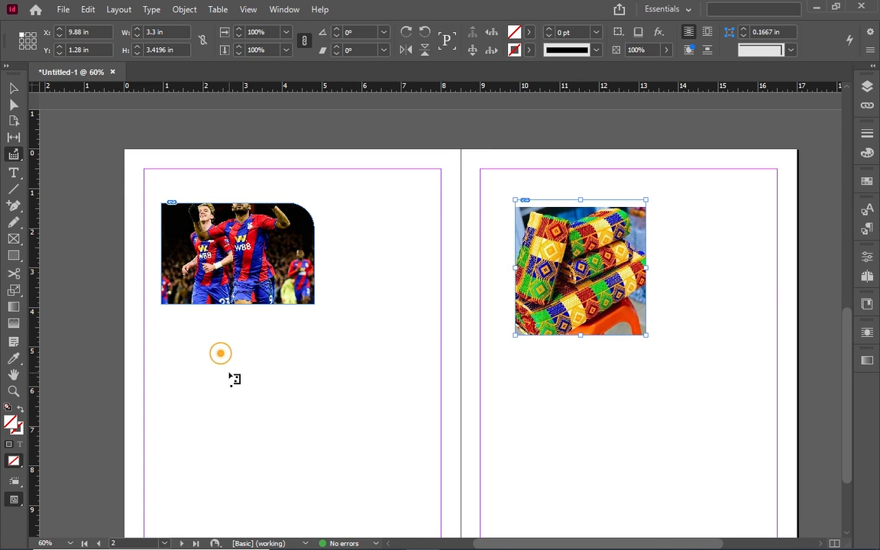
# - Draw a text frame about 6.64 by 2.56 in below the football photo on page 2
pyautogui.click(12, 175)
pyautogui.scroll(-1, 344, 185)
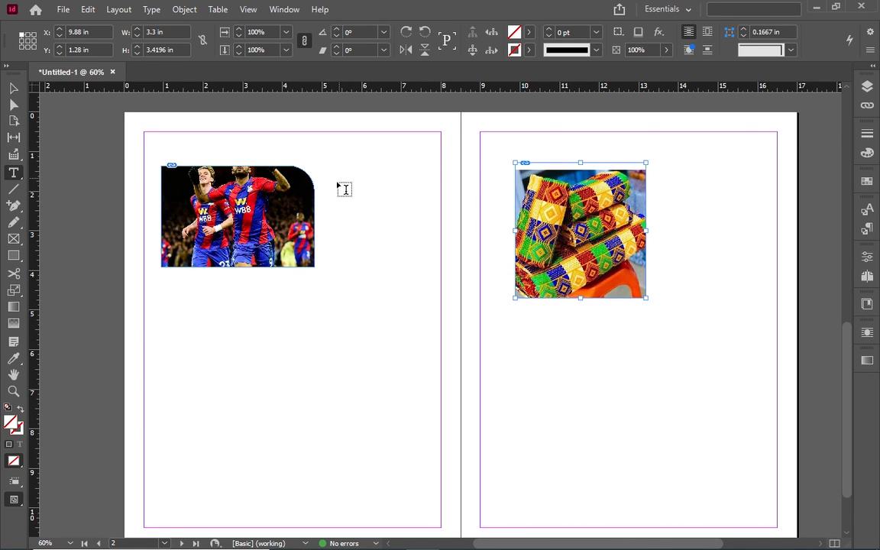
pyautogui.click(162, 292)
pyautogui.click(161, 290)
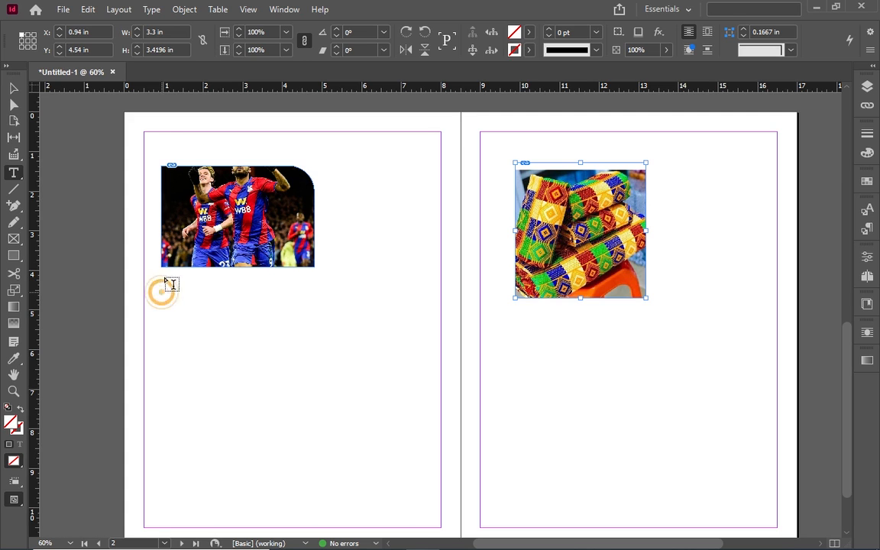
pyautogui.moveTo(155, 285); pyautogui.dragTo(421, 390)
pyautogui.click(387, 346)
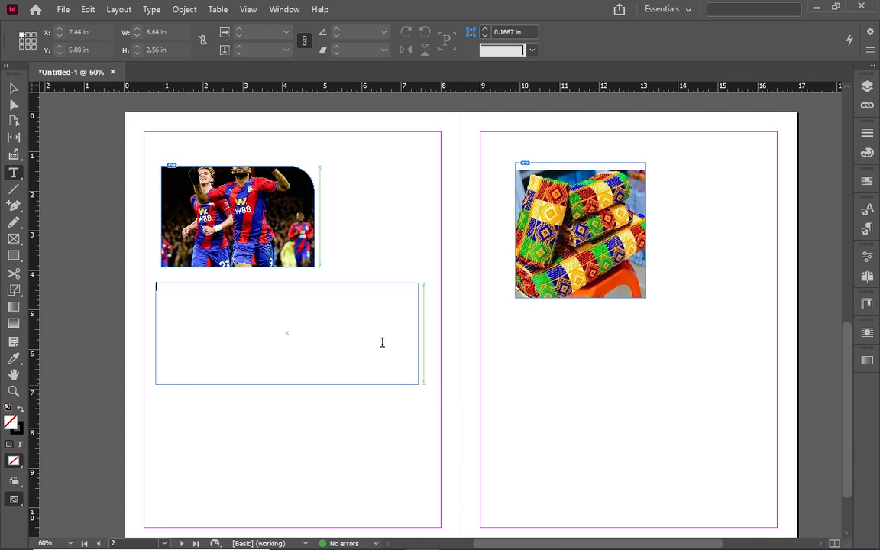
# - Enter a string of random letters in the text frame and delete it
pyautogui.write('hvbabbnbab')
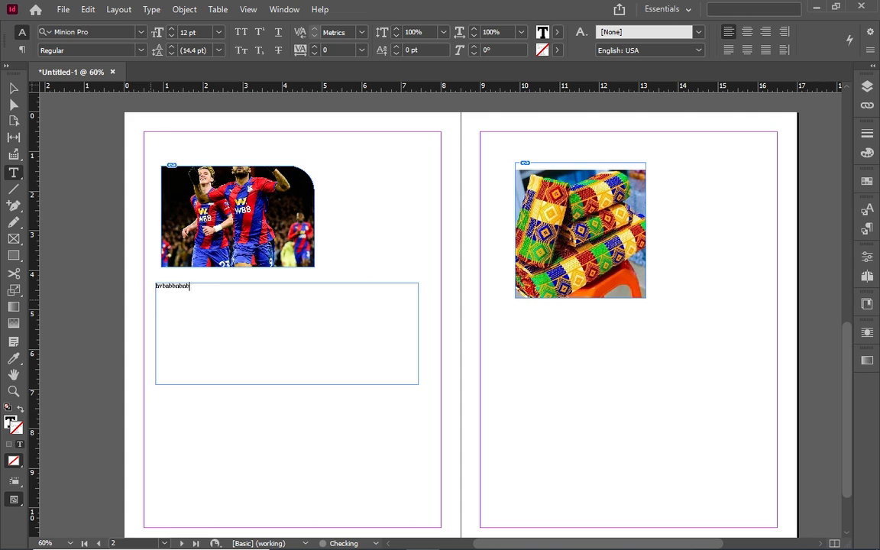
pyautogui.press('BackSpace')
pyautogui.press('BackSpace')
pyautogui.press('BackSpace')
pyautogui.press('BackSpace')
pyautogui.press('BackSpace')
pyautogui.press('BackSpace')
pyautogui.press('BackSpace')
# - Fill the empty text frame below the football photo with placeholder text
pyautogui.click(175, 283)
pyautogui.rightClick(165, 290)
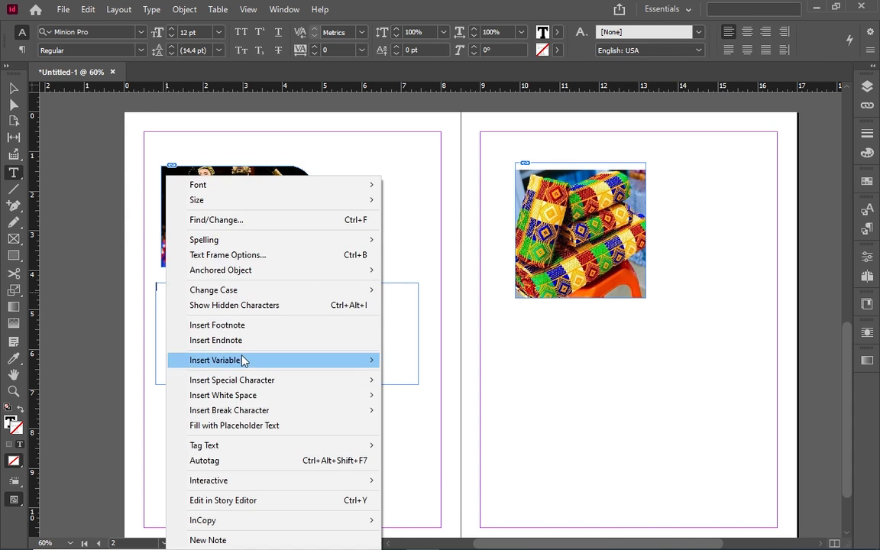
pyautogui.click(262, 428)
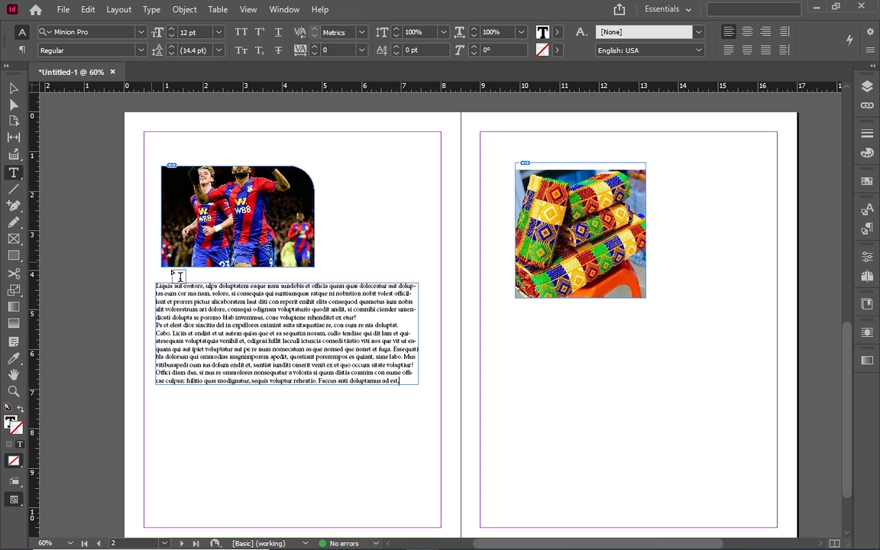
# - Draw a horizontal line about 5.6 in long below the cloth photo on page 3 and set its stroke weight to 5 pt
pyautogui.click(16, 189)
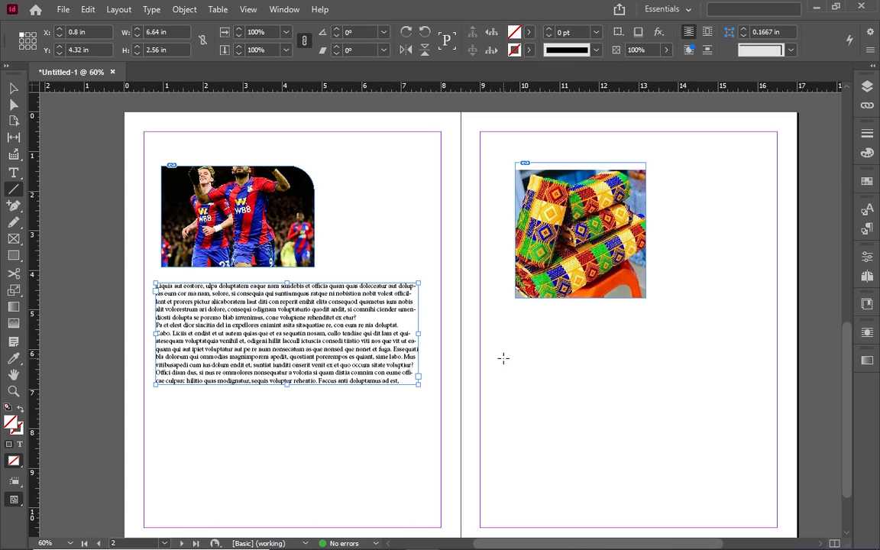
pyautogui.moveTo(503, 357); pyautogui.dragTo(725, 358)
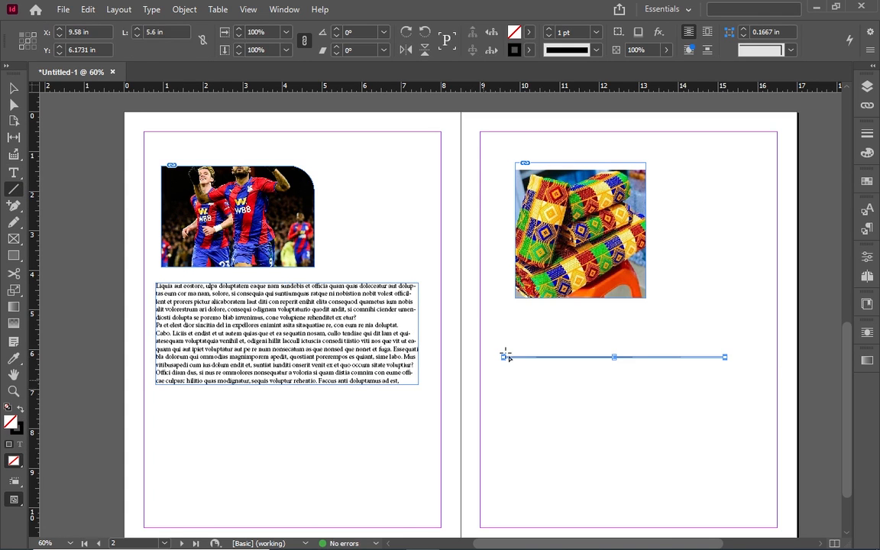
pyautogui.click(596, 51)
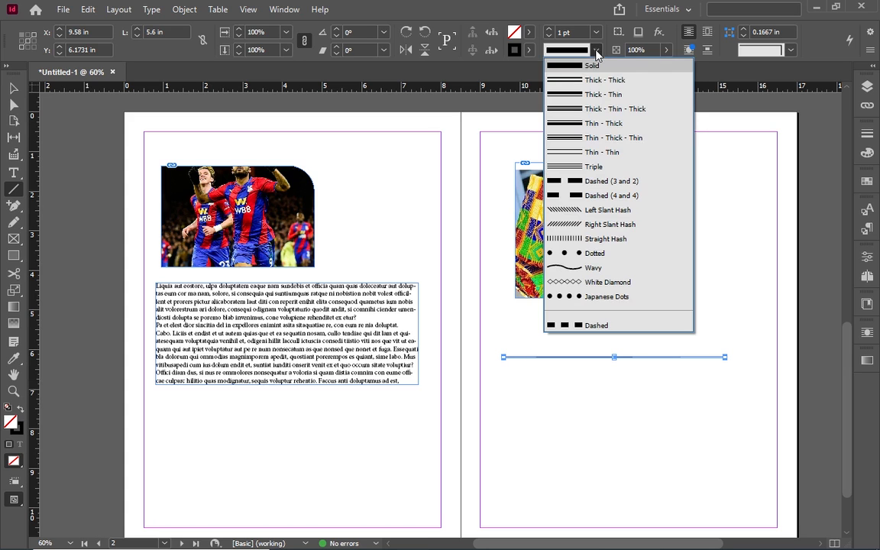
pyautogui.click(596, 51)
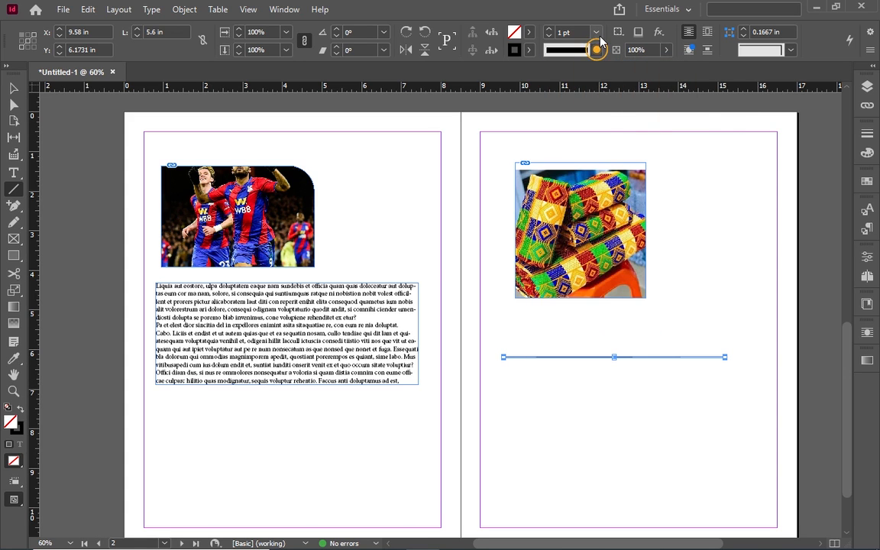
pyautogui.click(597, 32)
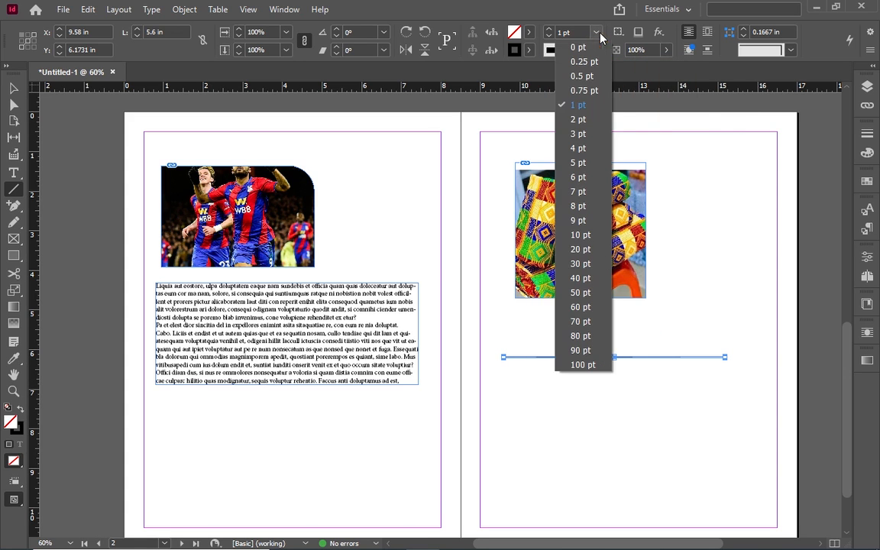
pyautogui.click(579, 163)
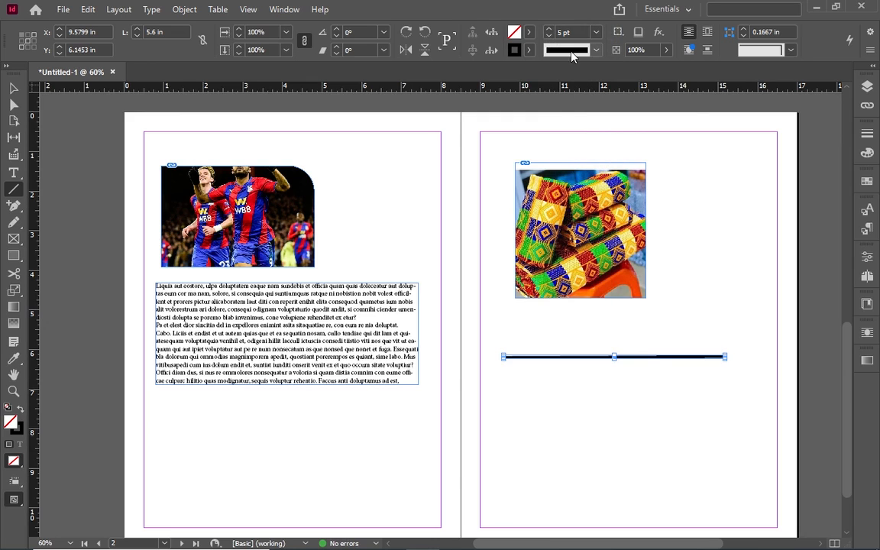
# - Change the stroke type of the 5 pt line below the cloth photo to Thick - Thick
pyautogui.click(597, 51)
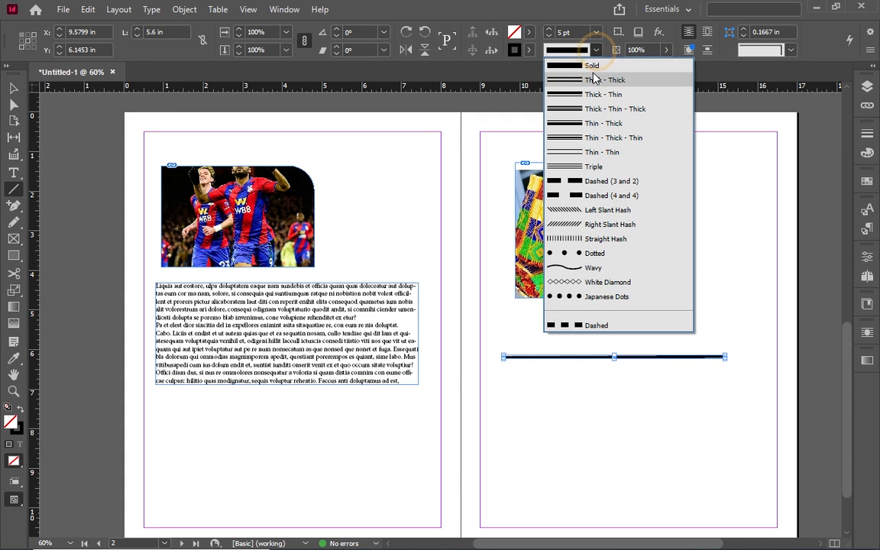
pyautogui.click(597, 81)
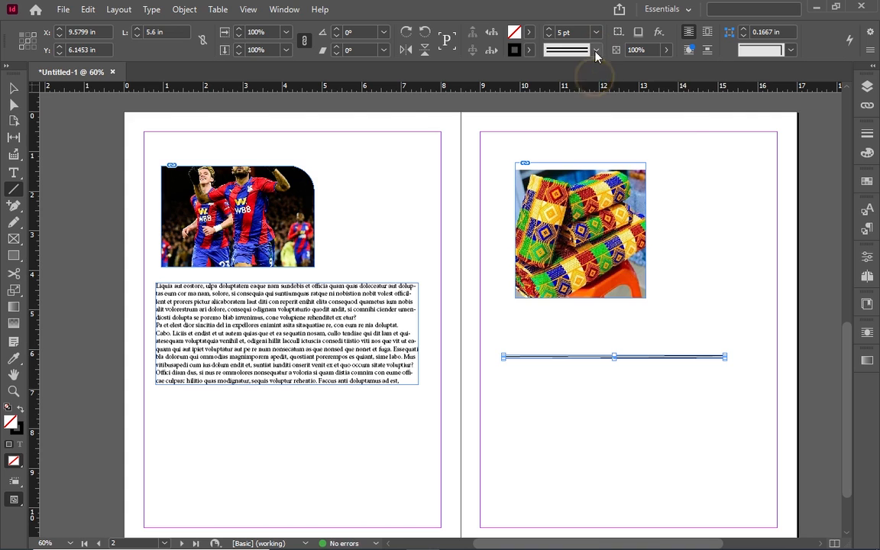
pyautogui.click(599, 51)
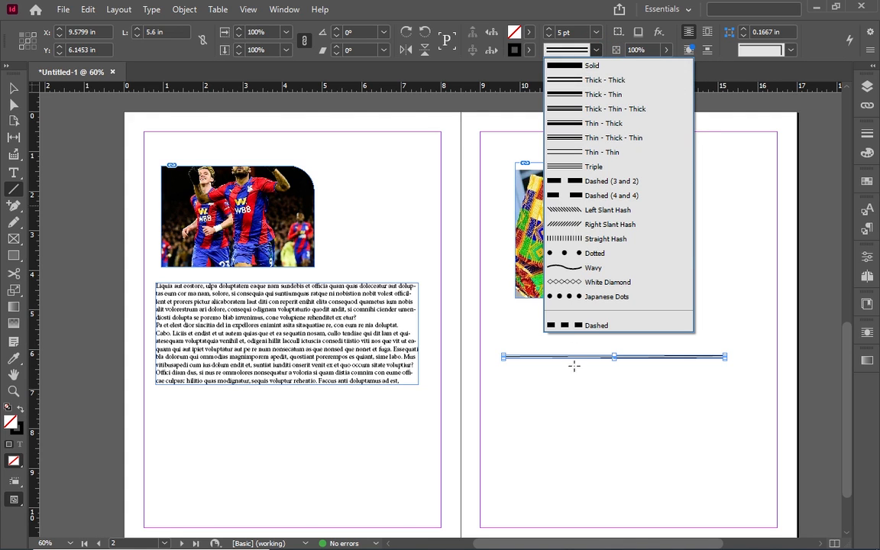
pyautogui.click(597, 50)
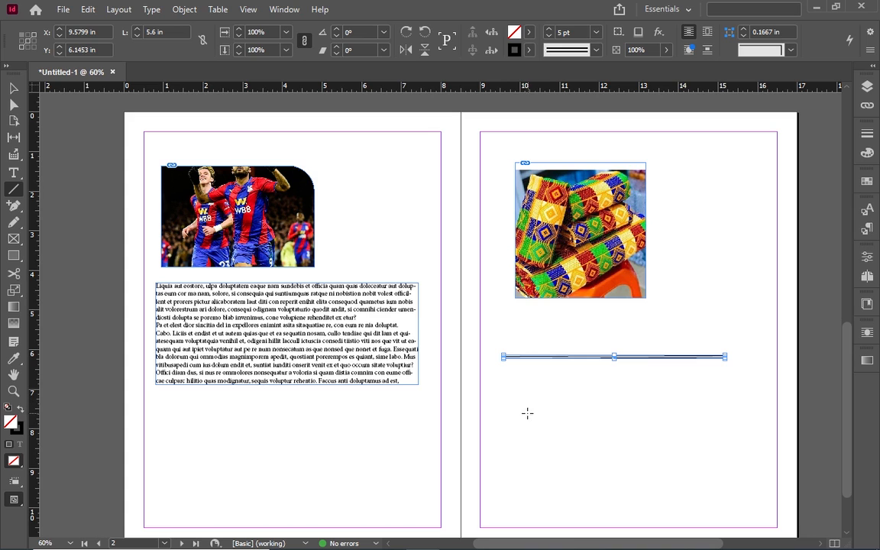
# - Draw a second horizontal line about 6.03 in long below the double line on page 3
pyautogui.moveTo(495, 414); pyautogui.dragTo(733, 413)
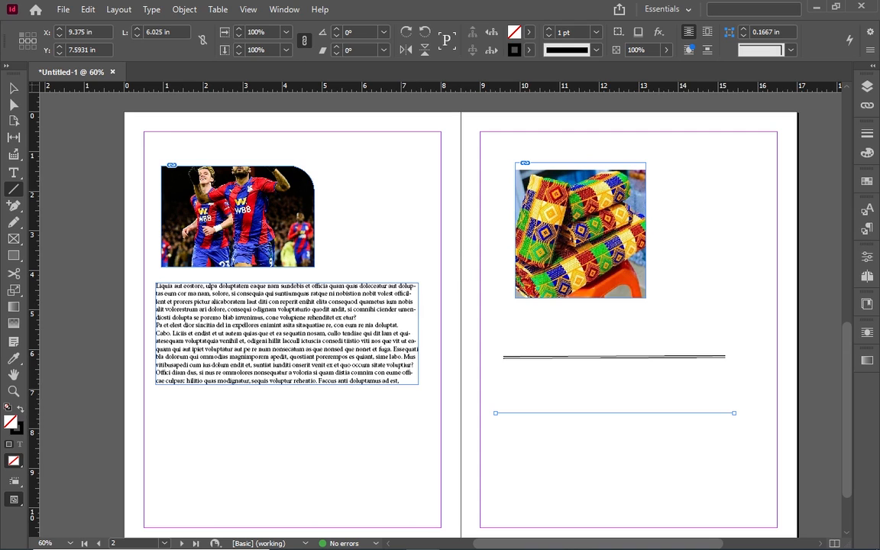
pyautogui.click(13, 89)
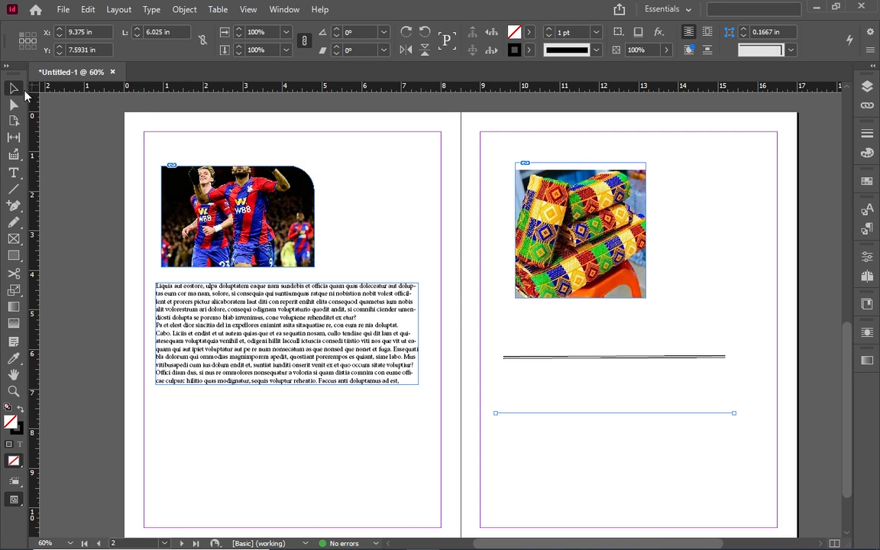
# - Draw a closed triangle about 2.33 by 1.95 in with the Pen tool below the text frame on page 2
pyautogui.rightClick(14, 207)
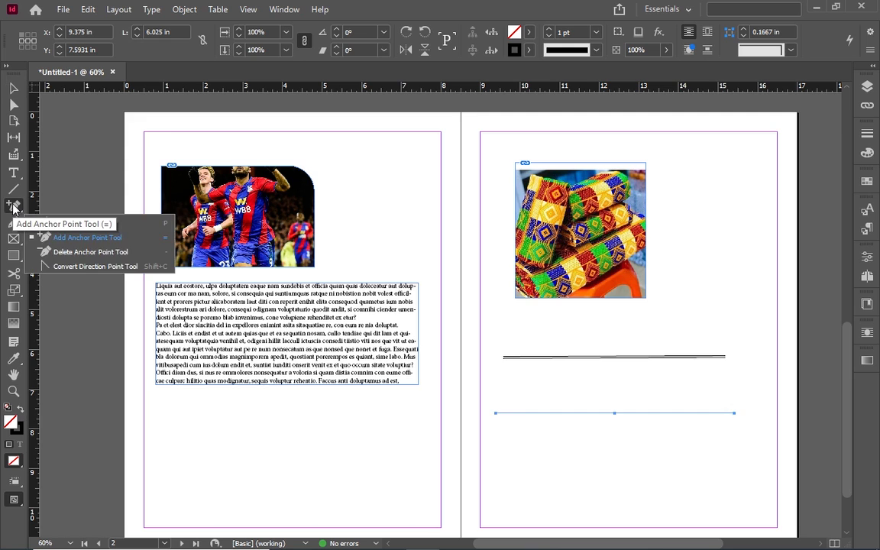
pyautogui.click(74, 211)
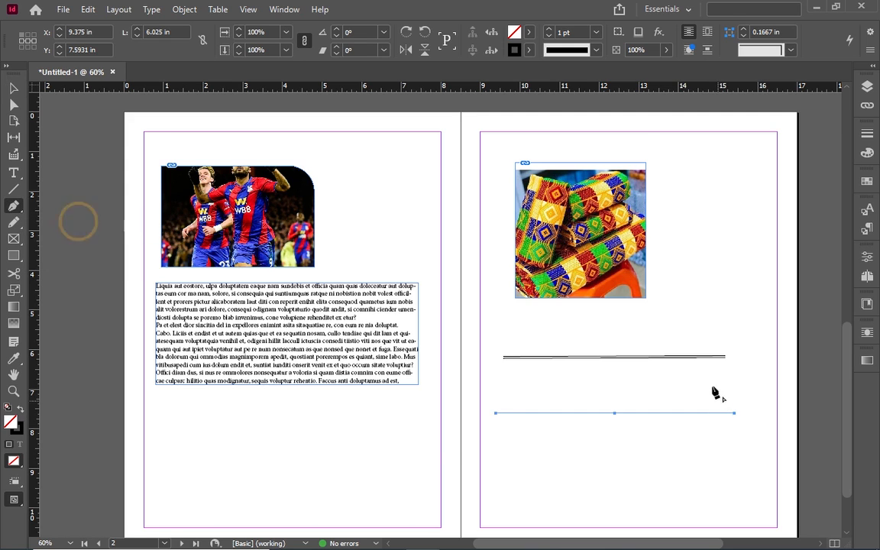
pyautogui.scroll(-2, 634, 340)
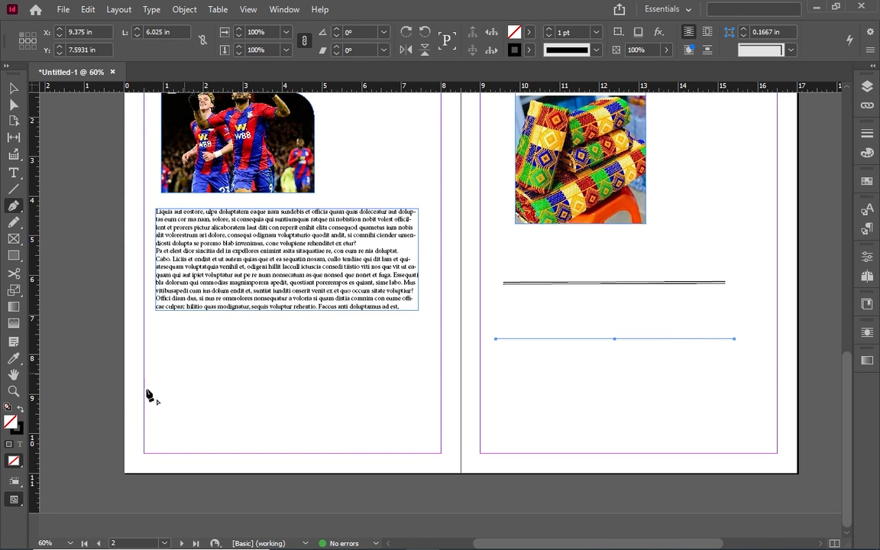
pyautogui.click(299, 348)
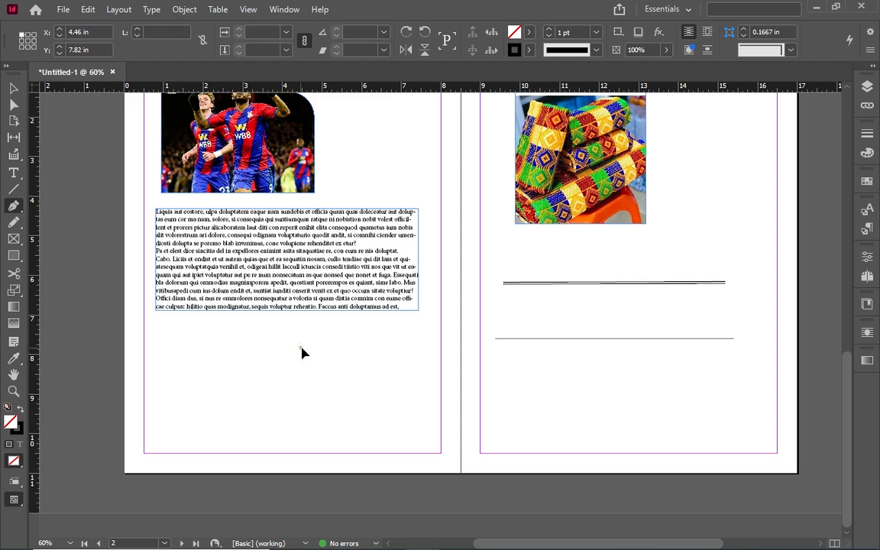
pyautogui.click(235, 417)
pyautogui.click(330, 423)
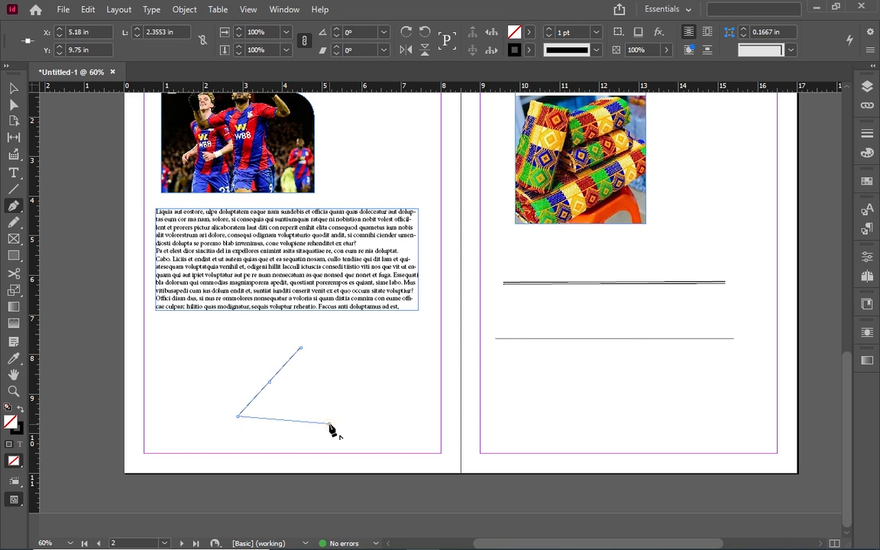
pyautogui.click(301, 350)
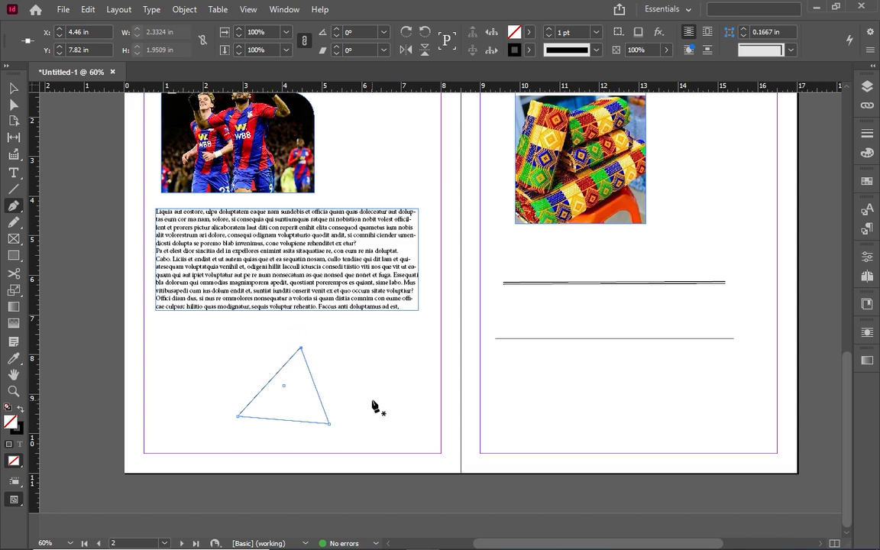
# - Select the triangle and fill it with the magenta swatch C=0 M=100 Y=0 K=0
pyautogui.click(12, 89)
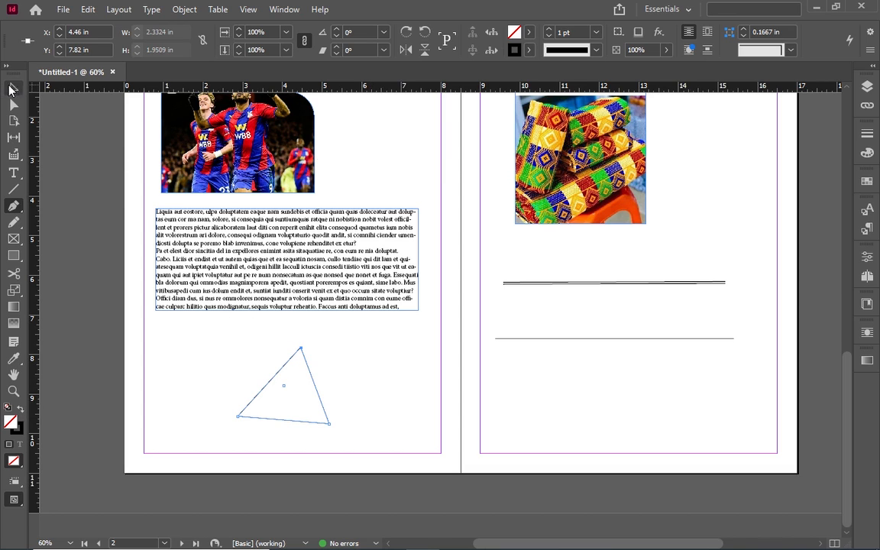
pyautogui.click(300, 362)
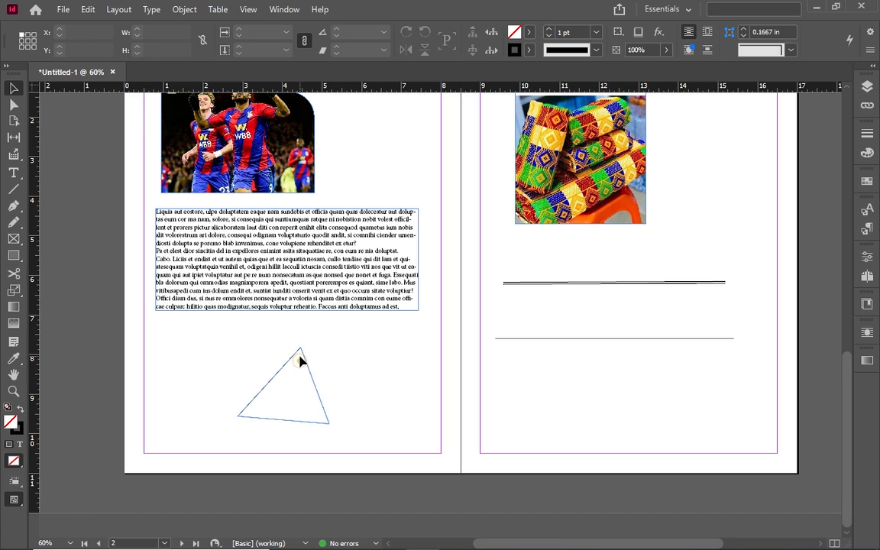
pyautogui.click(300, 360)
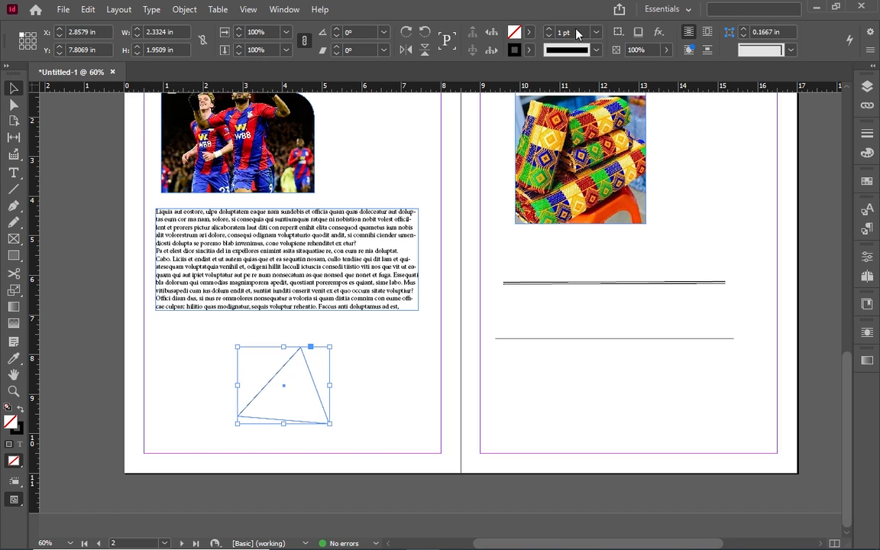
pyautogui.click(866, 181)
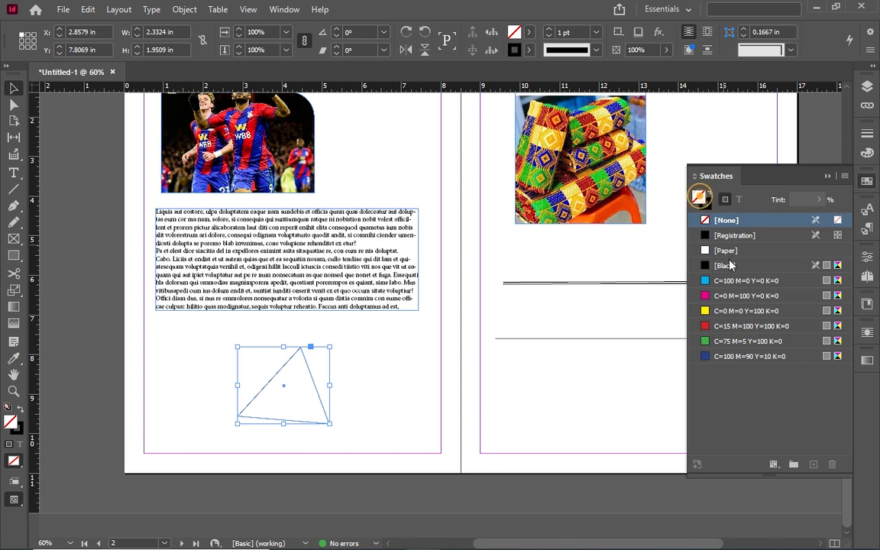
pyautogui.click(706, 296)
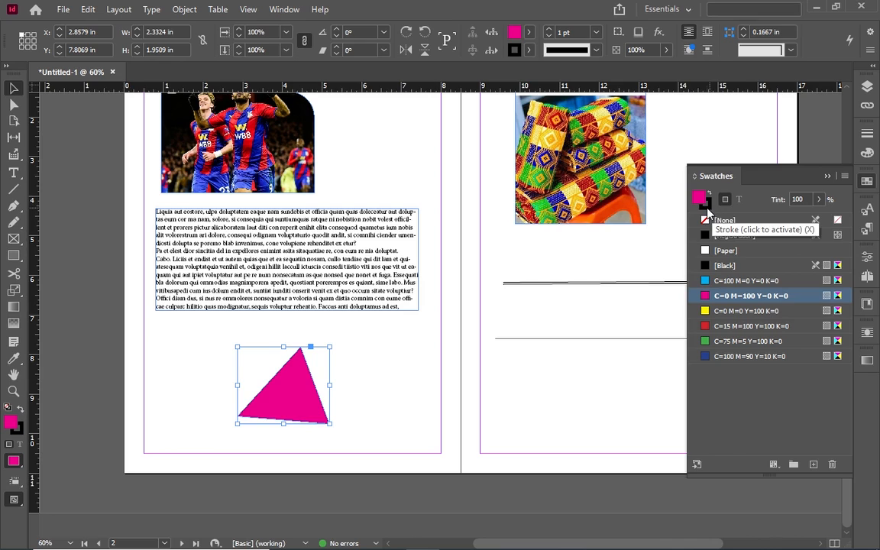
# - Give the triangle a yellow C=0 M=0 Y=100 K=0 stroke with a weight of 4 pt
pyautogui.click(707, 210)
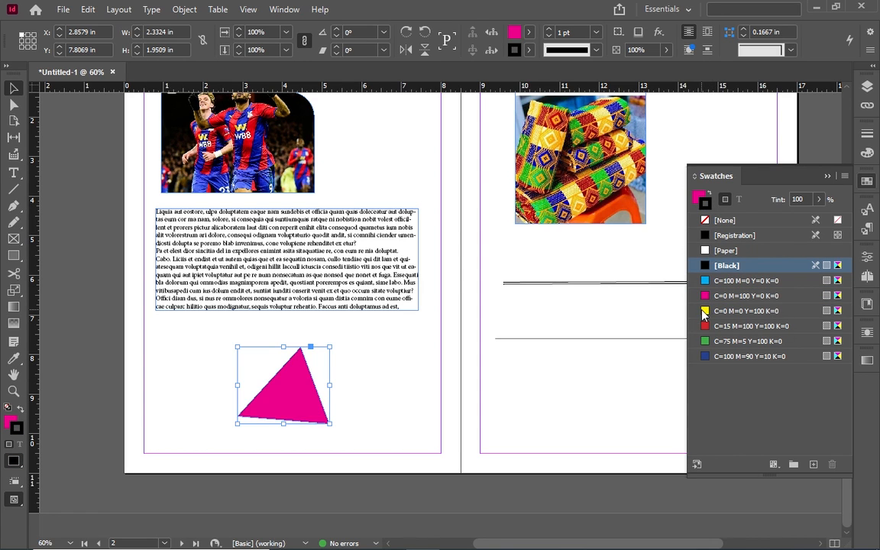
pyautogui.click(703, 314)
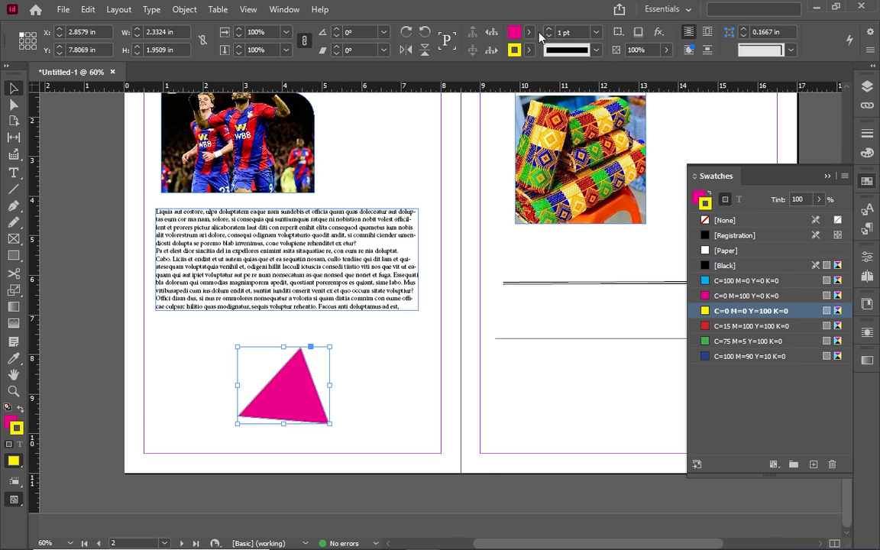
pyautogui.click(547, 29)
pyautogui.click(547, 28)
pyautogui.click(547, 29)
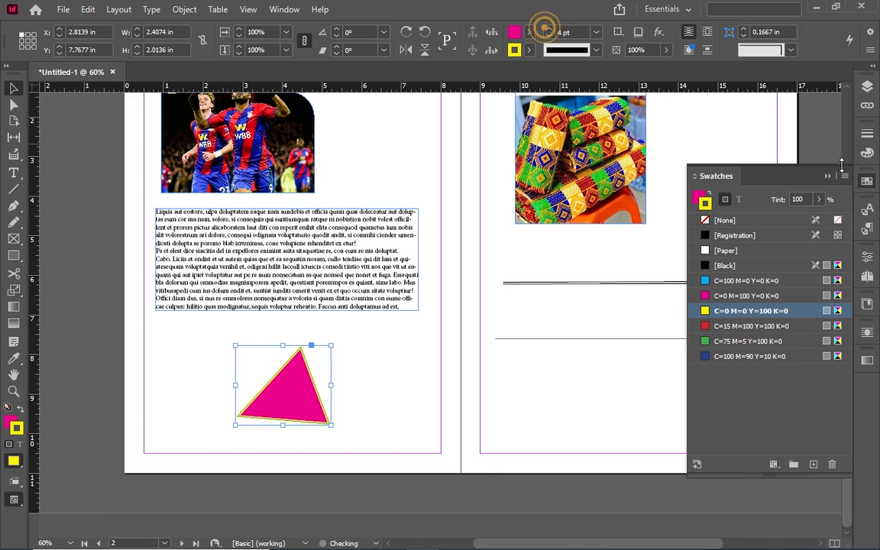
pyautogui.click(826, 176)
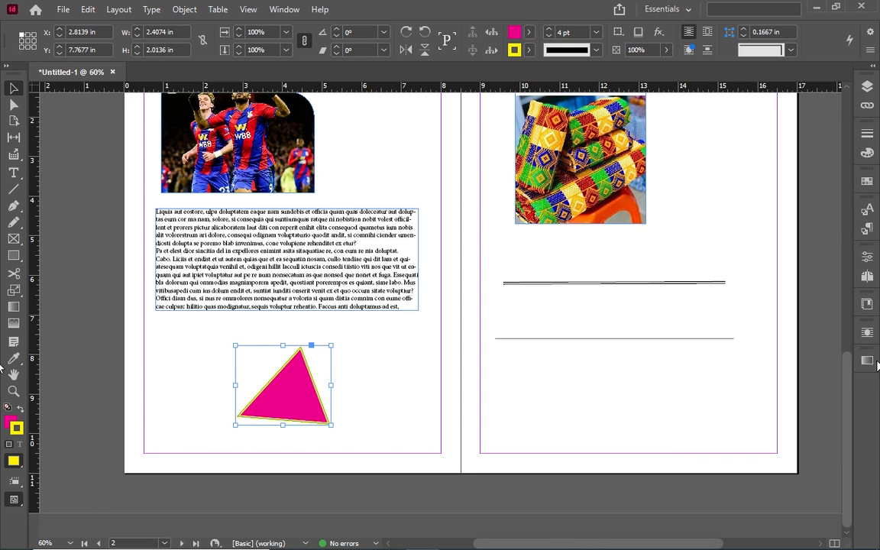
# - Increase the triangle's stroke weight to 9 pt
pyautogui.click(866, 133)
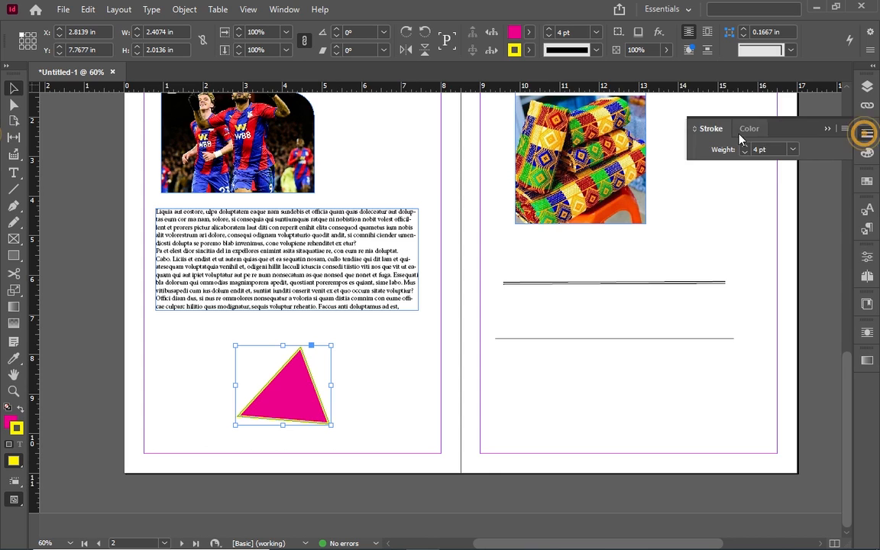
pyautogui.click(745, 146)
pyautogui.click(745, 146)
pyautogui.click(745, 146)
pyautogui.click(744, 146)
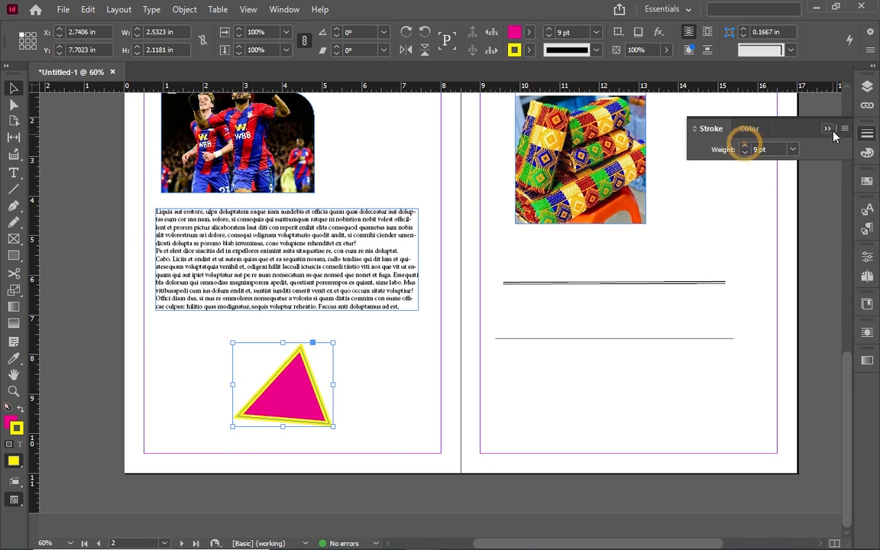
pyautogui.click(831, 131)
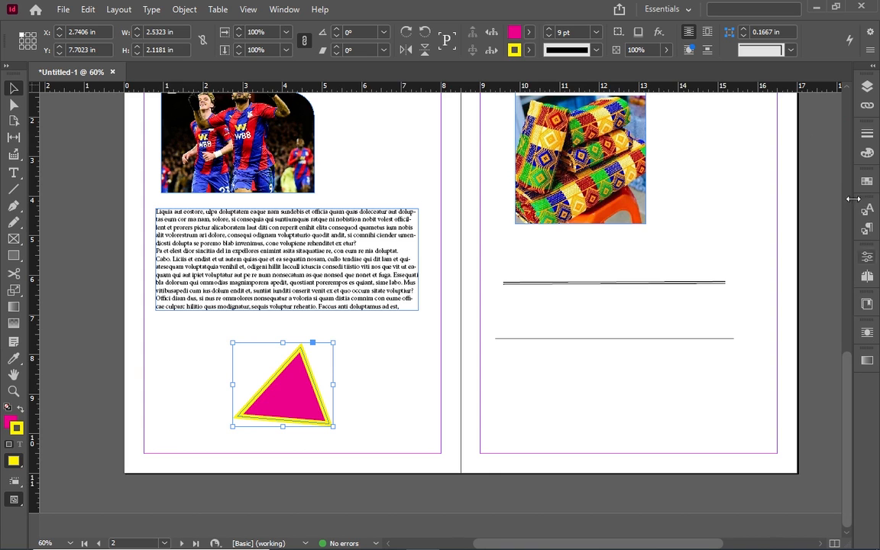
# - Hide the Control panel and show it again
pyautogui.click(278, 9)
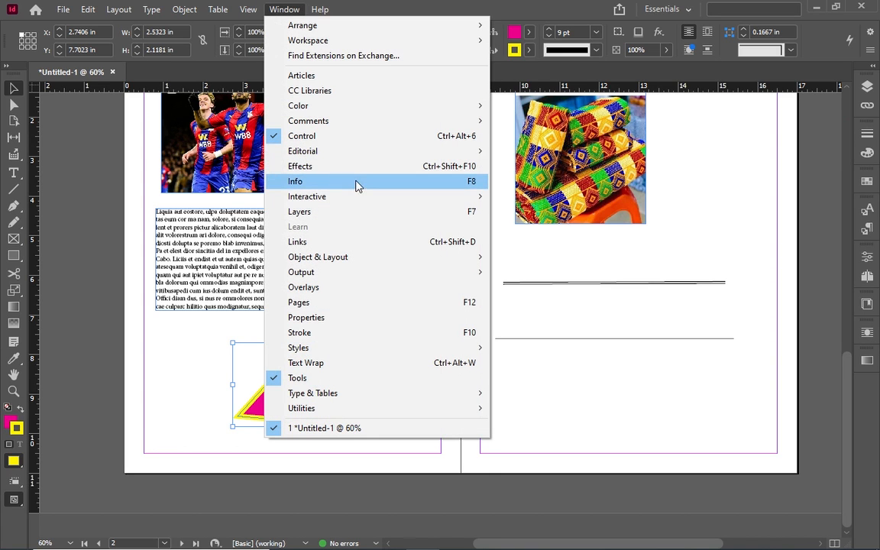
pyautogui.click(274, 138)
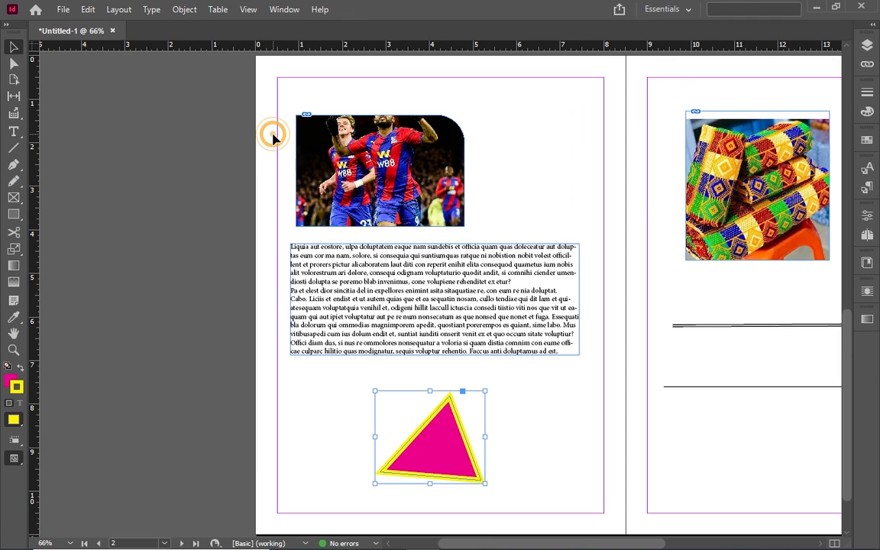
pyautogui.click(288, 13)
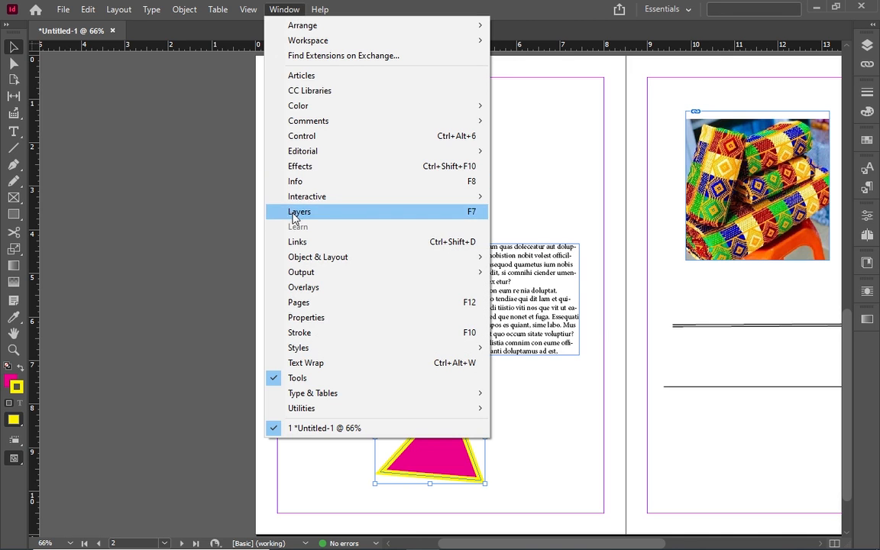
pyautogui.click(291, 137)
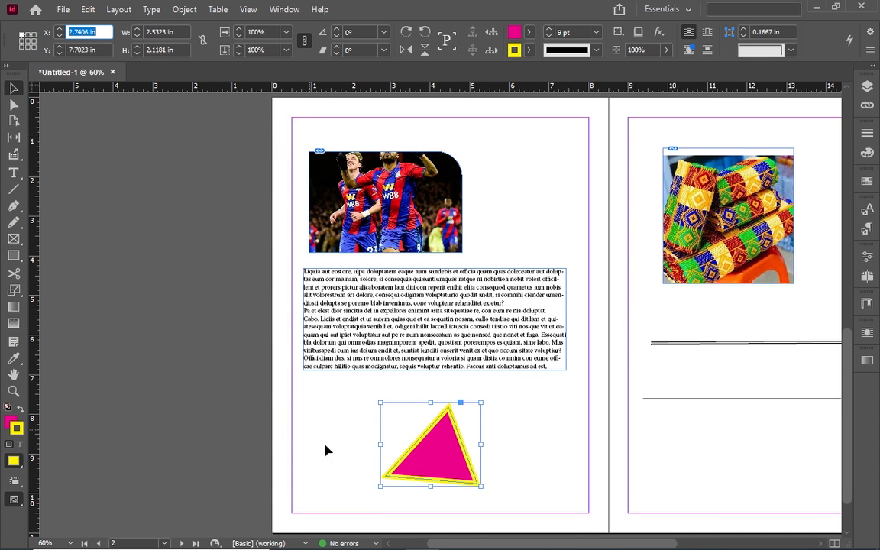
pyautogui.moveTo(584, 544); pyautogui.dragTo(619, 545)
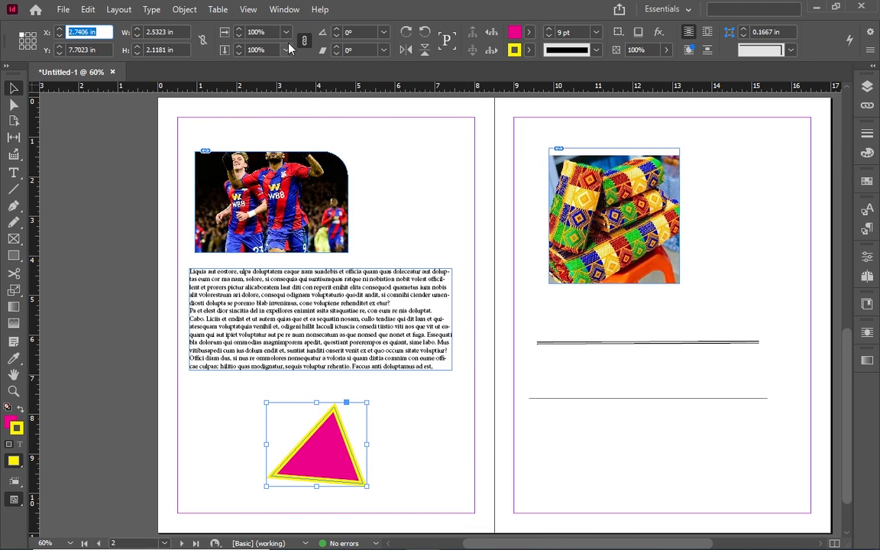
pyautogui.click(282, 9)
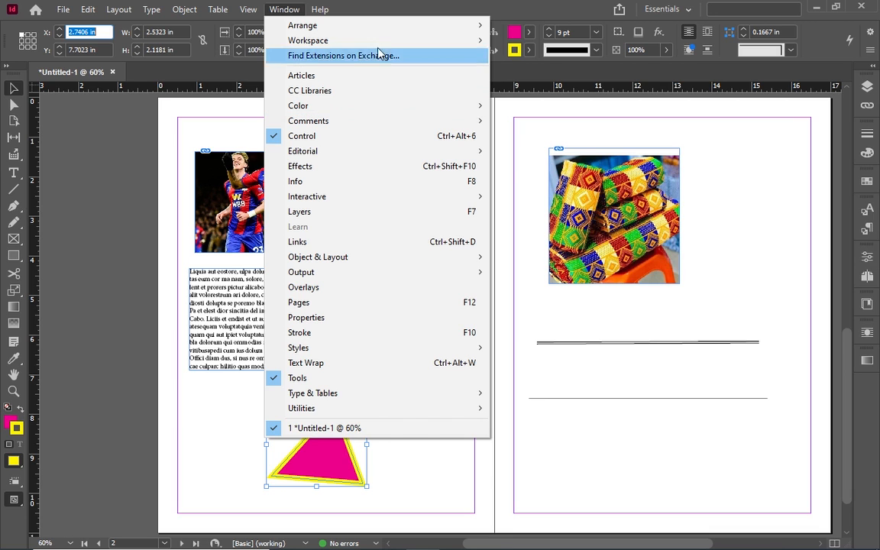
pyautogui.click(392, 6)
# - Convert the magenta triangle's top corner into a smooth curved point with the Convert Direction Point tool
pyautogui.scroll(-2, 400, 330)
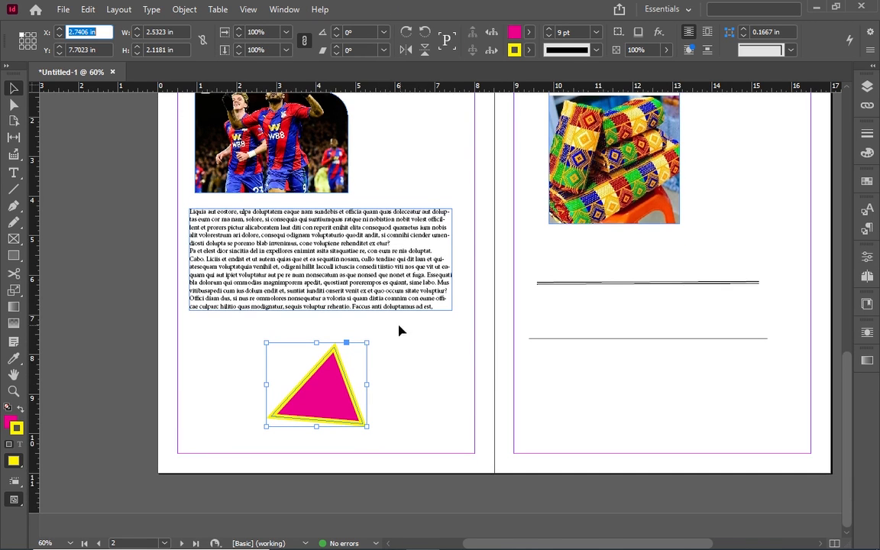
pyautogui.click(239, 362)
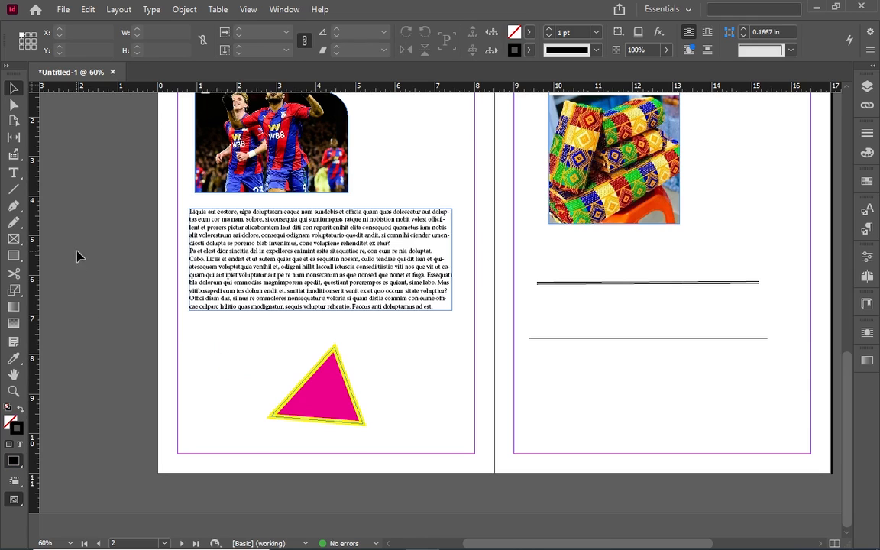
pyautogui.click(15, 208)
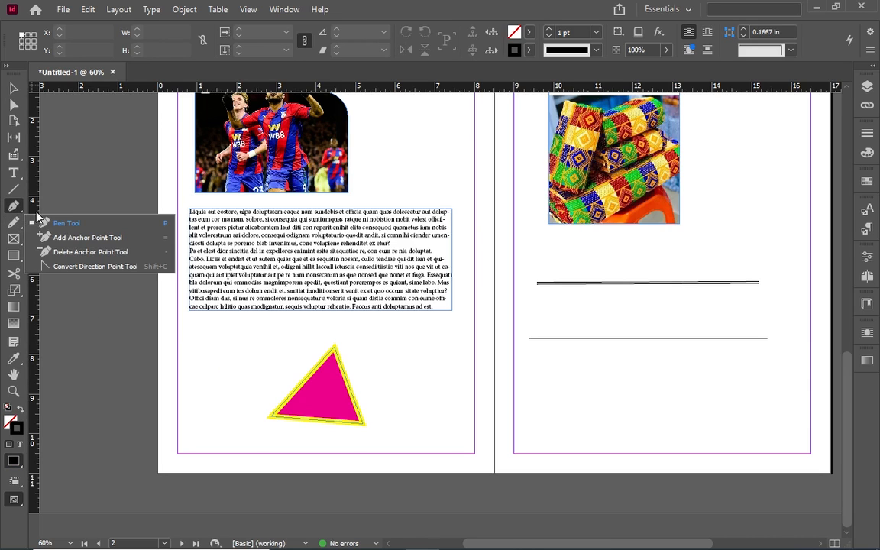
pyautogui.click(89, 267)
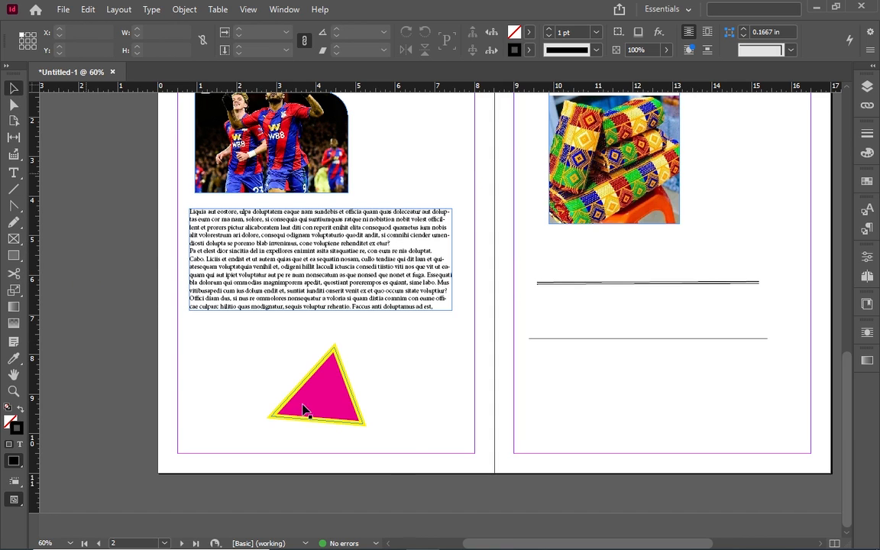
pyautogui.click(326, 413)
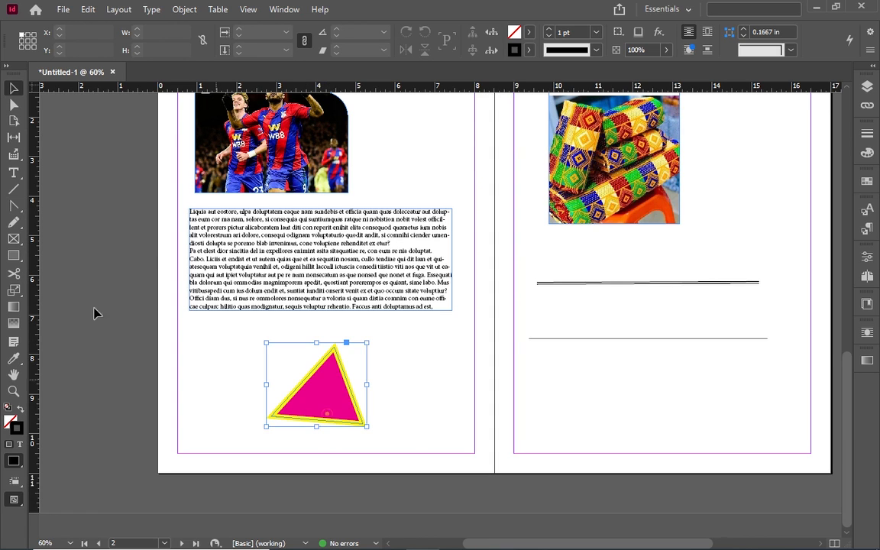
pyautogui.click(13, 206)
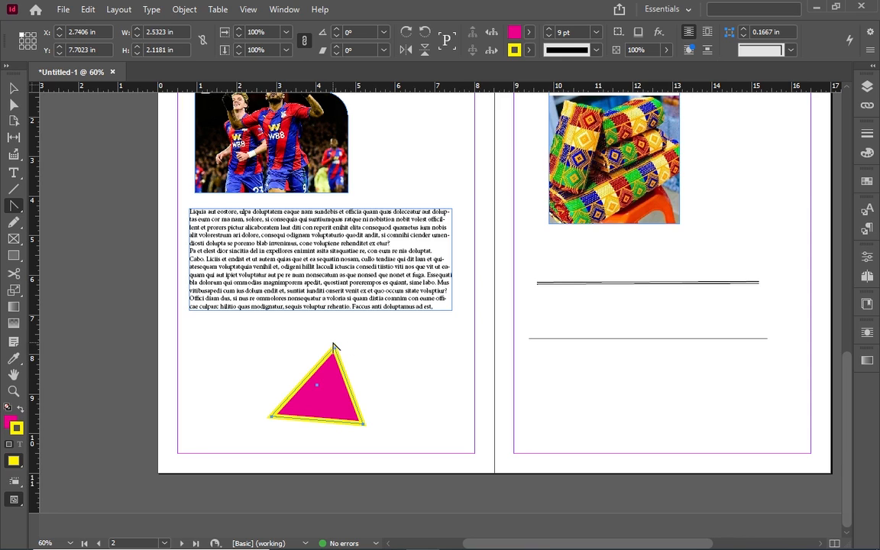
pyautogui.click(12, 208)
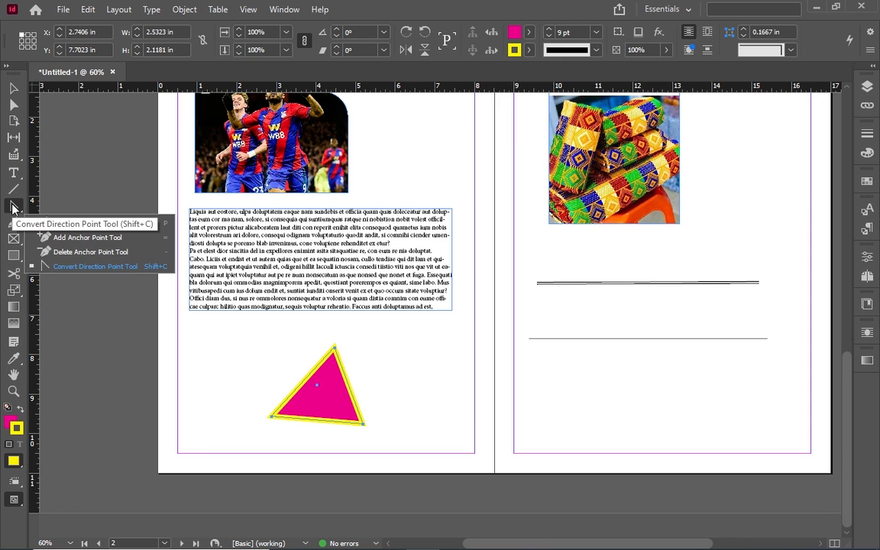
pyautogui.click(13, 206)
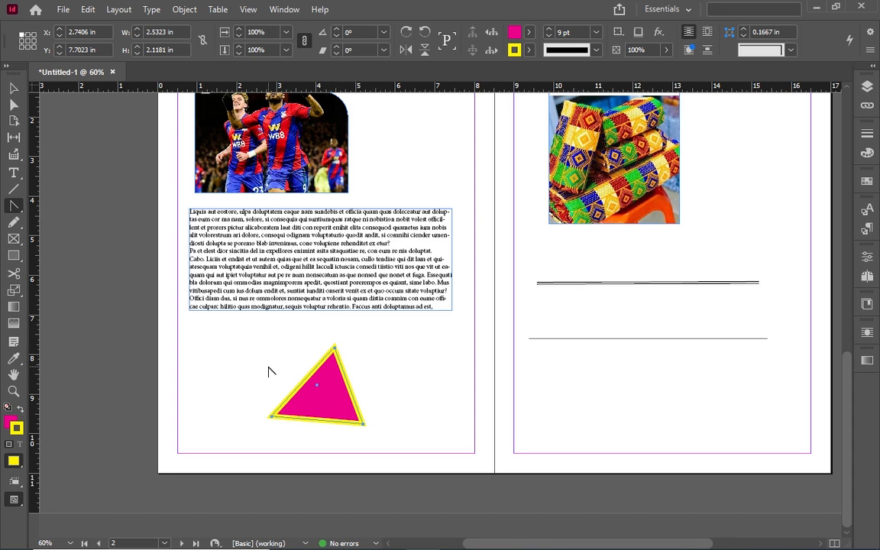
pyautogui.click(334, 349)
pyautogui.moveTo(334, 349); pyautogui.dragTo(312, 408)
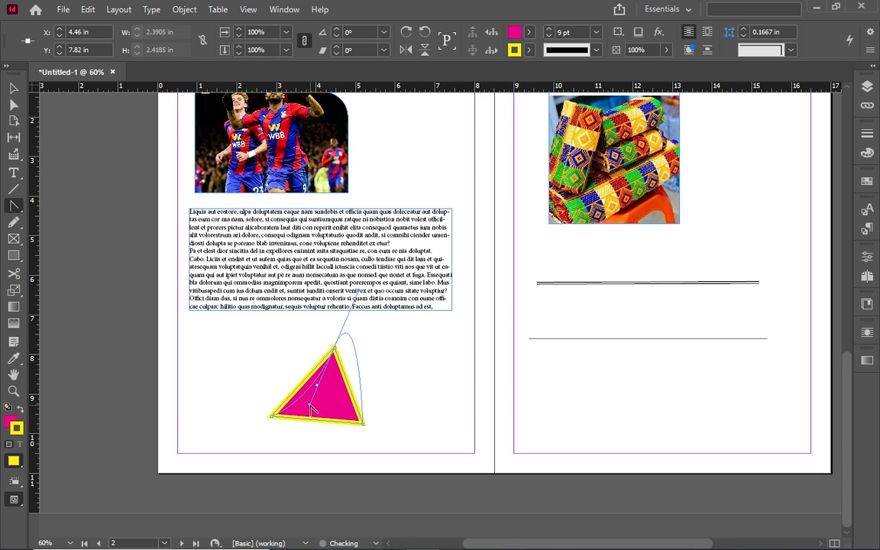
# - Add several anchor points along the right, bottom and left edges of the magenta shape
pyautogui.click(13, 204)
pyautogui.click(69, 237)
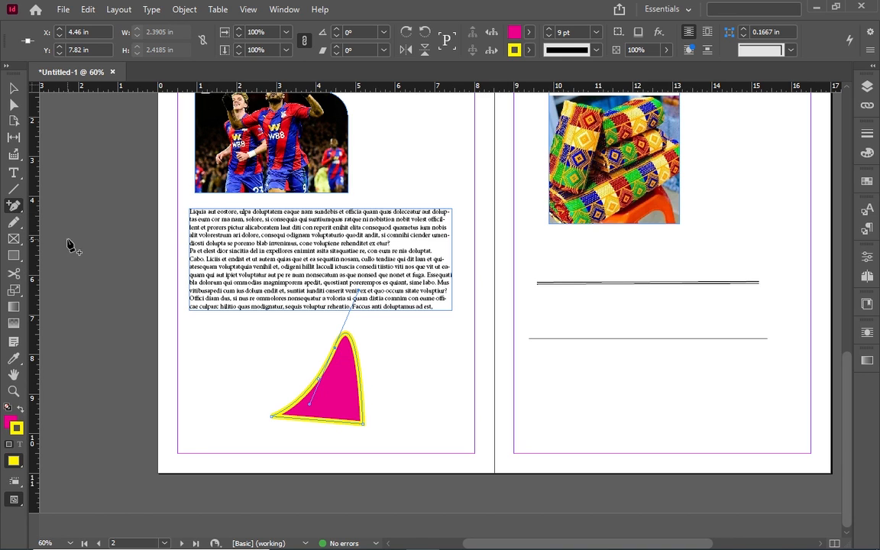
pyautogui.click(362, 390)
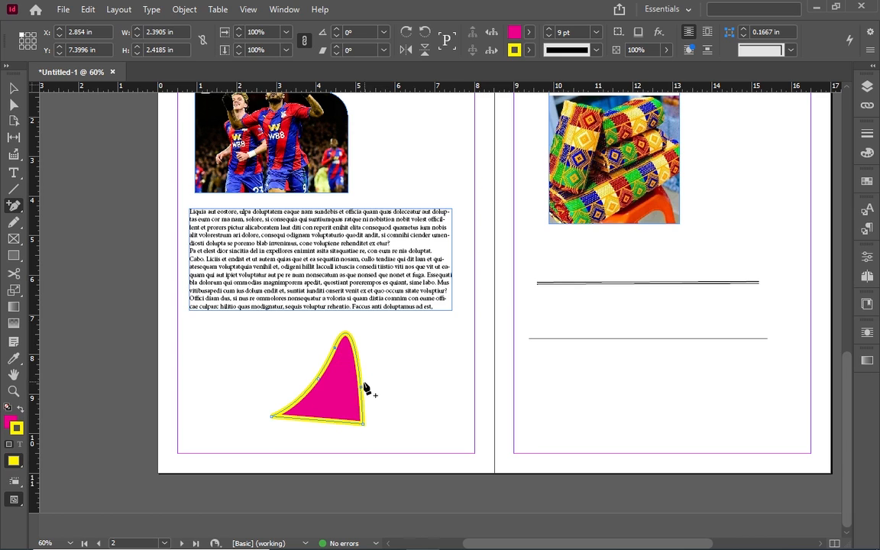
pyautogui.click(320, 420)
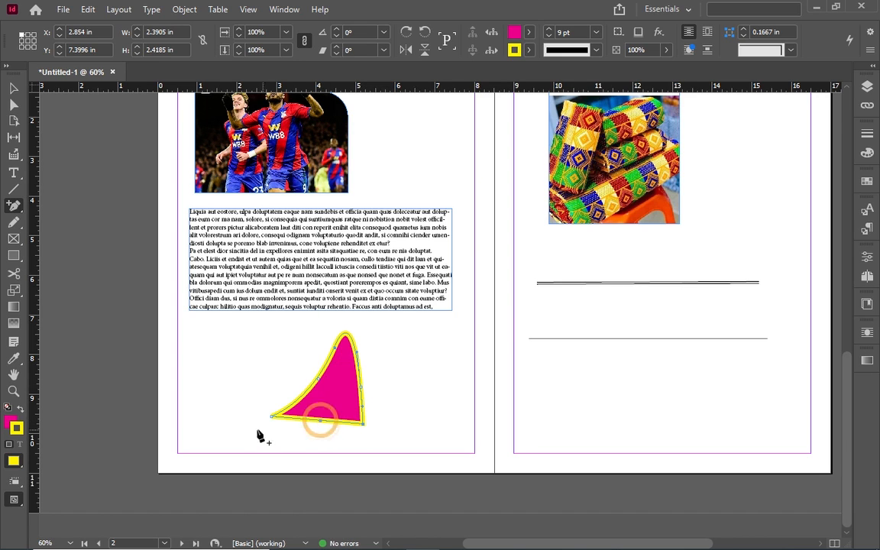
pyautogui.click(293, 403)
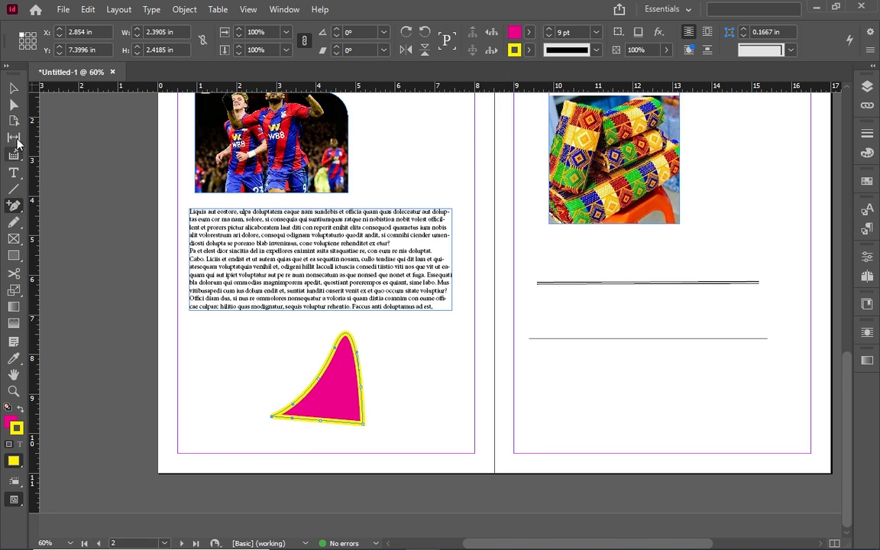
# - Delete the anchor point on the magenta shape's left edge nearest its lower-left corner, then deselect the shape
pyautogui.rightClick(16, 205)
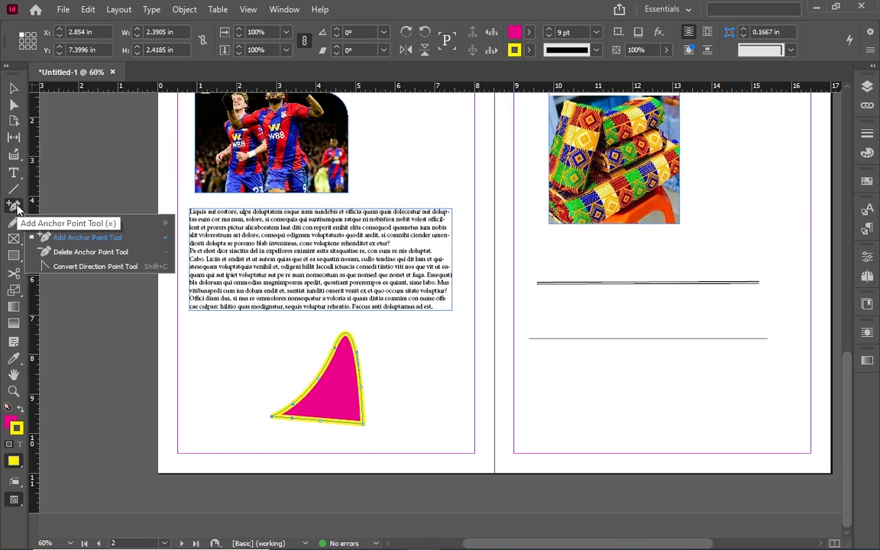
pyautogui.click(49, 252)
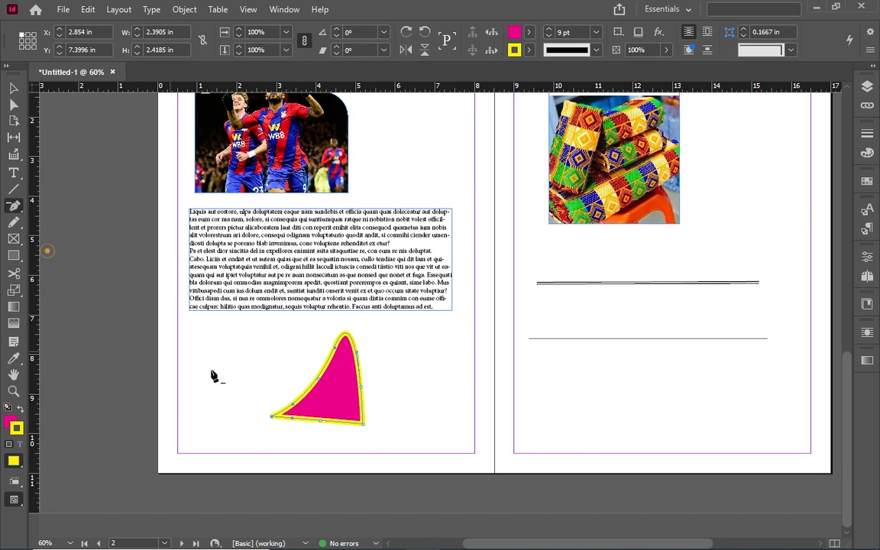
pyautogui.click(296, 410)
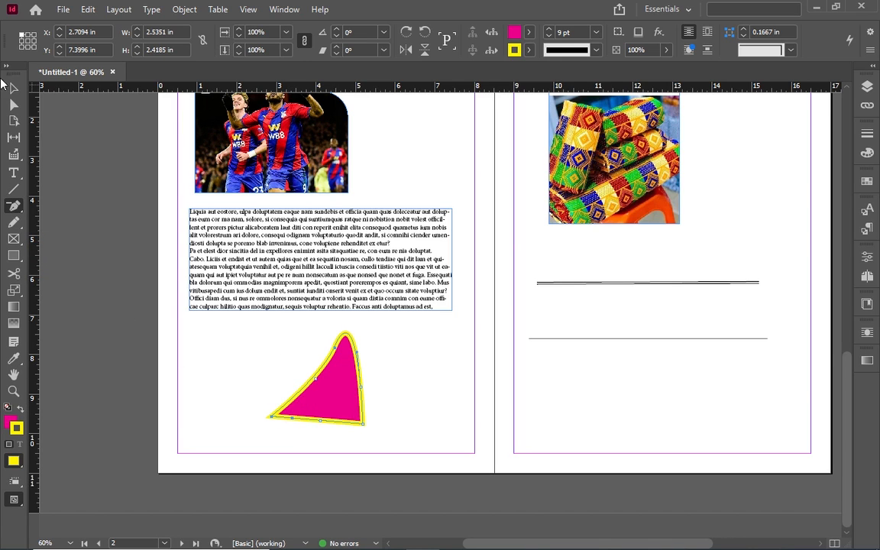
pyautogui.click(13, 87)
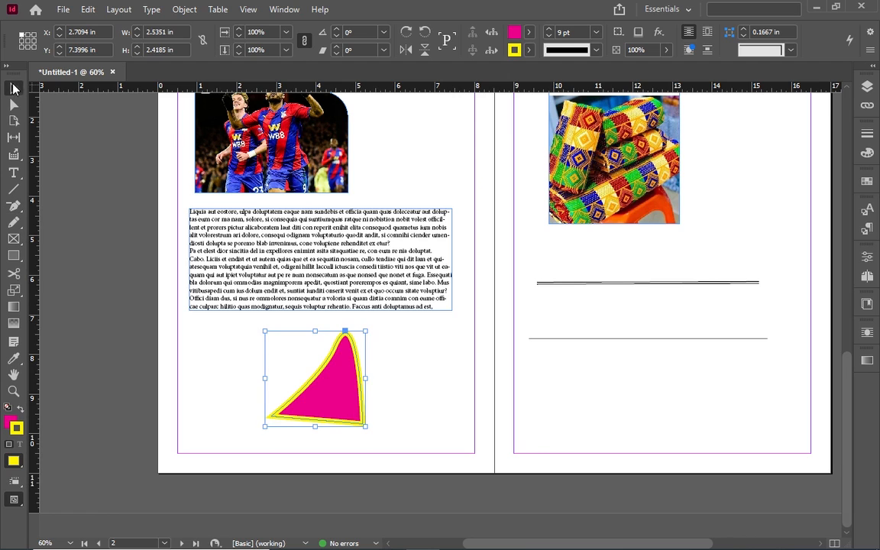
pyautogui.click(218, 401)
# - Draw a freehand S-shaped Pencil curve, about 3.06 in wide and 1.75 in high, below the single line on the right-hand page
pyautogui.rightClick(14, 221)
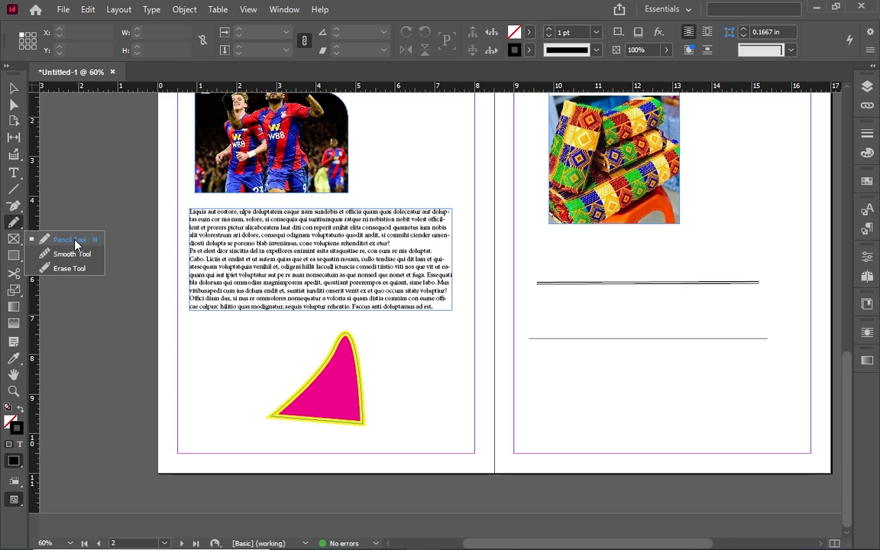
pyautogui.click(75, 244)
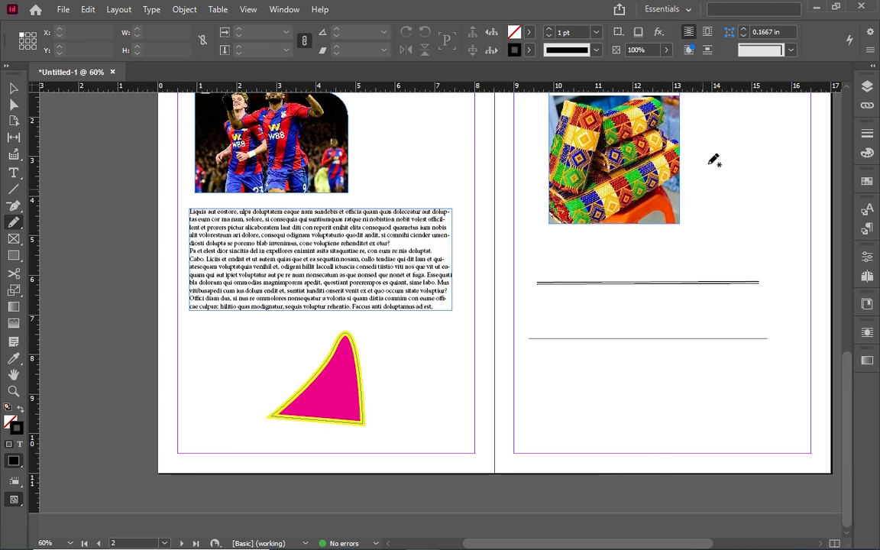
pyautogui.scroll(5, 609, 317)
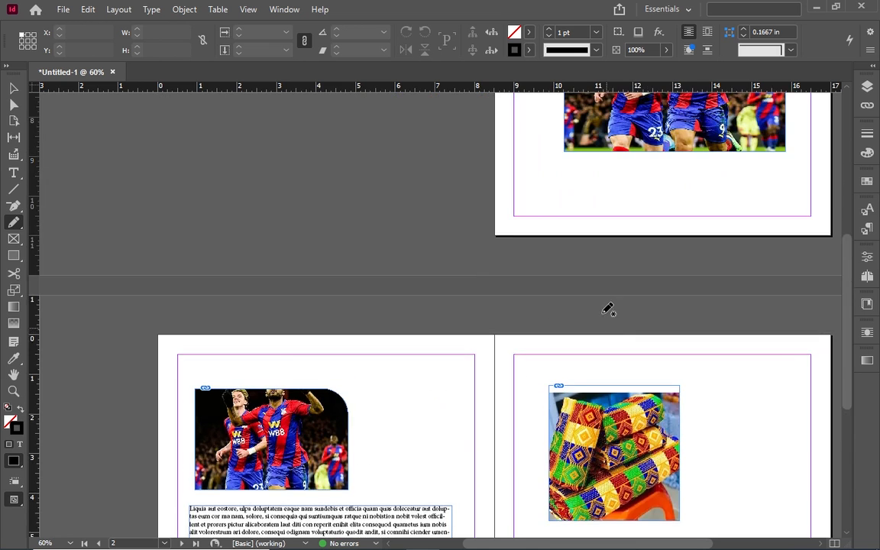
pyautogui.scroll(-5, 609, 307)
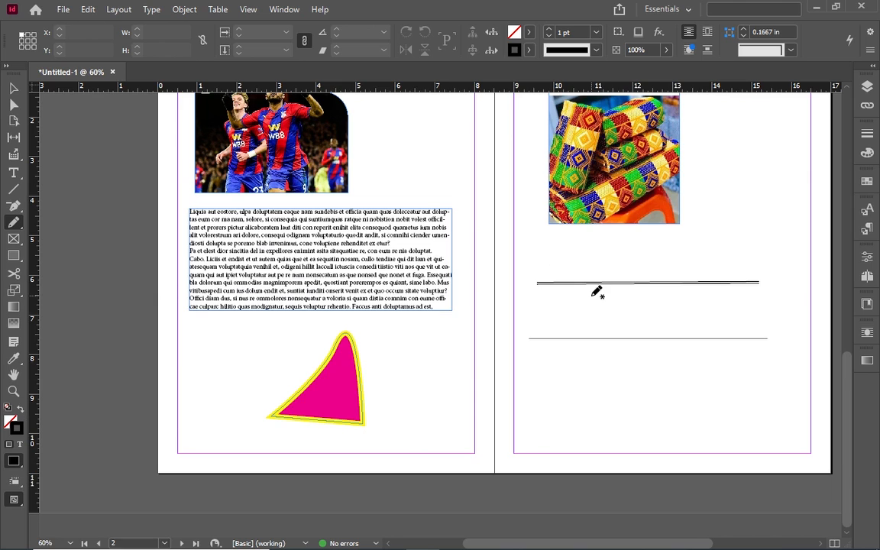
pyautogui.moveTo(642, 365)
pyautogui.mouseDown()
pyautogui.moveTo(592, 404)
pyautogui.moveTo(668, 393)
pyautogui.moveTo(710, 415)
pyautogui.moveTo(629, 430)
pyautogui.moveTo(593, 429)
pyautogui.mouseUp()
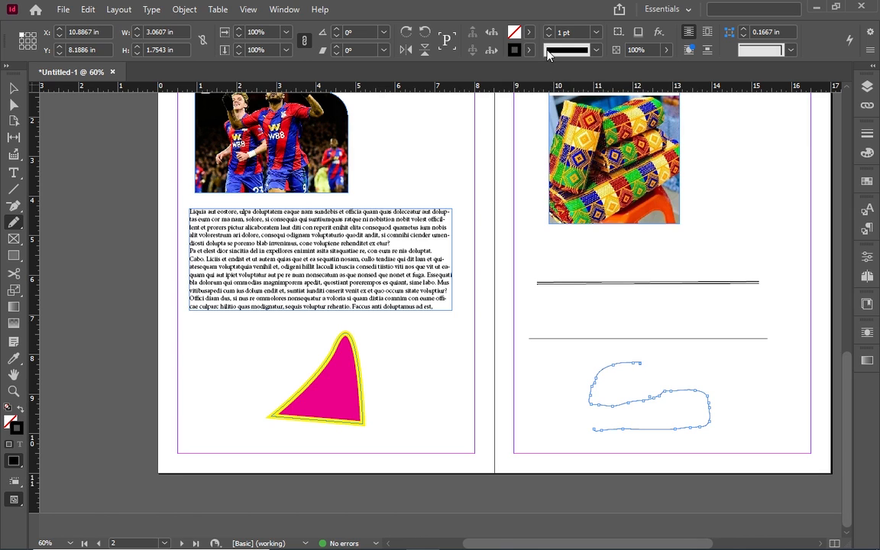
pyautogui.click(13, 89)
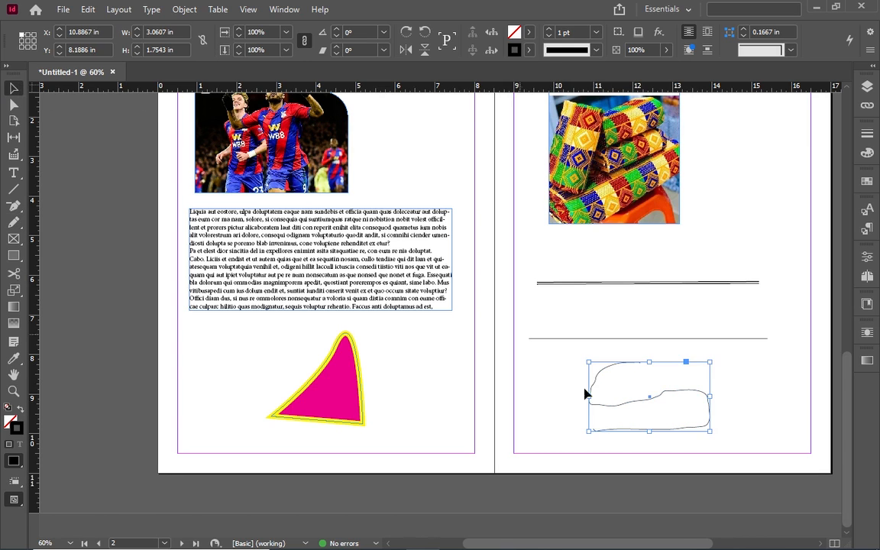
pyautogui.click(562, 374)
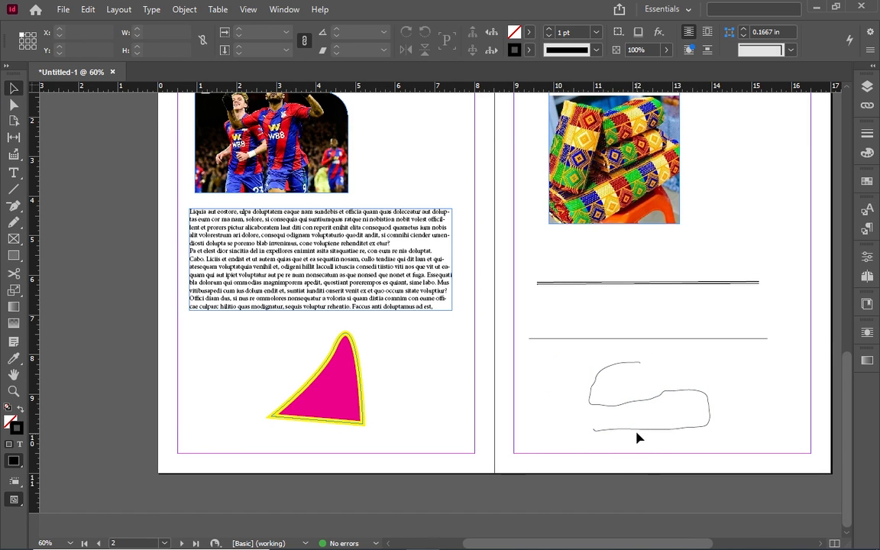
# - Set the S-shaped pencil curve's stroke weight to 4 pt and deselect it
pyautogui.click(596, 51)
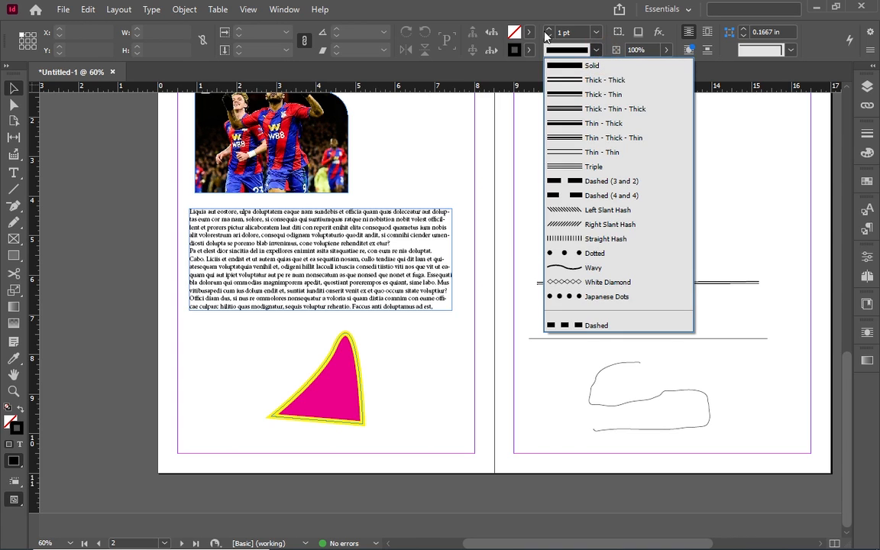
pyautogui.click(11, 88)
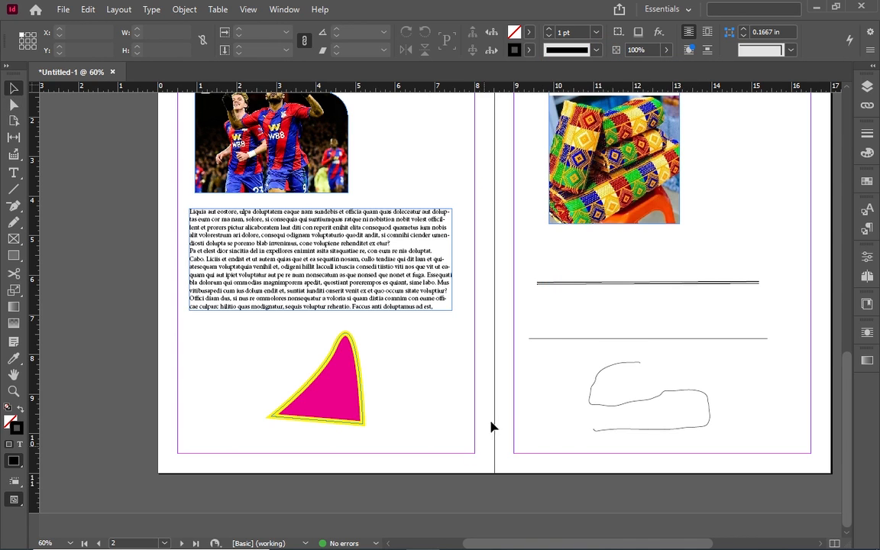
pyautogui.click(590, 400)
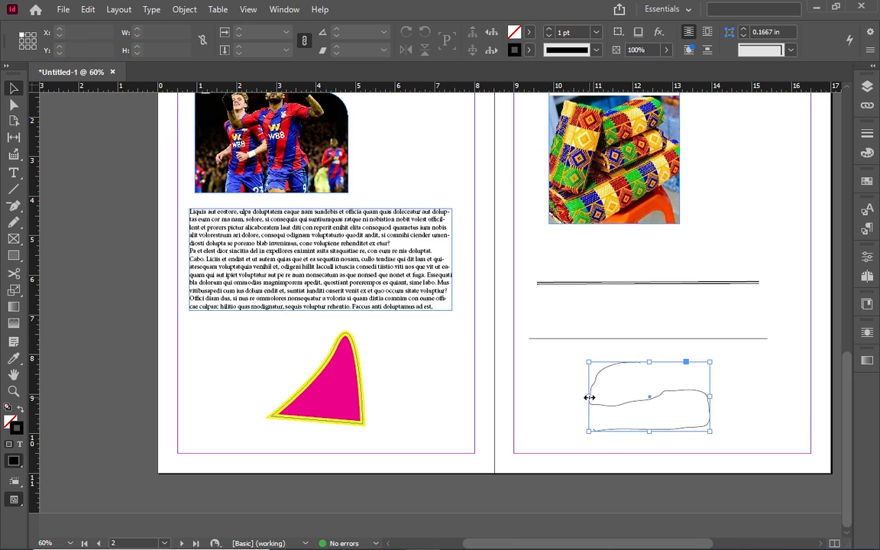
pyautogui.click(548, 28)
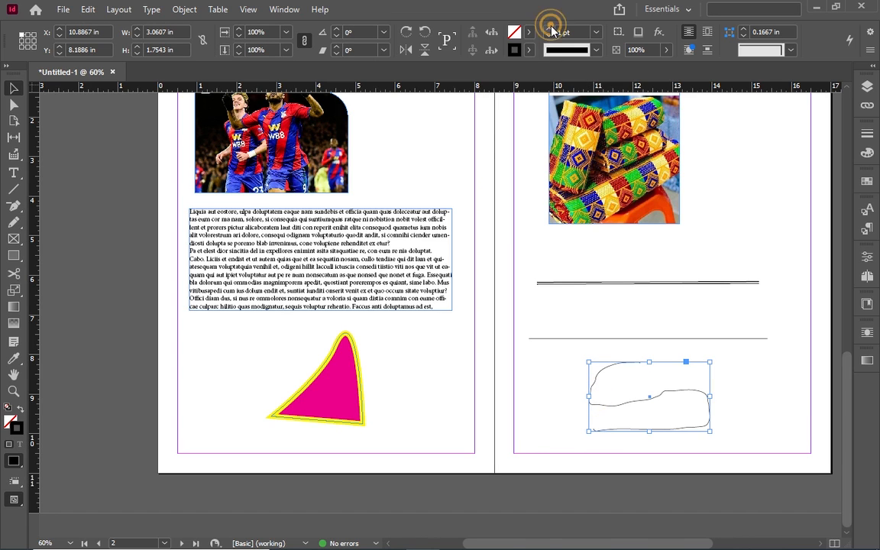
pyautogui.click(549, 28)
pyautogui.click(548, 28)
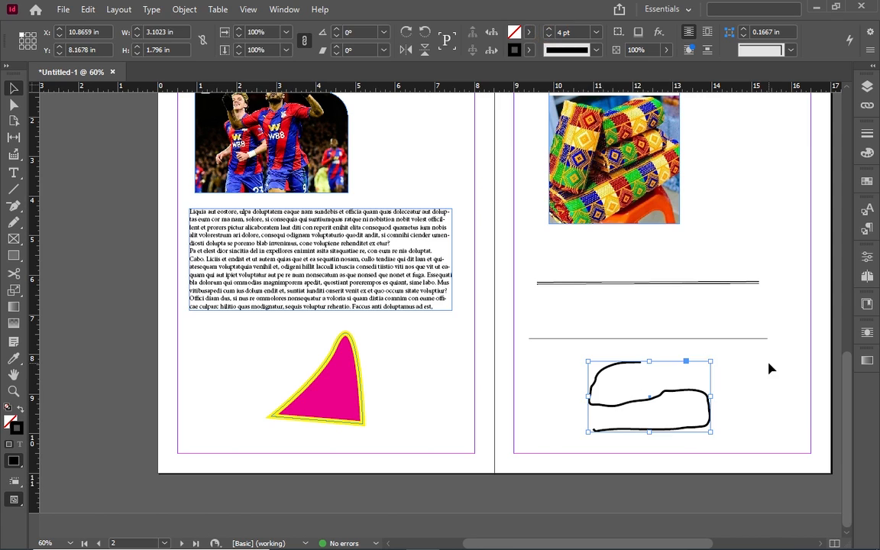
pyautogui.click(768, 363)
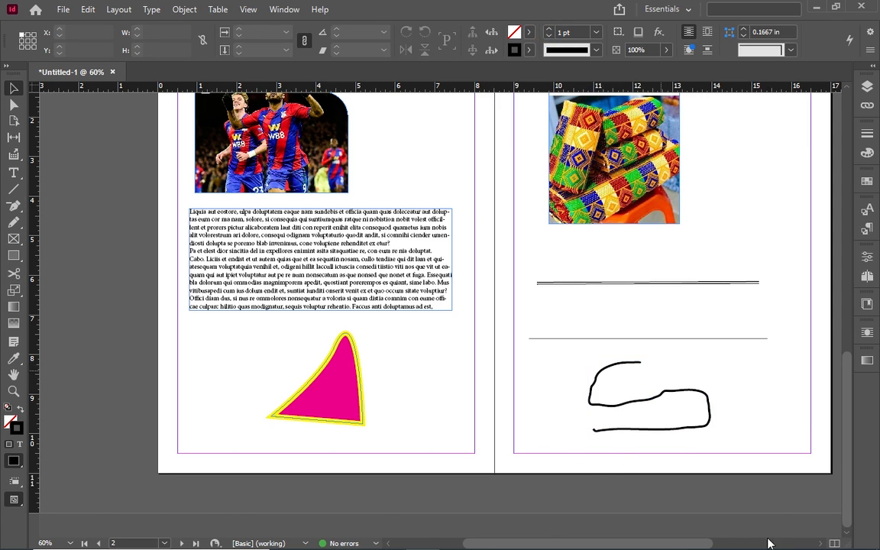
# - Try to smooth the S-shaped pencil curve by tracing over it with the Smooth tool
pyautogui.click(10, 175)
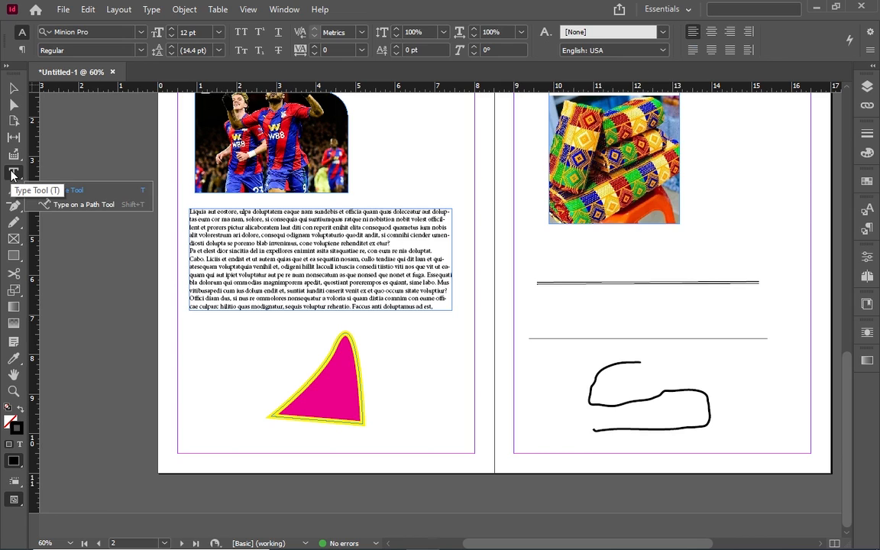
pyautogui.click(58, 205)
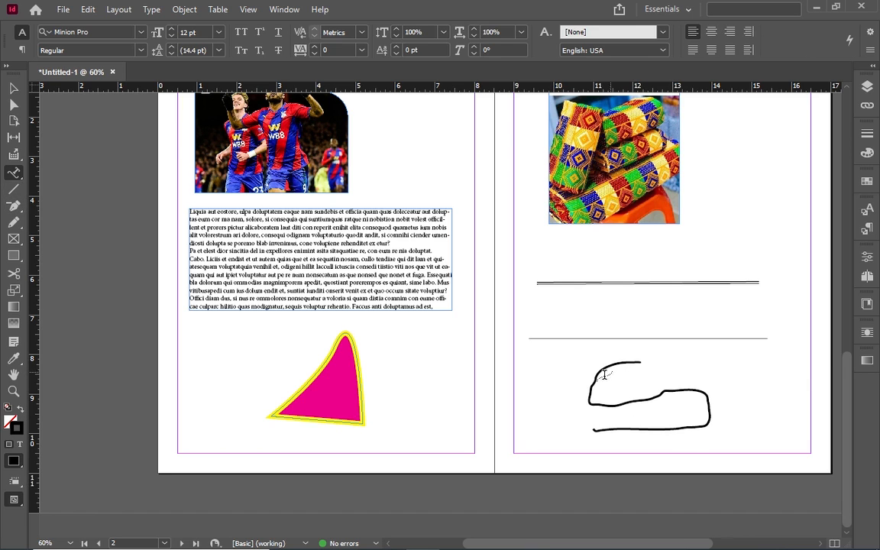
pyautogui.rightClick(14, 222)
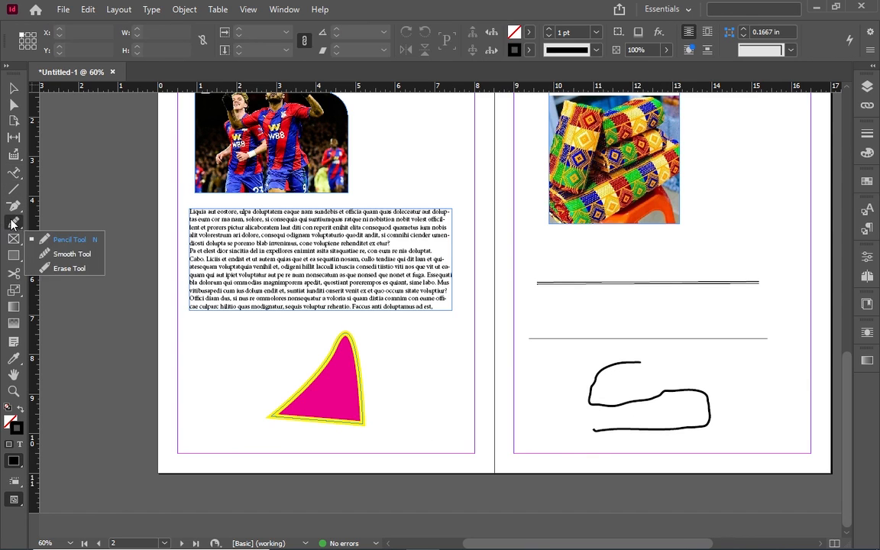
pyautogui.click(56, 254)
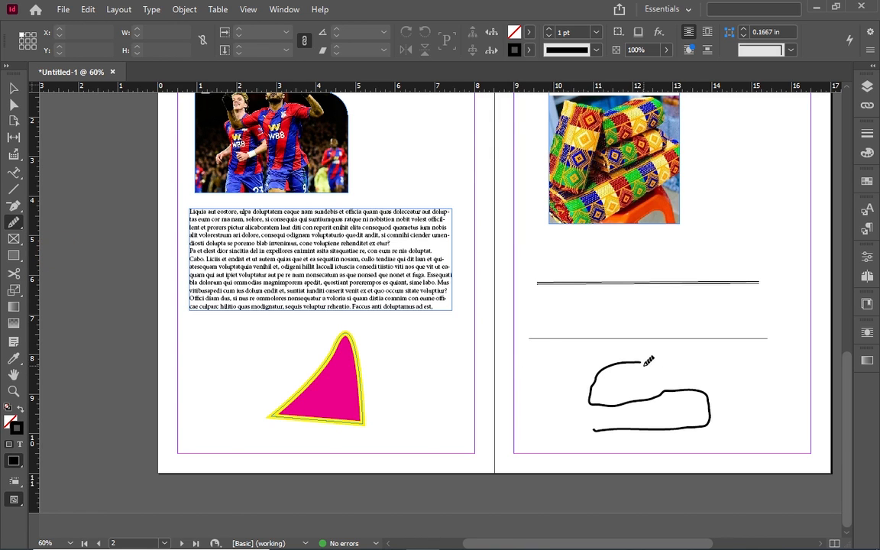
pyautogui.moveTo(642, 357)
pyautogui.mouseDown()
pyautogui.moveTo(597, 376)
pyautogui.moveTo(586, 401)
pyautogui.moveTo(627, 403)
pyautogui.moveTo(682, 388)
pyautogui.moveTo(704, 394)
pyautogui.moveTo(708, 419)
pyautogui.moveTo(680, 433)
pyautogui.moveTo(594, 431)
pyautogui.mouseUp()
pyautogui.moveTo(632, 362); pyautogui.dragTo(587, 391)
pyautogui.moveTo(616, 360)
pyautogui.mouseDown()
pyautogui.moveTo(587, 387)
pyautogui.moveTo(598, 405)
pyautogui.moveTo(673, 390)
pyautogui.moveTo(696, 392)
pyautogui.moveTo(704, 413)
pyautogui.moveTo(577, 380)
pyautogui.moveTo(525, 383)
pyautogui.mouseUp()
# - Add a run of random filler letters along the upper part of the S-shaped pencil curve using Type on a Path
pyautogui.click(16, 174)
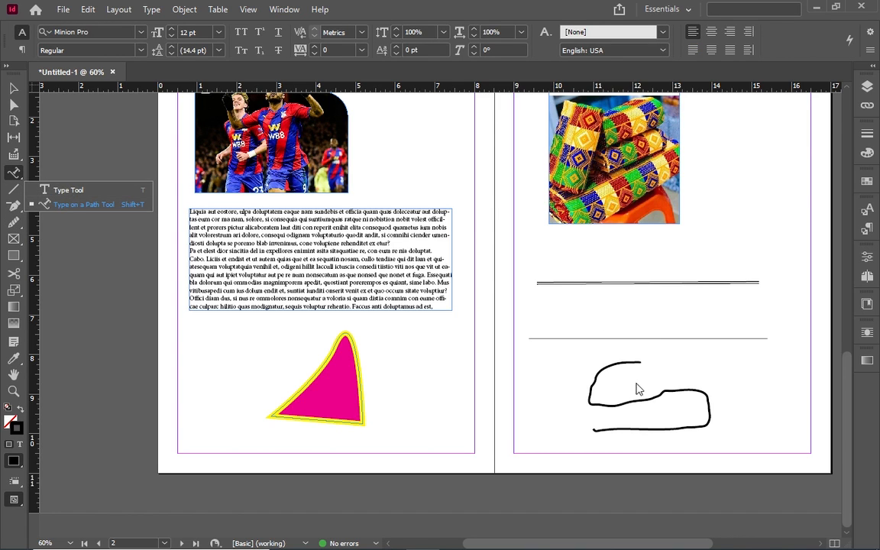
pyautogui.click(615, 360)
pyautogui.click(587, 389)
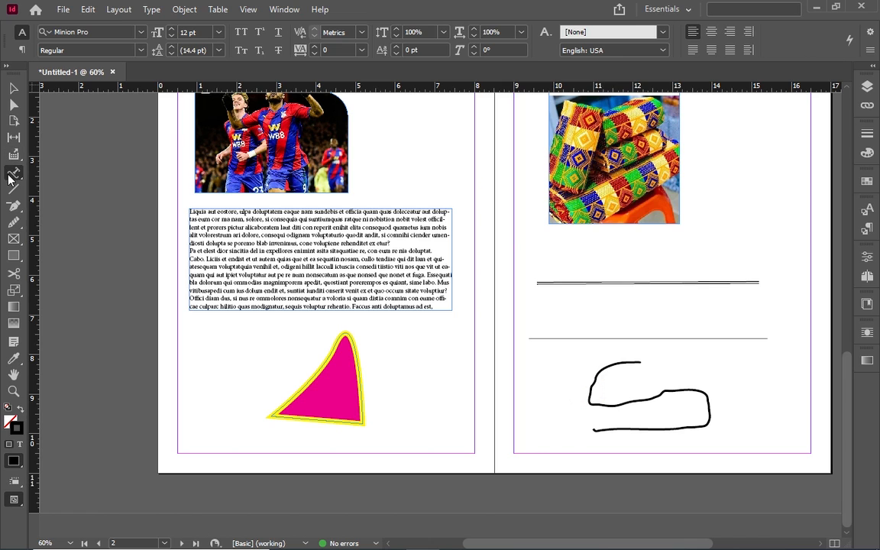
pyautogui.click(16, 172)
pyautogui.click(75, 192)
pyautogui.click(13, 173)
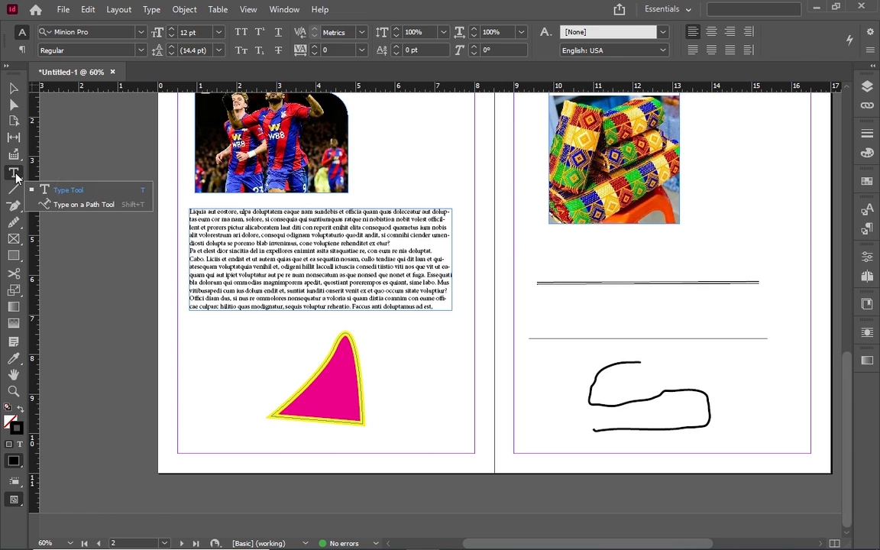
pyautogui.click(76, 205)
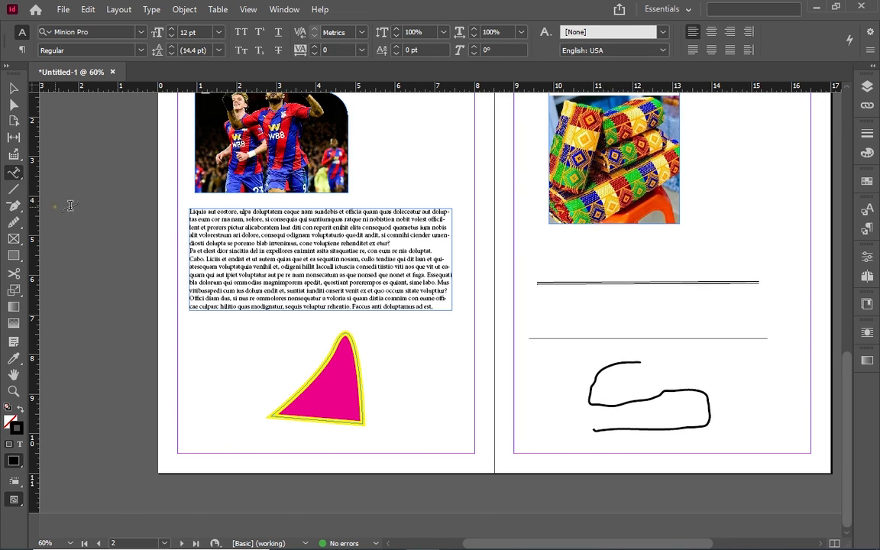
pyautogui.click(636, 364)
pyautogui.click(634, 361)
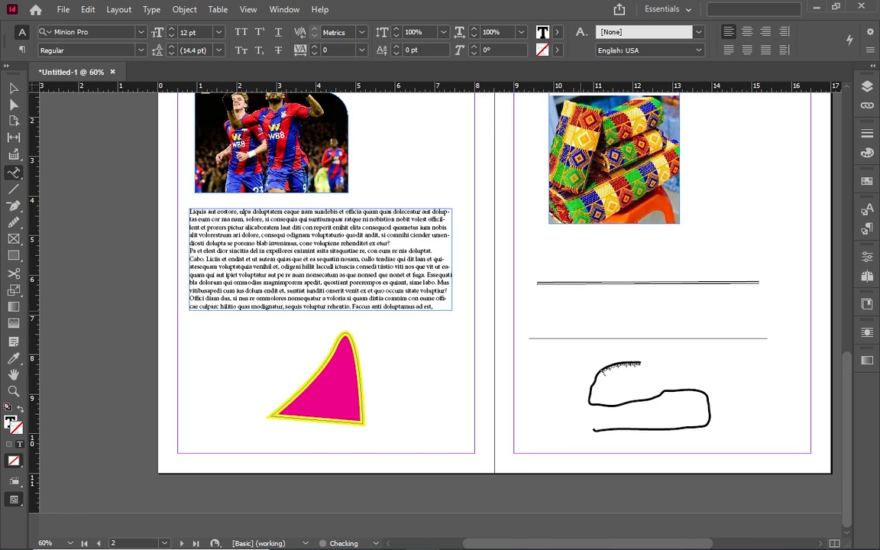
pyautogui.hotkey('alt', 'shift', 'F11')
pyautogui.write('fv')
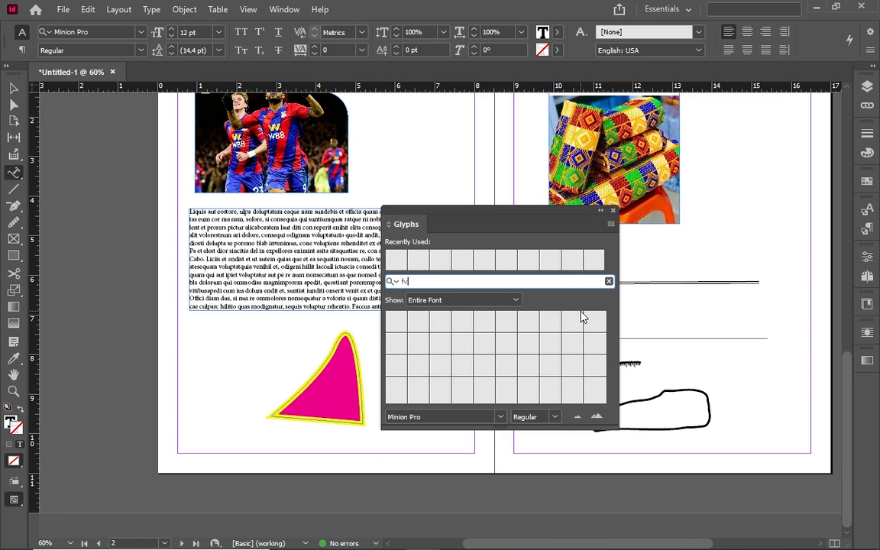
pyautogui.click(613, 210)
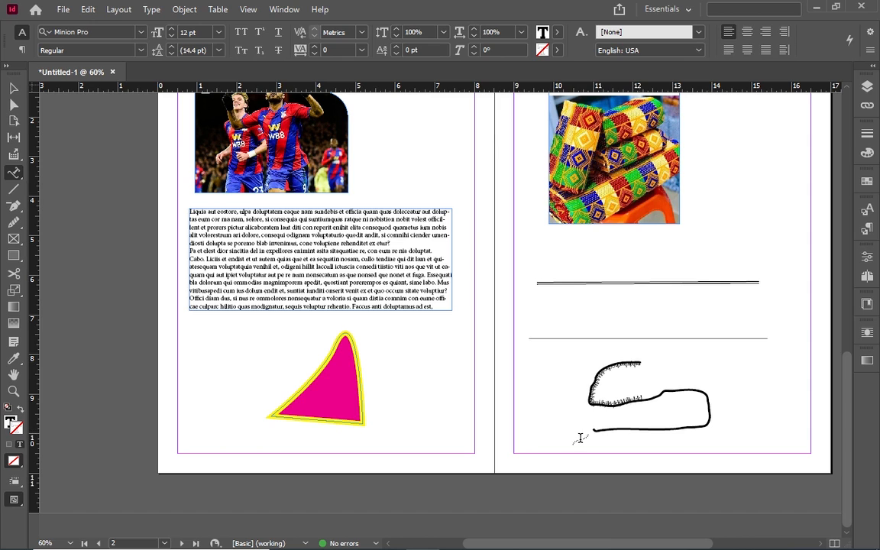
# - Set the S-shaped curve's stroke colour to None so only its path text shows, then deselect it
pyautogui.click(19, 90)
pyautogui.click(612, 429)
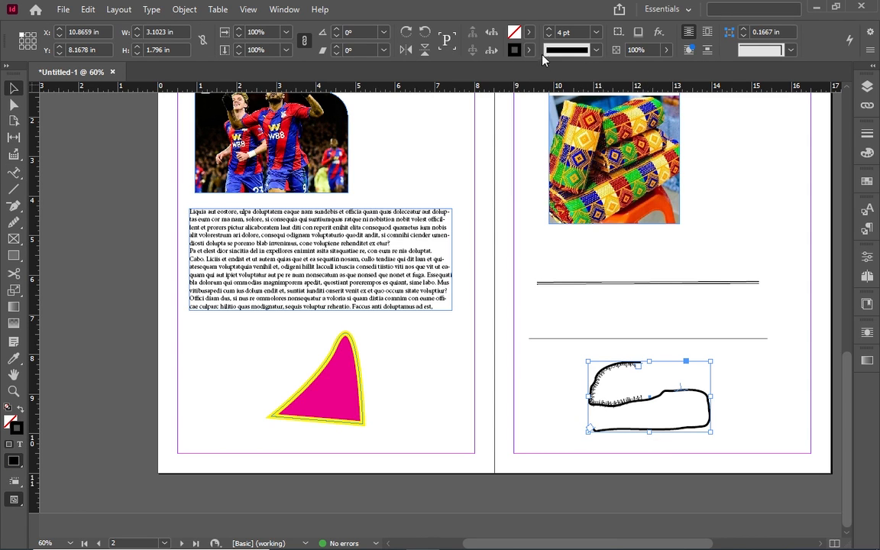
pyautogui.click(864, 136)
pyautogui.click(869, 133)
pyautogui.click(529, 50)
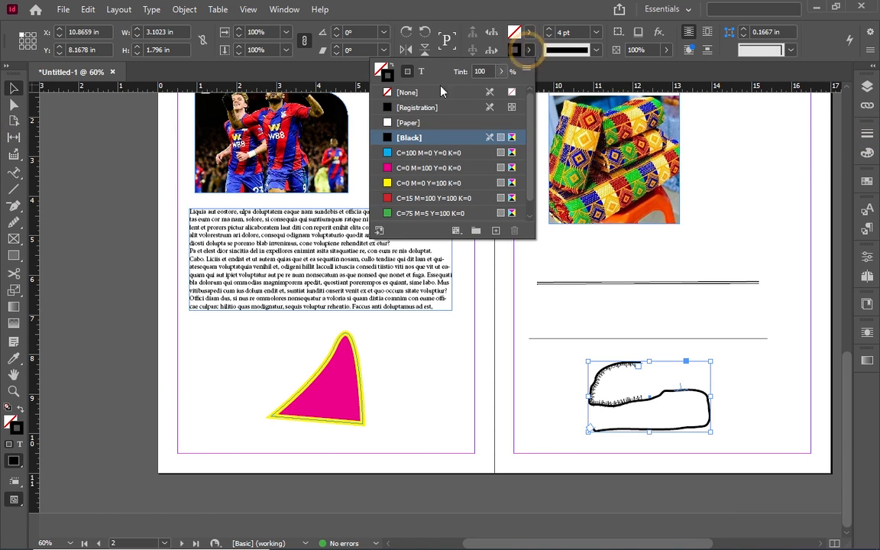
pyautogui.click(405, 93)
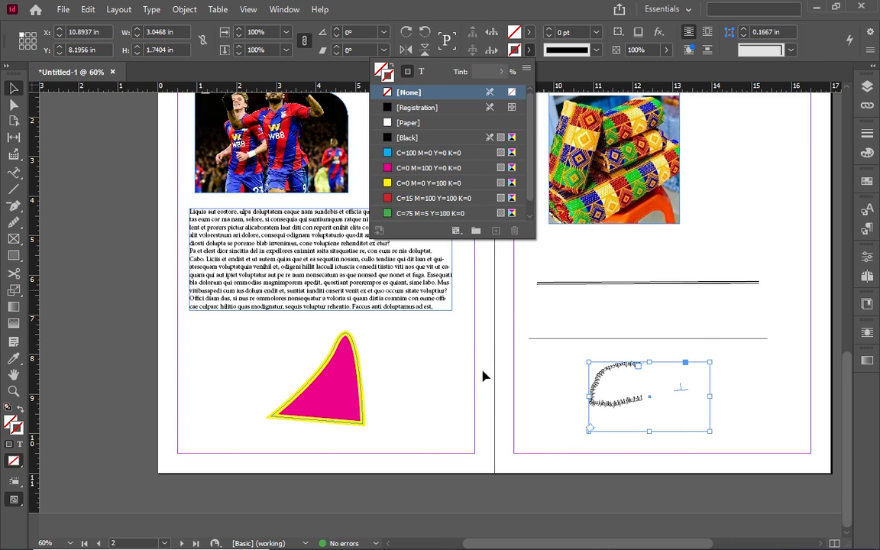
pyautogui.click(530, 366)
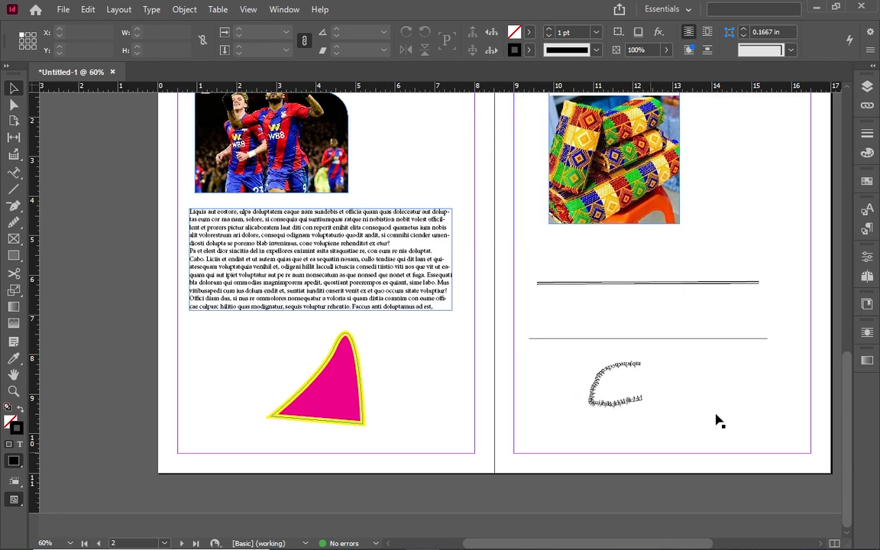
# - Add a new blank page after the page 2-3 spread
pyautogui.scroll(3, 641, 277)
pyautogui.scroll(-3, 644, 277)
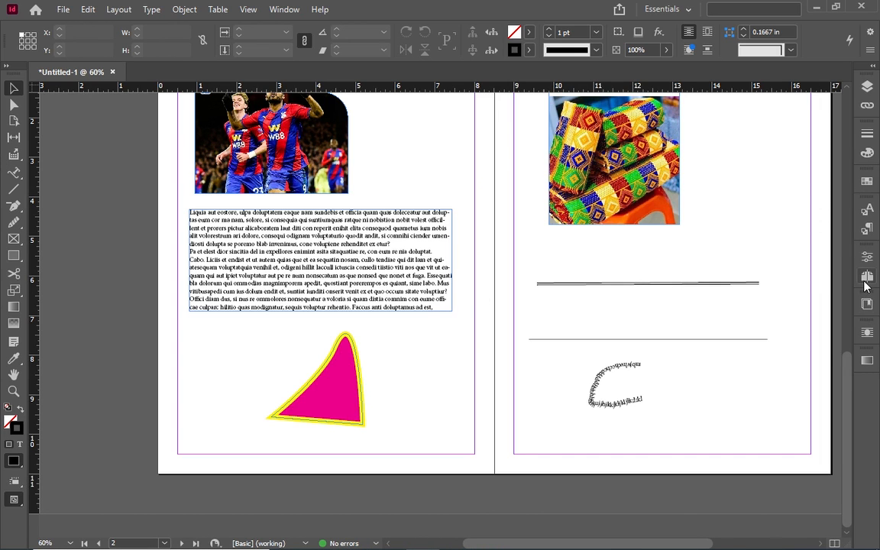
pyautogui.click(867, 278)
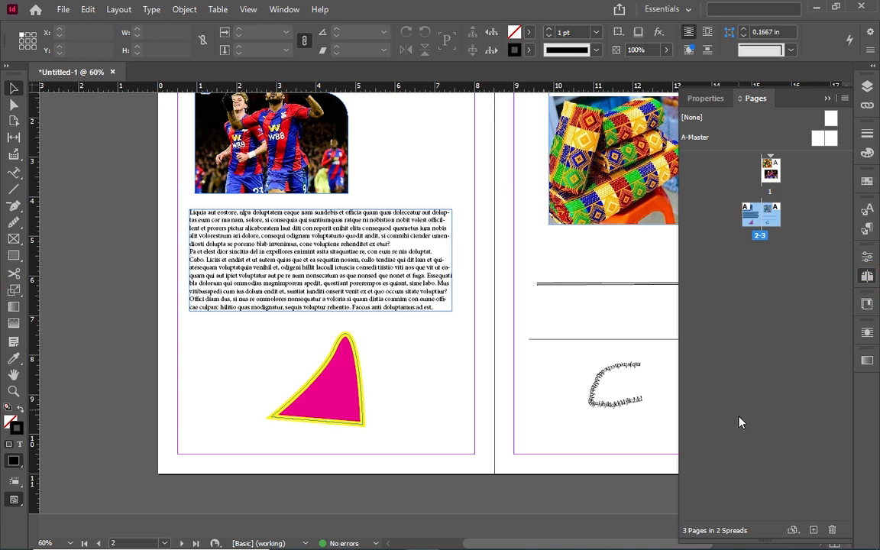
pyautogui.click(814, 529)
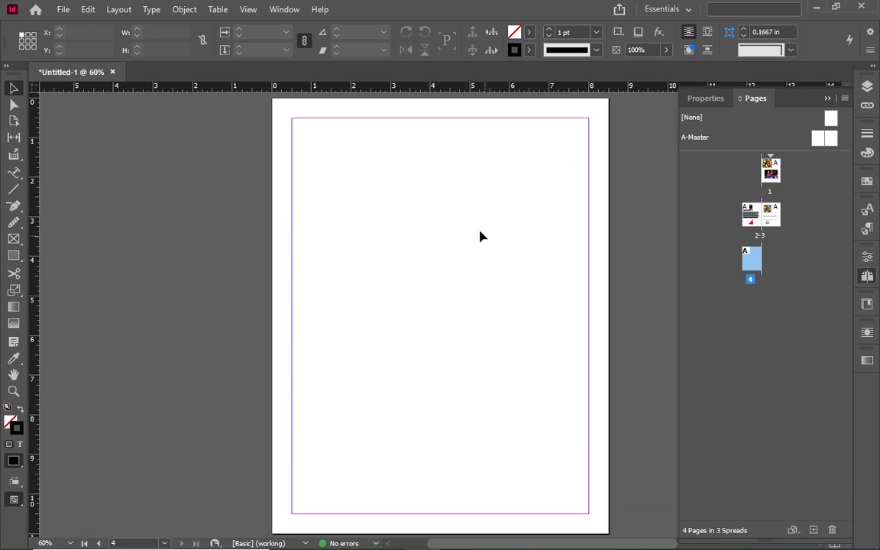
# - Draw a rectangular placeholder frame about 4.44 in wide and 2.74 in high near the upper-left margin corner of page 4
pyautogui.scroll(10, 452, 206)
pyautogui.scroll(-7, 447, 199)
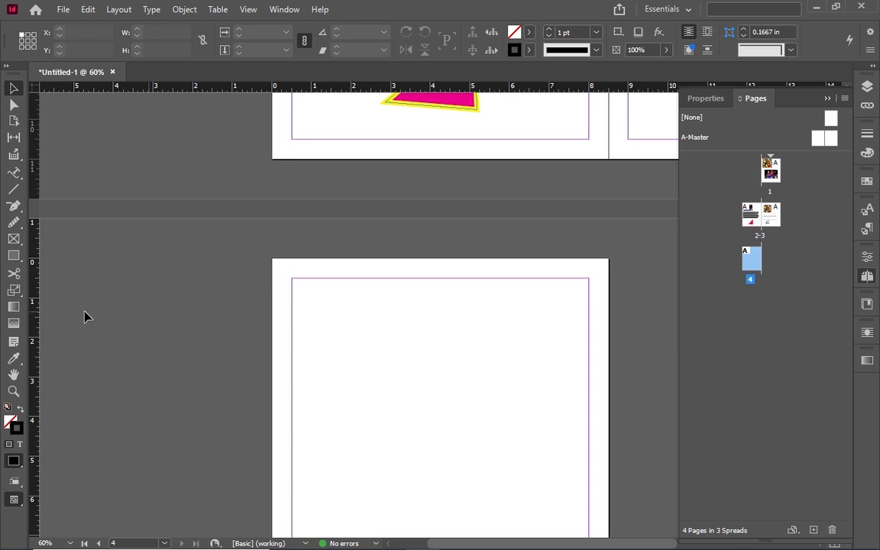
pyautogui.click(13, 239)
pyautogui.moveTo(309, 295); pyautogui.dragTo(484, 403)
pyautogui.press('/')
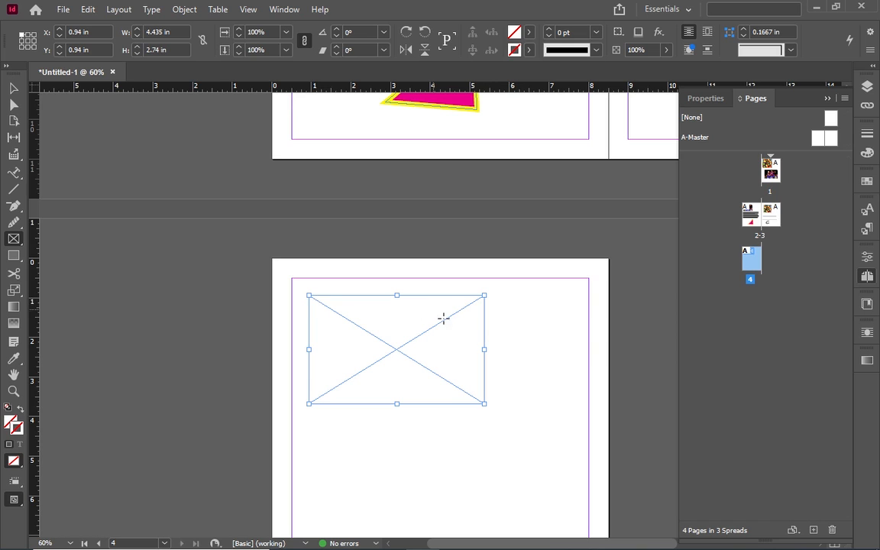
# - Draw a plain rectangle about 4.44 in wide and 3.34 in high directly below the placeholder frame, then deselect everything
pyautogui.click(13, 255)
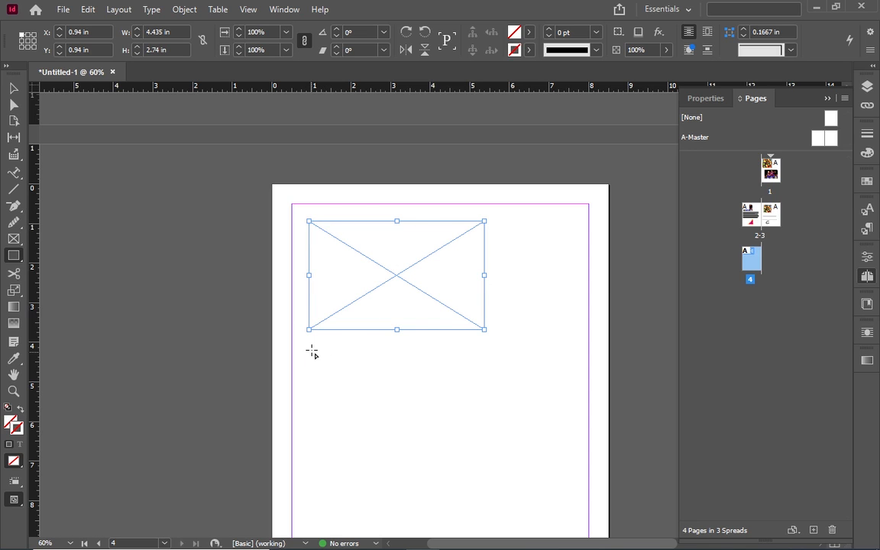
pyautogui.moveTo(309, 349); pyautogui.dragTo(485, 481)
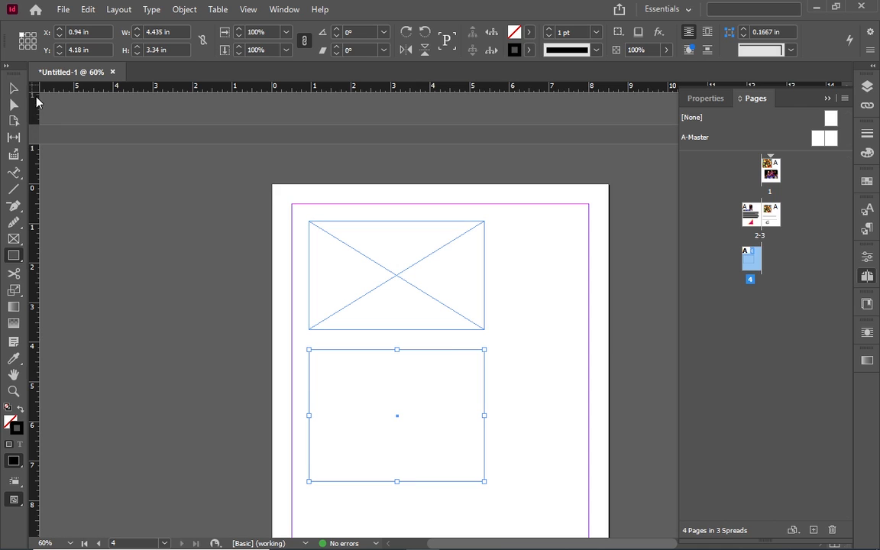
pyautogui.click(9, 86)
pyautogui.click(391, 243)
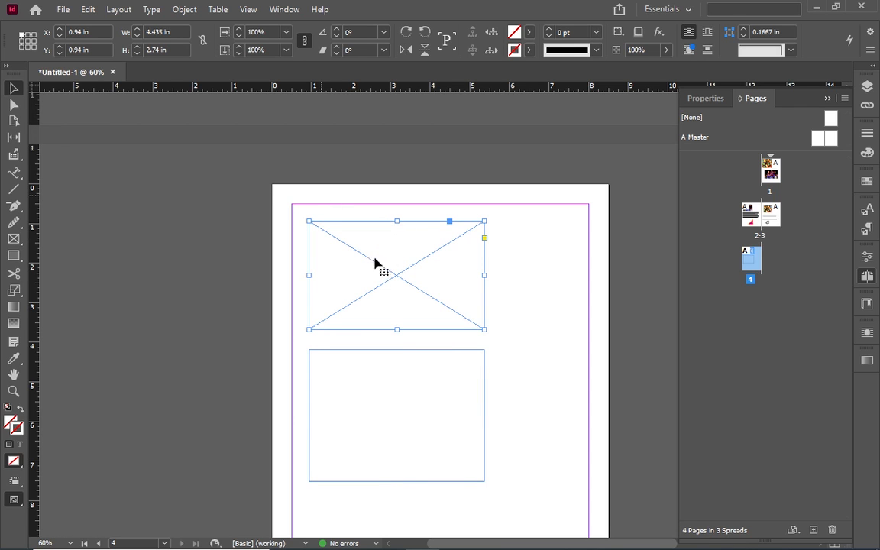
pyautogui.click(372, 422)
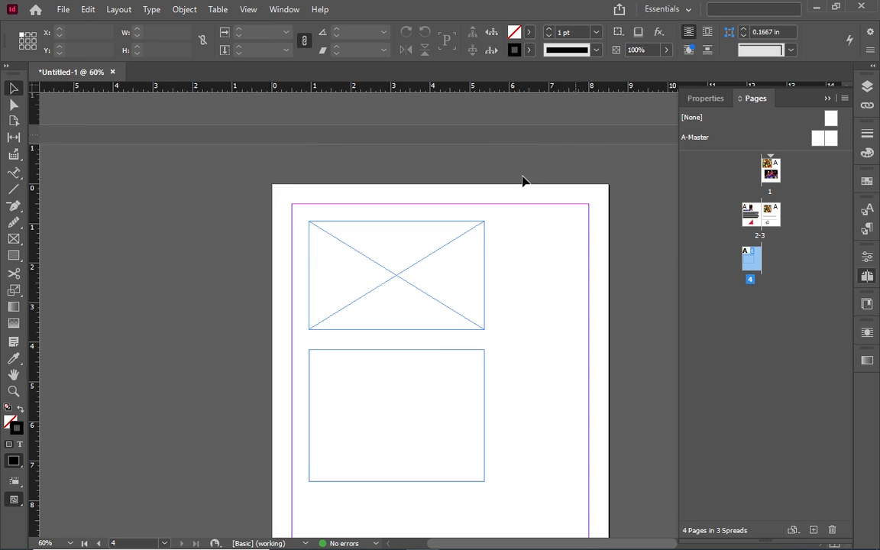
# - Set the lower rectangle's stroke colour to None
pyautogui.click(429, 350)
pyautogui.click(396, 350)
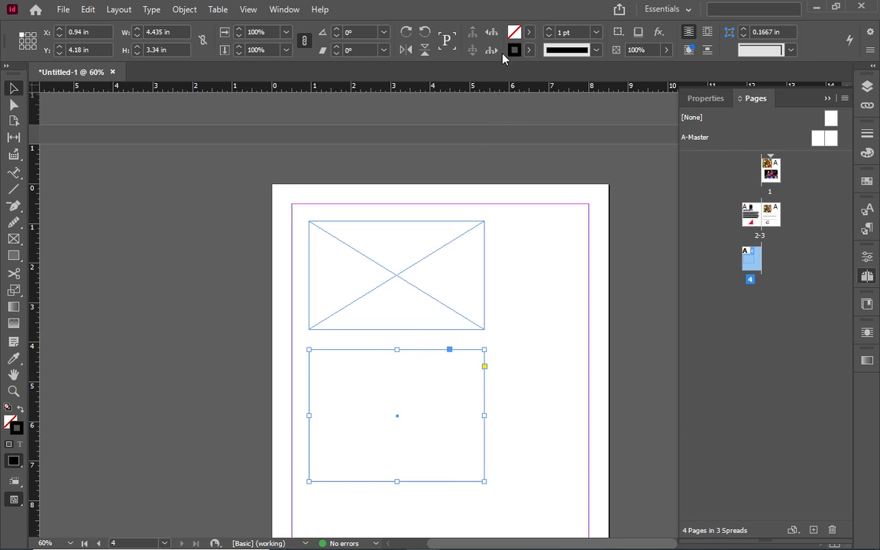
pyautogui.click(529, 50)
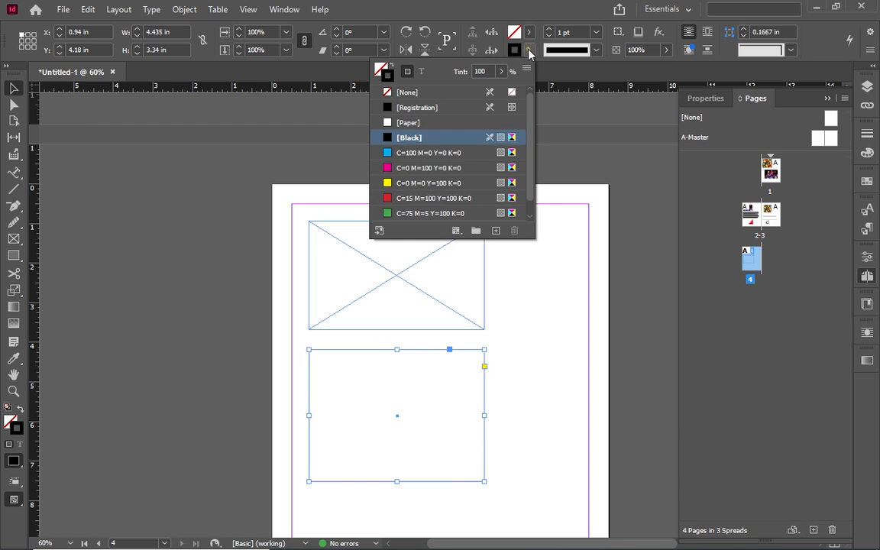
pyautogui.click(419, 92)
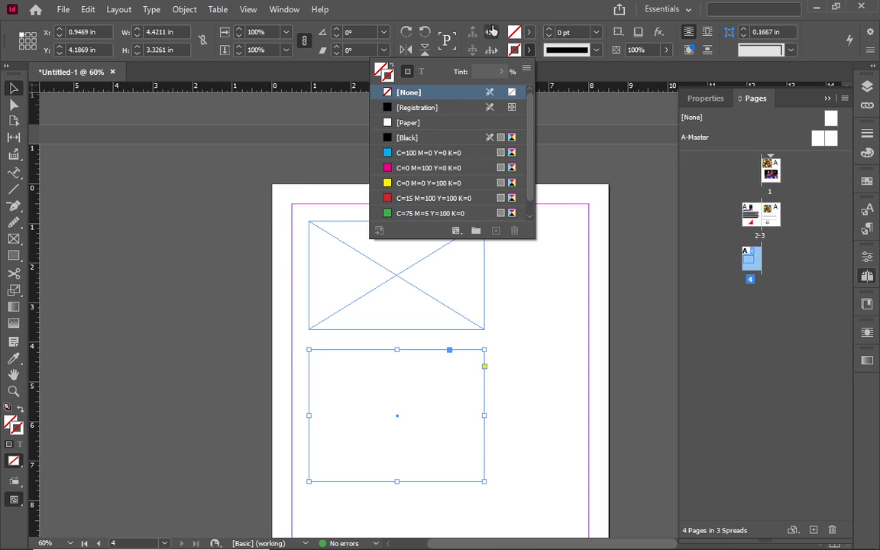
# - Fill the lower rectangle with the [Black] swatch and deselect it
pyautogui.click(868, 181)
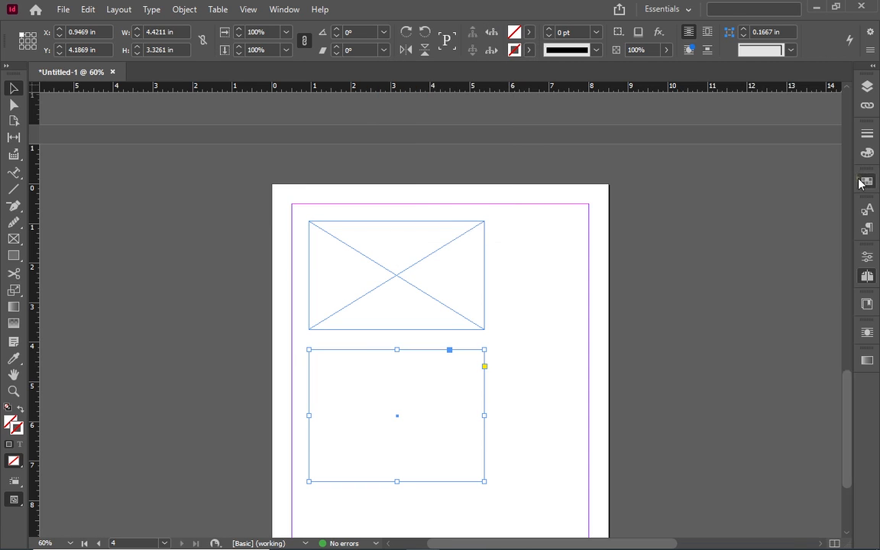
pyautogui.click(701, 200)
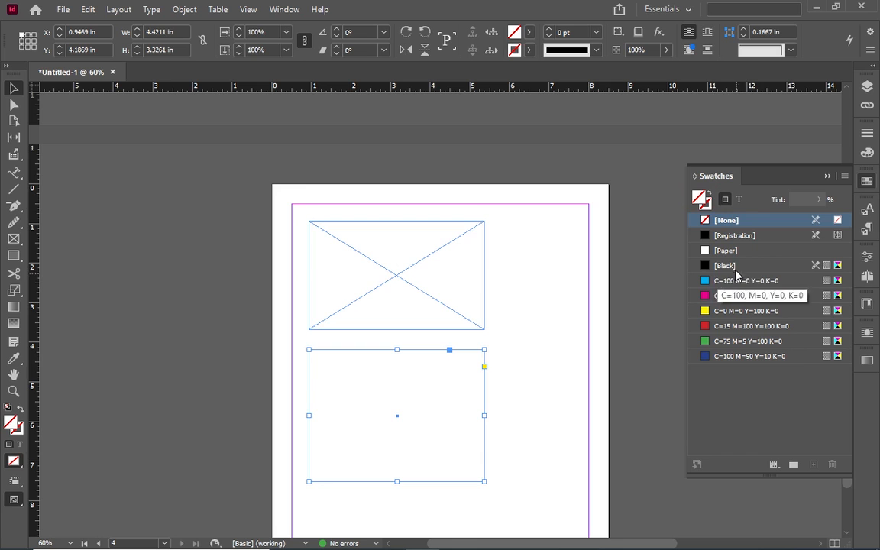
pyautogui.click(704, 265)
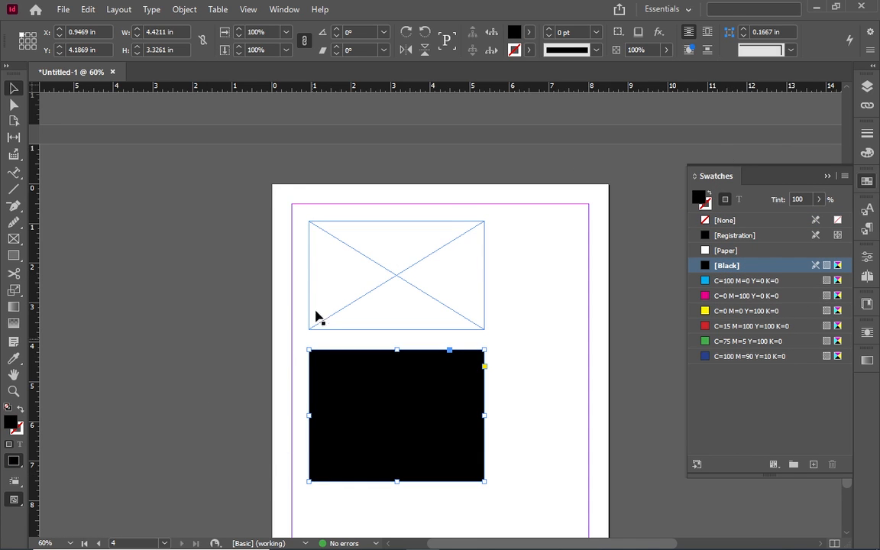
pyautogui.scroll(-2, 404, 391)
pyautogui.scroll(-1, 405, 378)
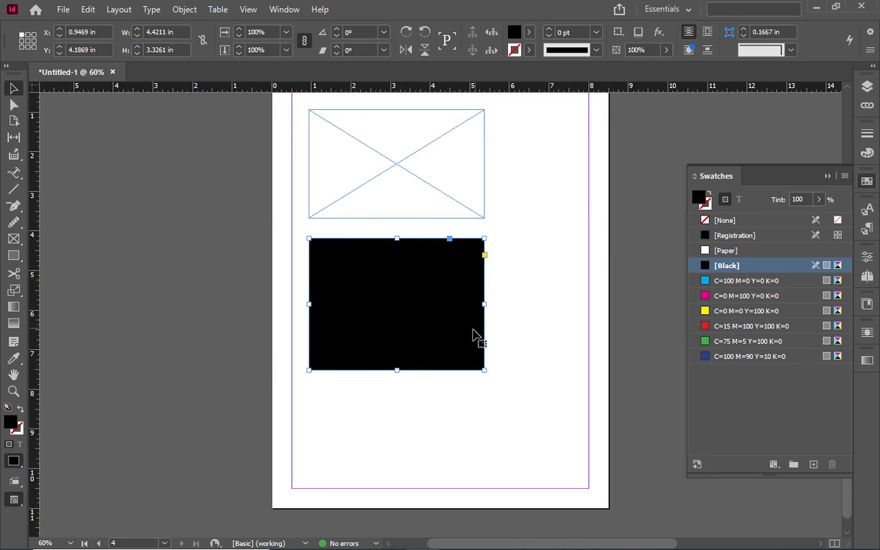
pyautogui.click(537, 315)
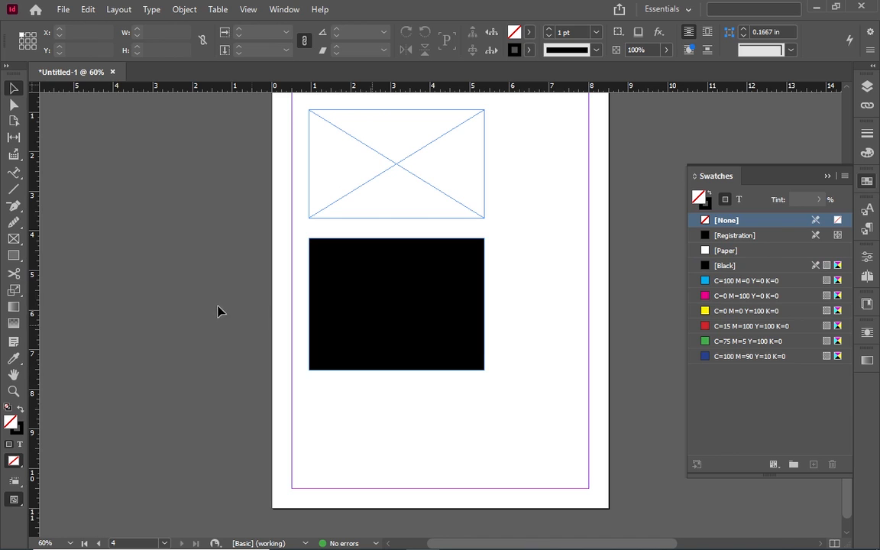
# - Cut the black rectangle's path at its upper-right corner with the Scissors tool and bend its top edge into a downward curve
pyautogui.click(10, 275)
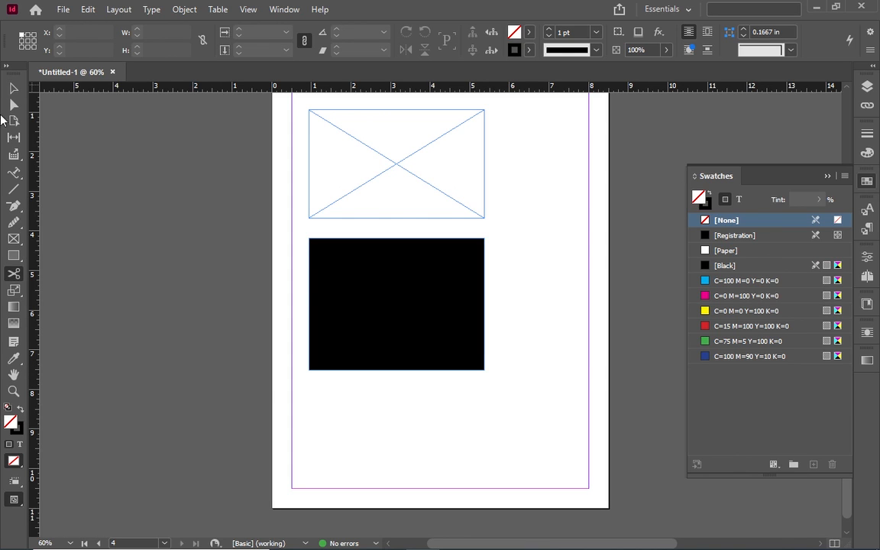
pyautogui.click(13, 92)
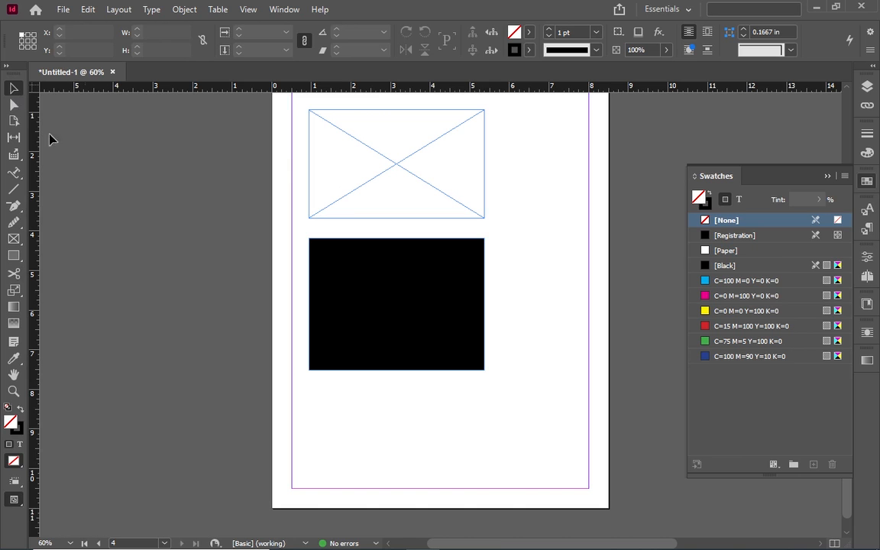
pyautogui.click(391, 302)
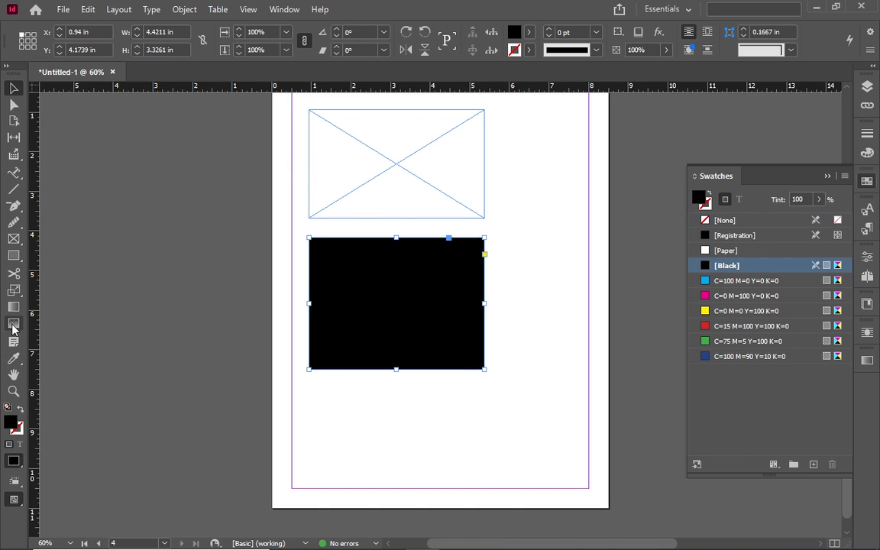
pyautogui.click(13, 273)
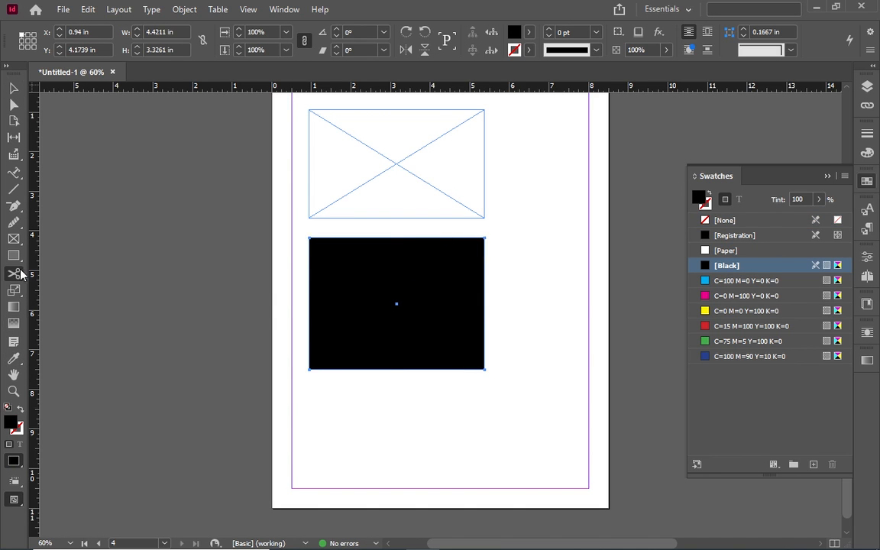
pyautogui.click(483, 238)
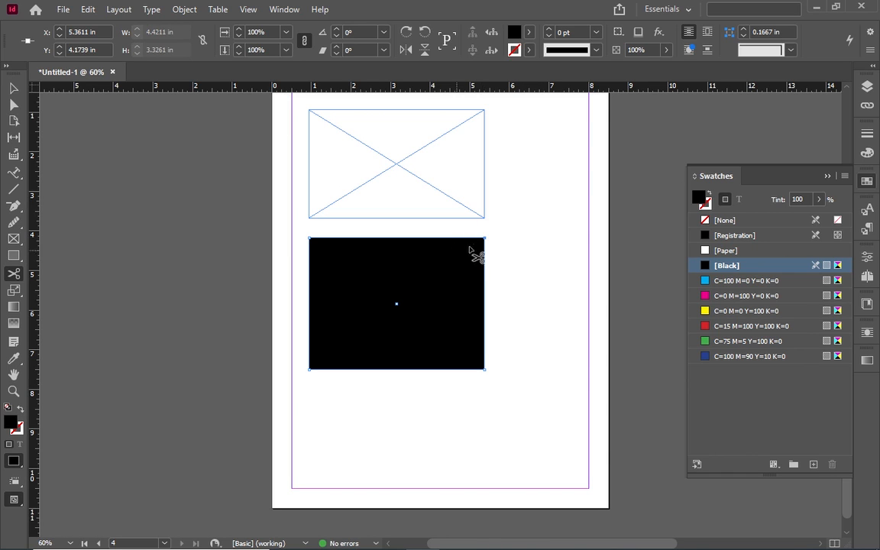
pyautogui.click(483, 239)
pyautogui.moveTo(483, 239); pyautogui.dragTo(430, 312)
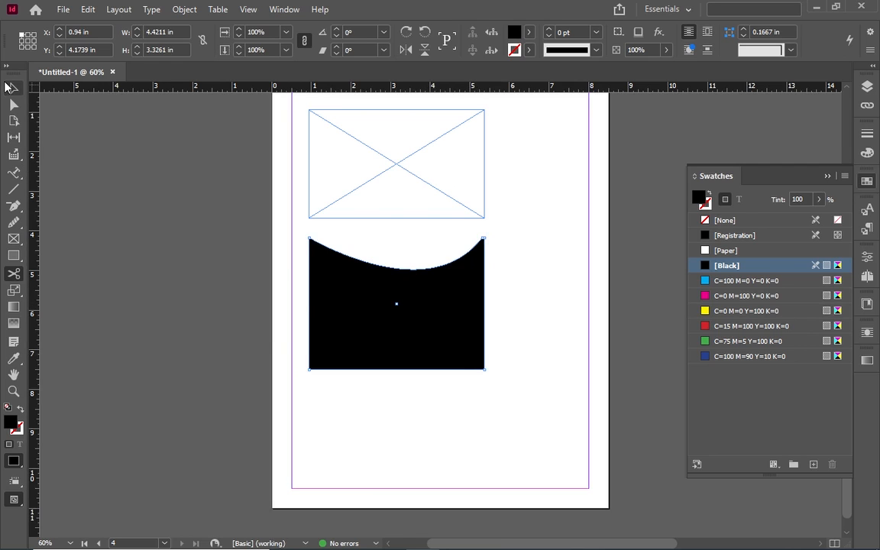
pyautogui.click(8, 87)
pyautogui.scroll(-1, 505, 350)
pyautogui.scroll(4, 506, 344)
pyautogui.scroll(-4, 506, 338)
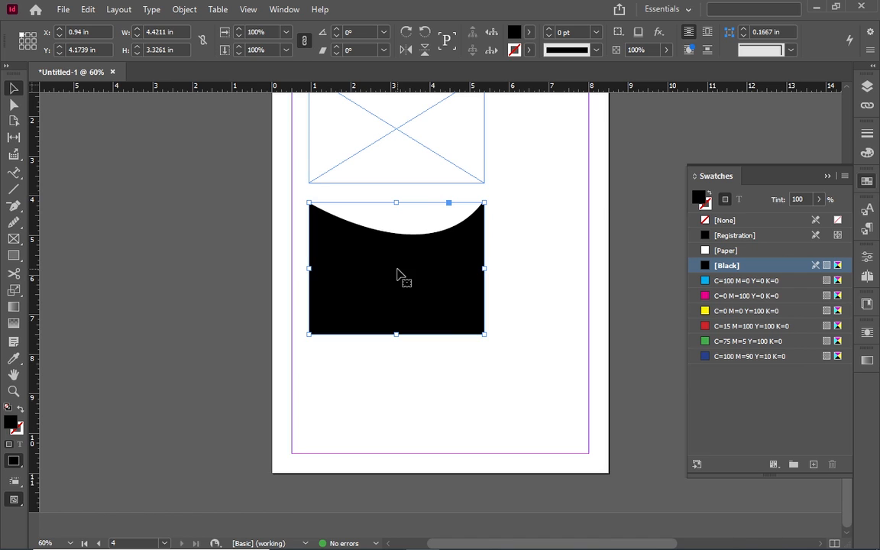
# - Delete the empty placeholder frame above the black curved shape
pyautogui.click(382, 118)
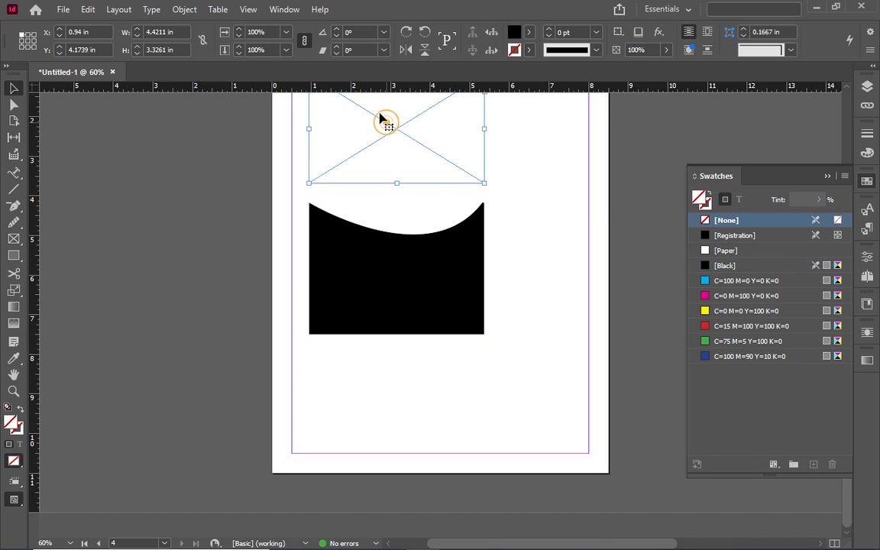
pyautogui.press('Delete')
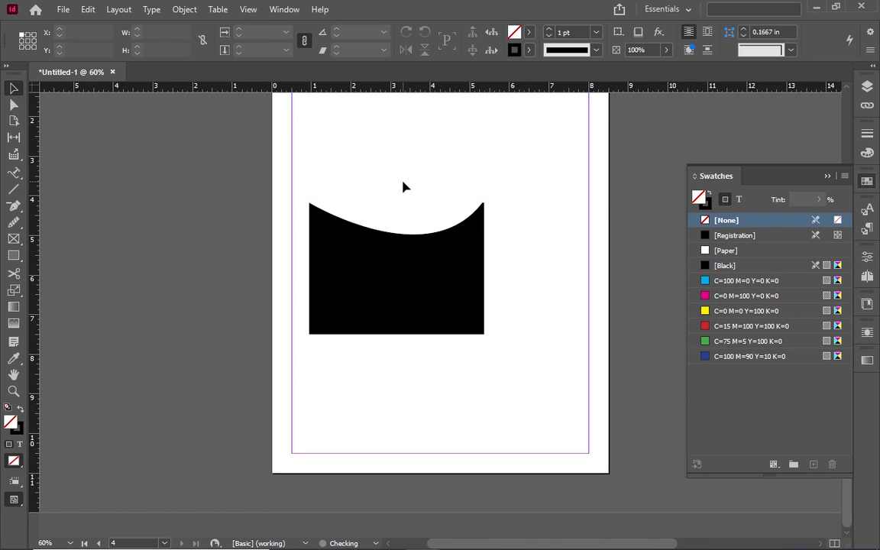
pyautogui.scroll(4, 379, 165)
pyautogui.scroll(-2, 385, 151)
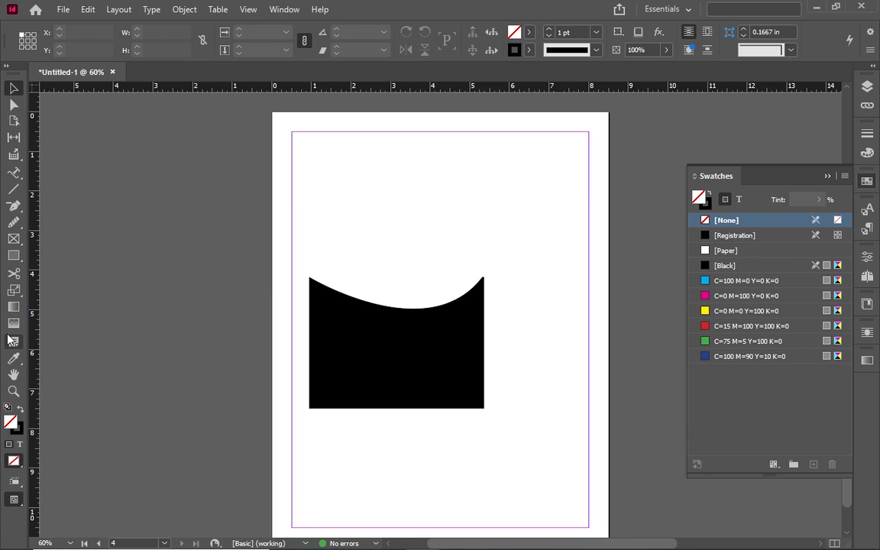
# - Try out the Ellipse tool with a few ovals above the black shape, removing each one
pyautogui.click(17, 263)
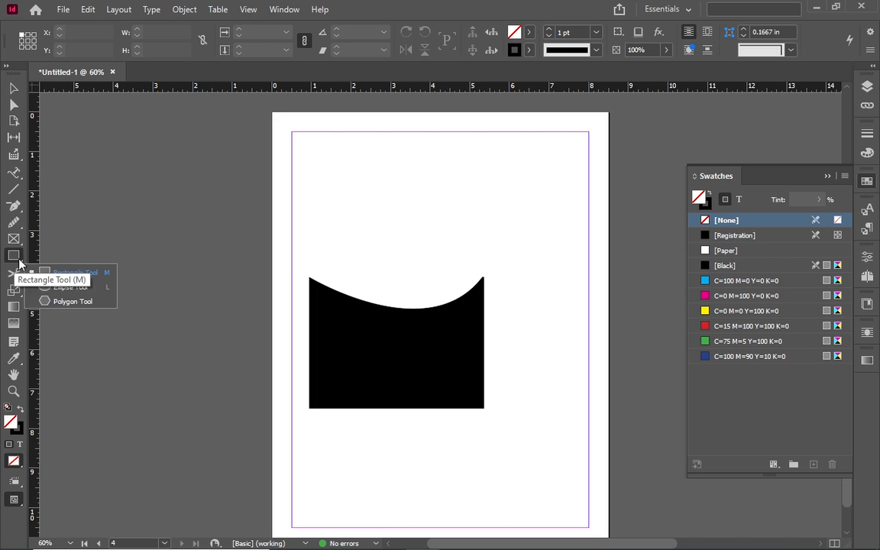
pyautogui.click(66, 291)
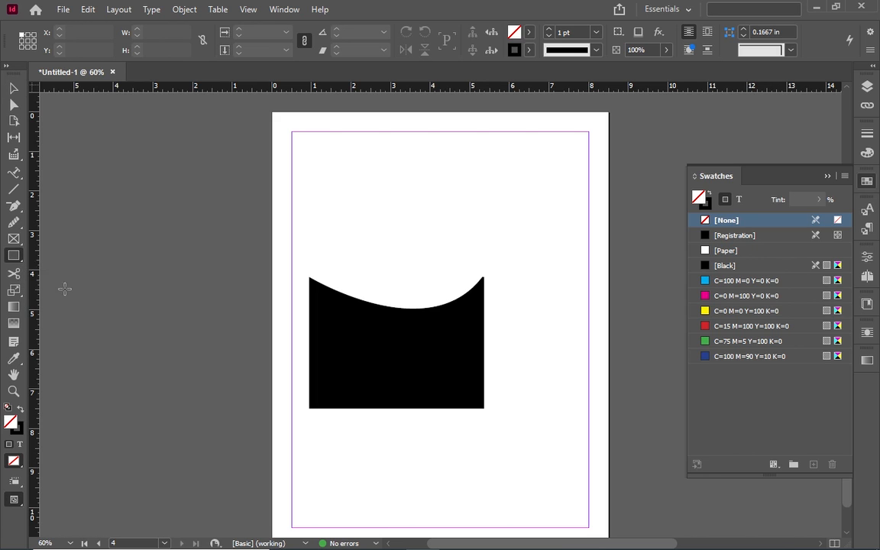
pyautogui.moveTo(363, 150); pyautogui.dragTo(482, 273)
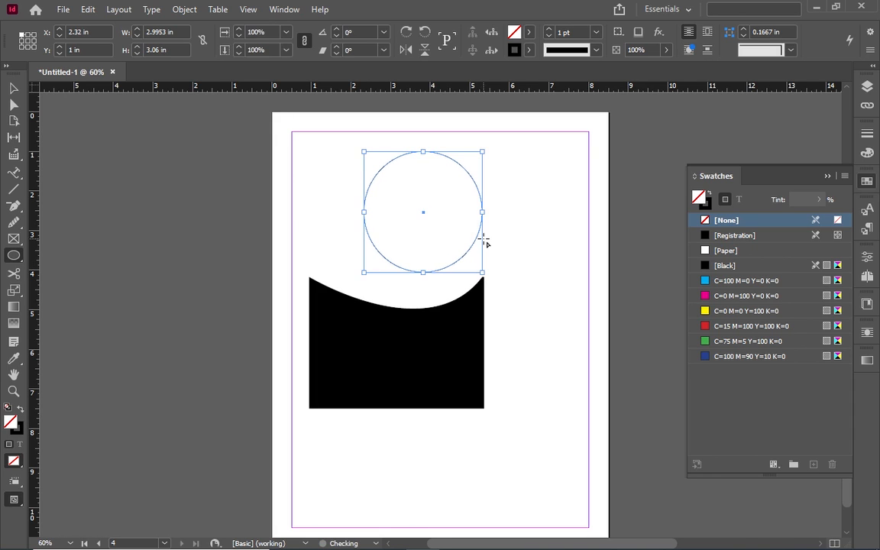
pyautogui.press('Delete')
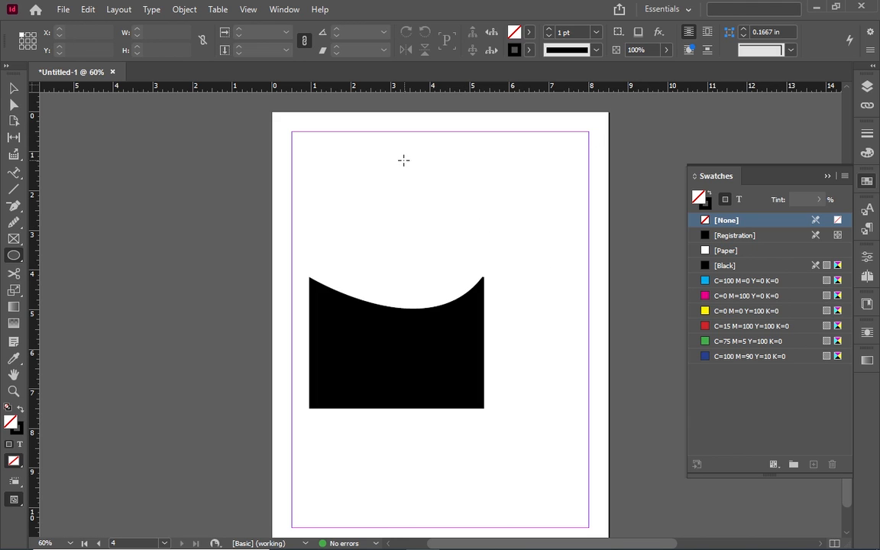
pyautogui.moveTo(391, 159); pyautogui.dragTo(535, 261)
pyautogui.press('Delete')
pyautogui.moveTo(432, 185); pyautogui.dragTo(491, 247)
pyautogui.hotkey('ctrl', 'z')
# - Draw a circle about 2.56 in across with the Ellipse tool and move it down to about X 2.875 in, Y 1.125 in
pyautogui.moveTo(440, 185)
pyautogui.mouseDown()
pyautogui.moveTo(497, 247)
pyautogui.moveTo(496, 238)
pyautogui.mouseUp()
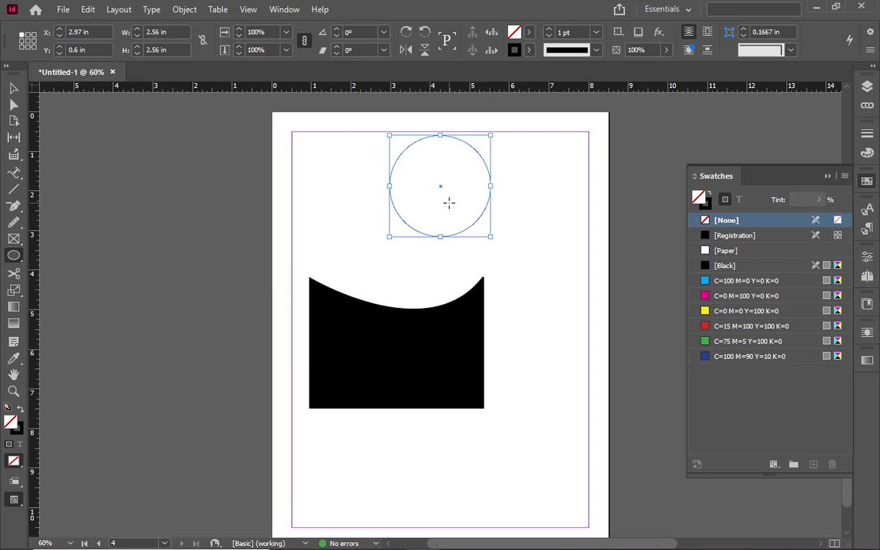
pyautogui.press('v')
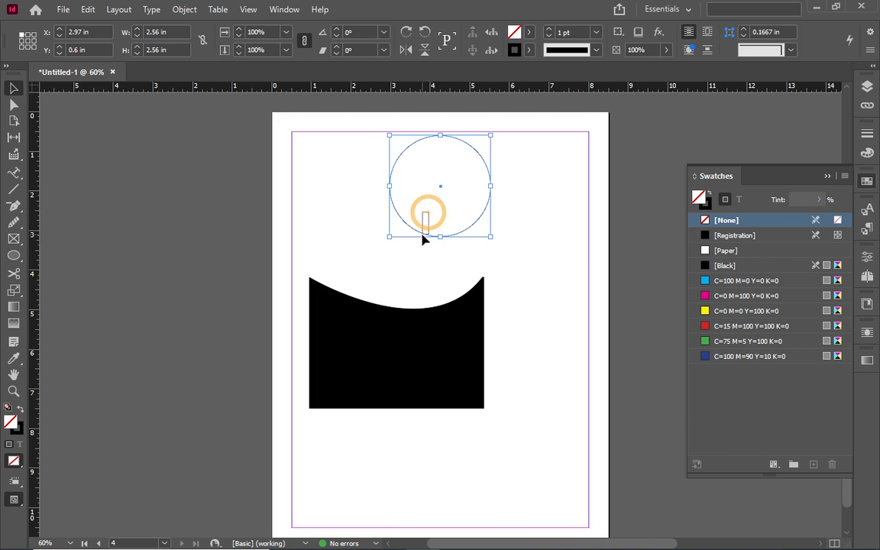
pyautogui.click(506, 132)
pyautogui.click(449, 140)
pyautogui.moveTo(449, 140); pyautogui.dragTo(445, 162)
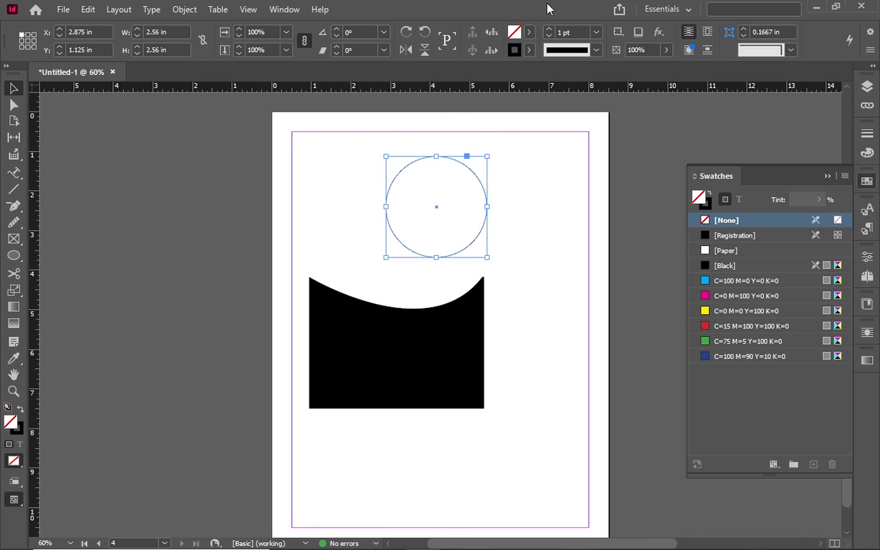
# - Set the circle's stroke weight to 12 pt
pyautogui.click(547, 32)
pyautogui.click(547, 32)
pyautogui.click(547, 32)
pyautogui.click(547, 32)
pyautogui.click(547, 32)
pyautogui.click(547, 32)
pyautogui.click(547, 32)
pyautogui.click(547, 32)
pyautogui.click(547, 33)
pyautogui.click(547, 33)
pyautogui.click(547, 32)
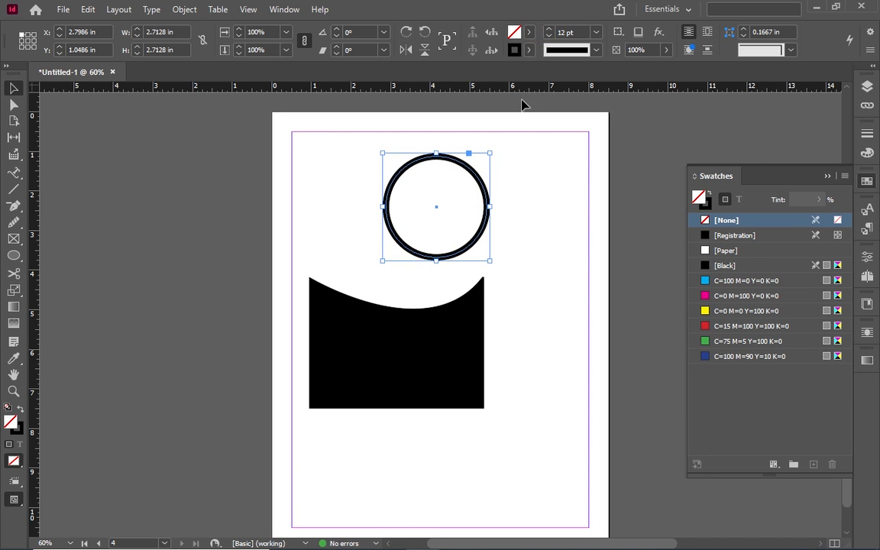
# - Increase the circle's stroke weight to 17 pt and deselect it
pyautogui.click(872, 135)
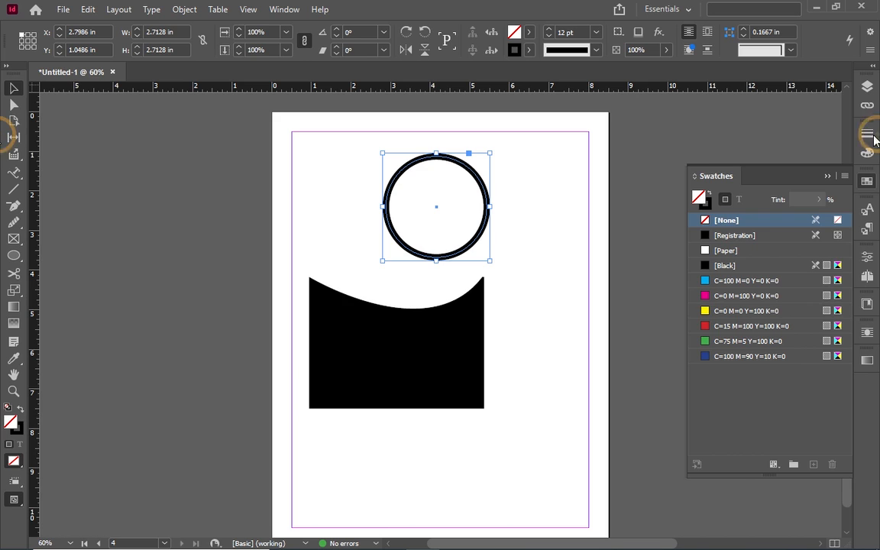
pyautogui.click(866, 134)
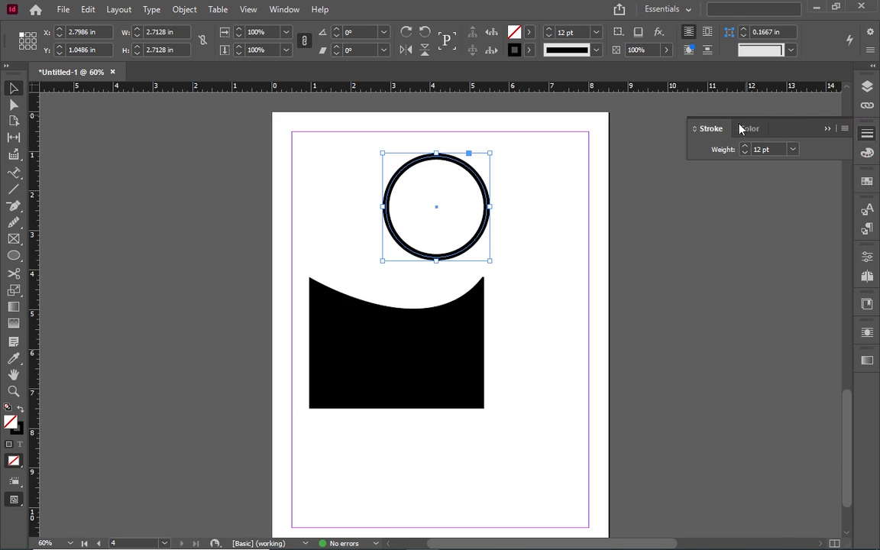
pyautogui.click(744, 149)
pyautogui.click(744, 149)
pyautogui.click(744, 149)
pyautogui.click(744, 149)
pyautogui.click(744, 149)
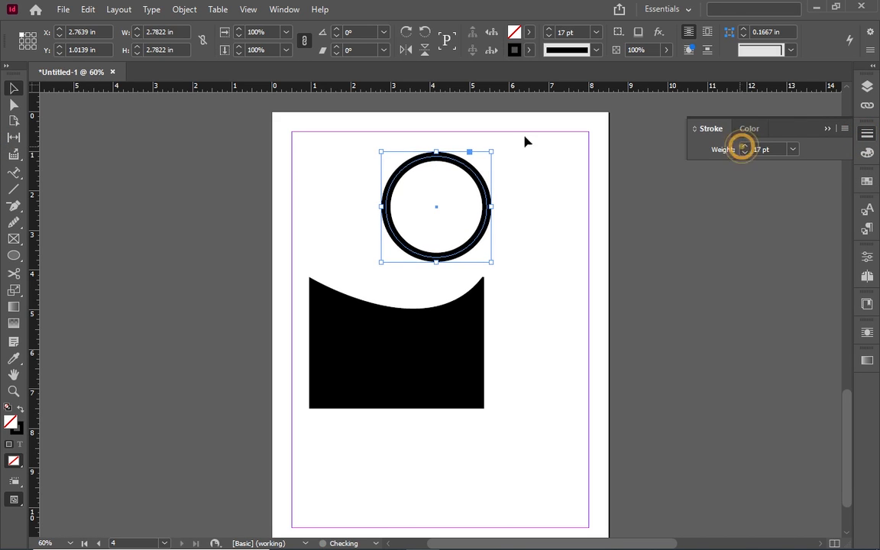
pyautogui.click(546, 193)
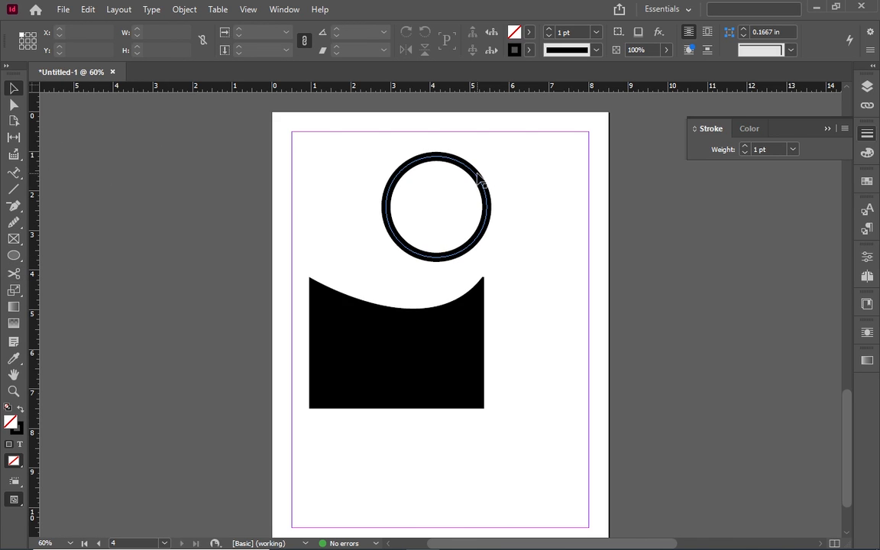
# - Cut the circle at its top anchor and upper-left side with the Scissors tool, then move the separated arc up and away
pyautogui.click(471, 173)
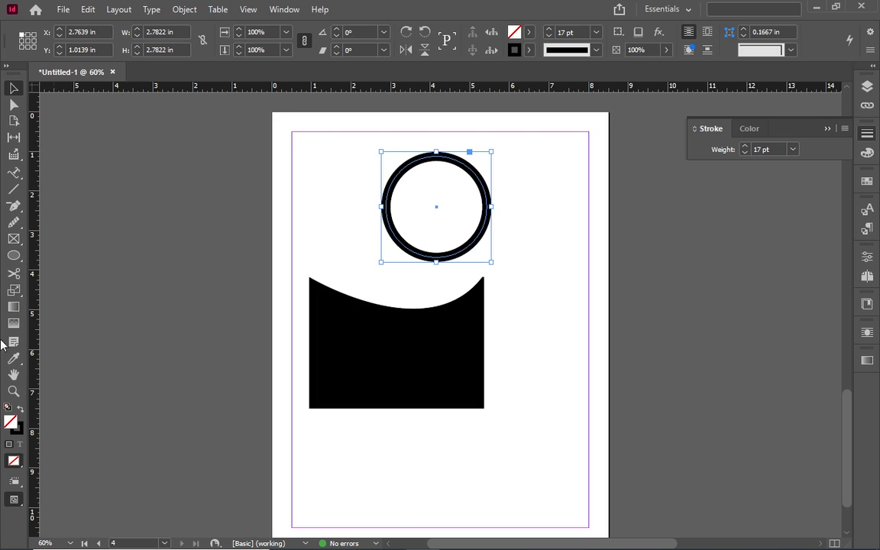
pyautogui.click(16, 274)
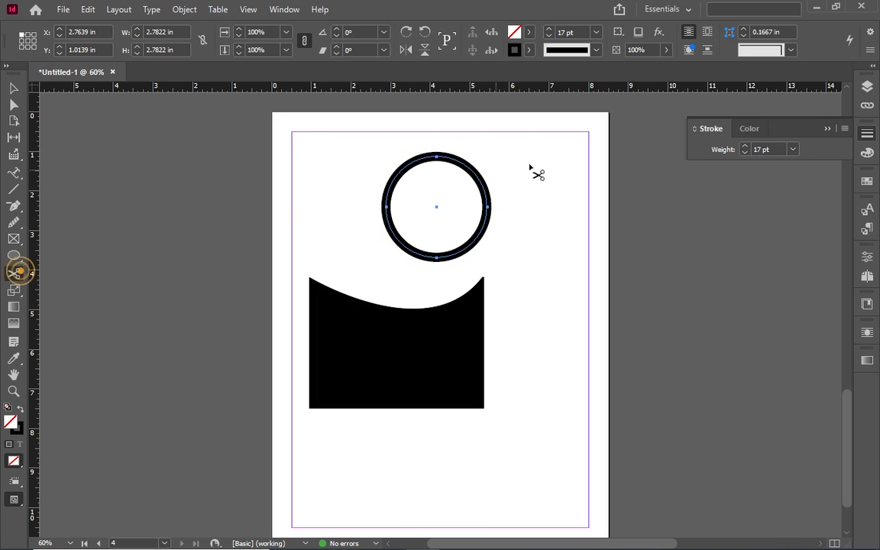
pyautogui.click(436, 157)
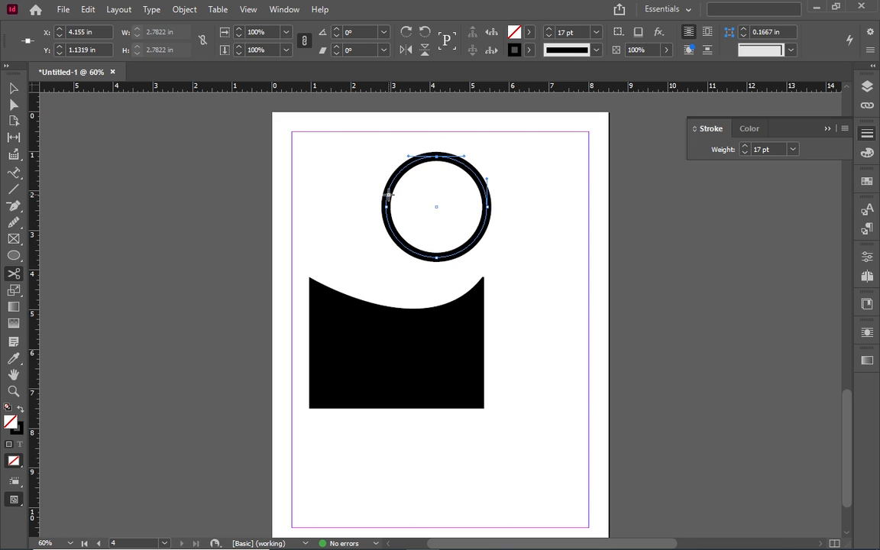
pyautogui.click(388, 195)
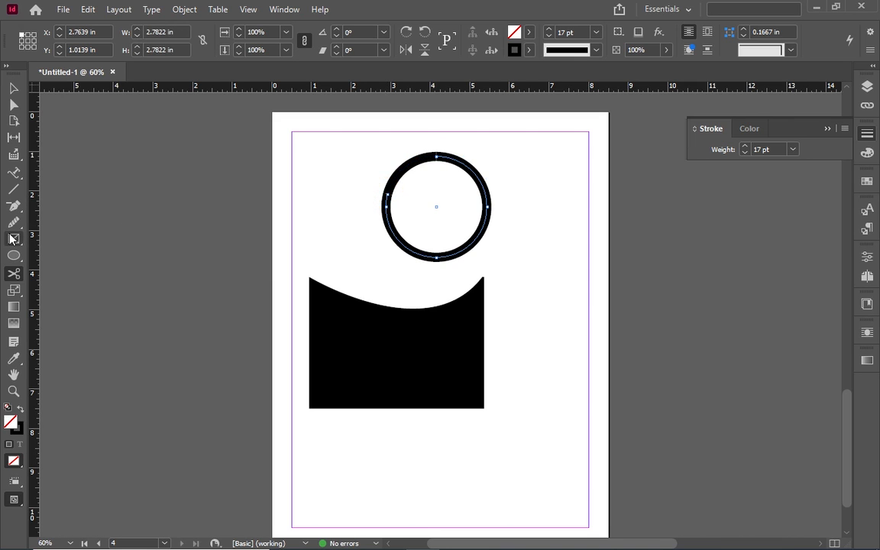
pyautogui.click(12, 89)
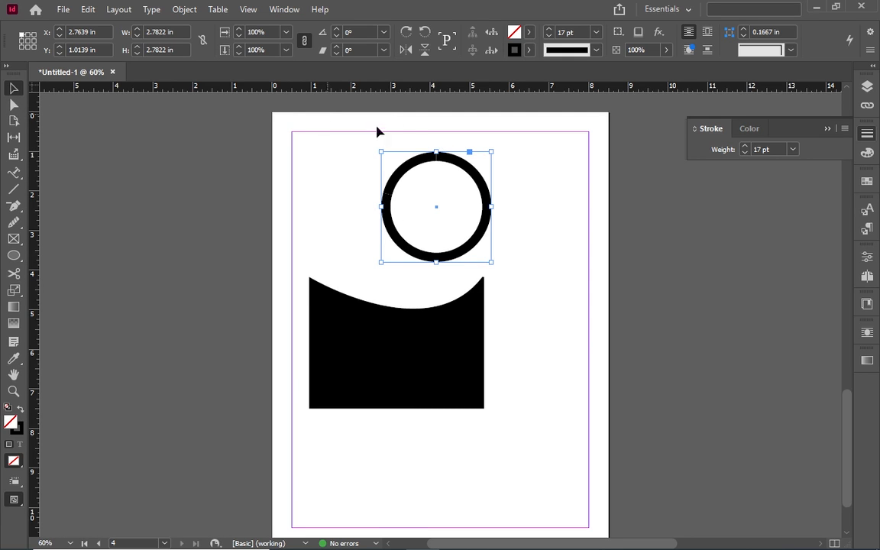
pyautogui.moveTo(403, 176); pyautogui.dragTo(365, 187)
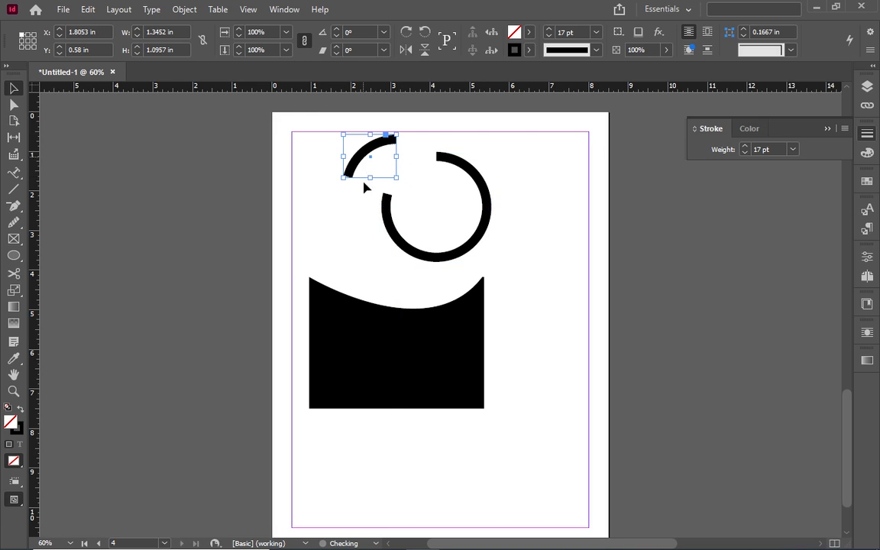
# - Resize the black curved shape with the Scale tool to about 4.09 in wide and 3.38 in high, using a reference point inside it
pyautogui.click(15, 291)
pyautogui.click(382, 337)
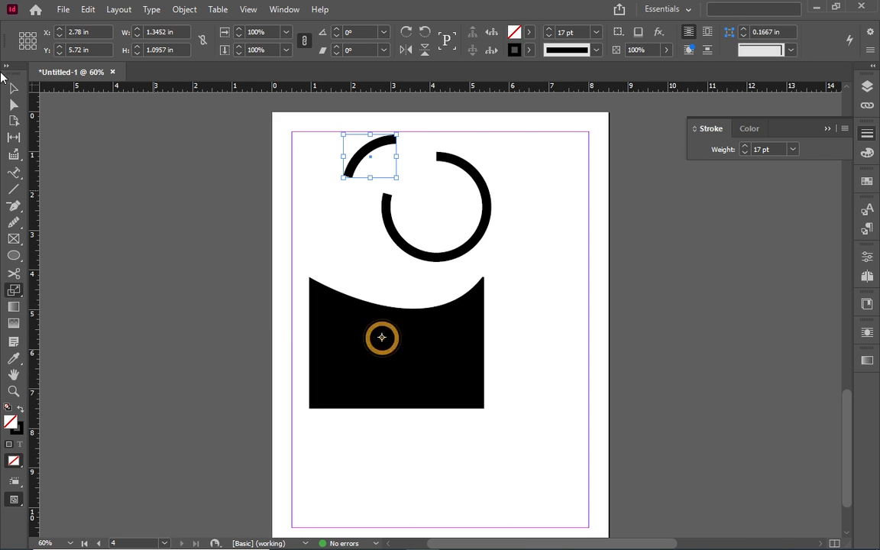
pyautogui.click(12, 88)
pyautogui.click(383, 334)
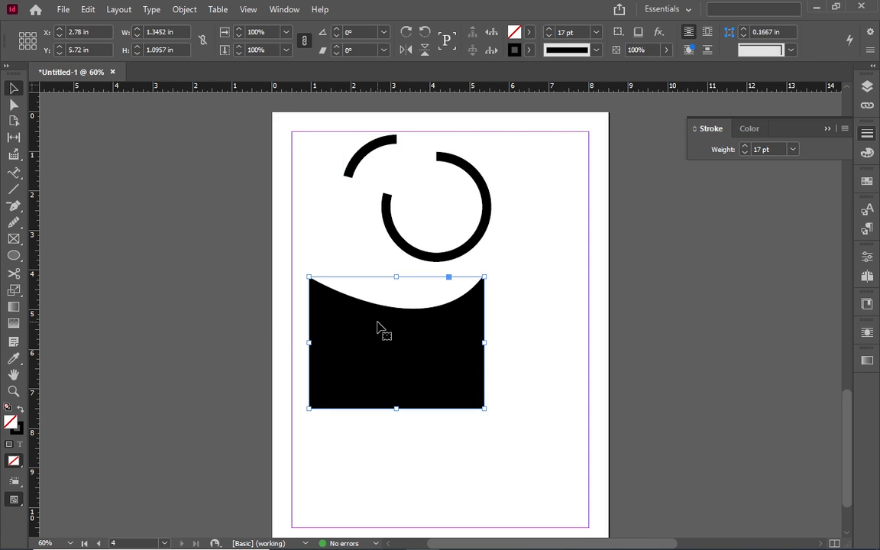
pyautogui.click(13, 293)
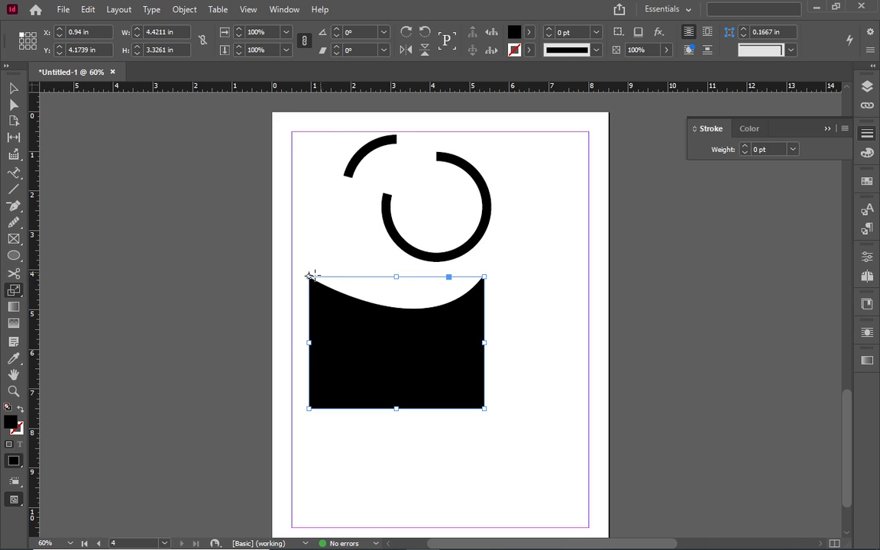
pyautogui.moveTo(308, 277); pyautogui.dragTo(351, 306)
pyautogui.moveTo(309, 277); pyautogui.dragTo(475, 278)
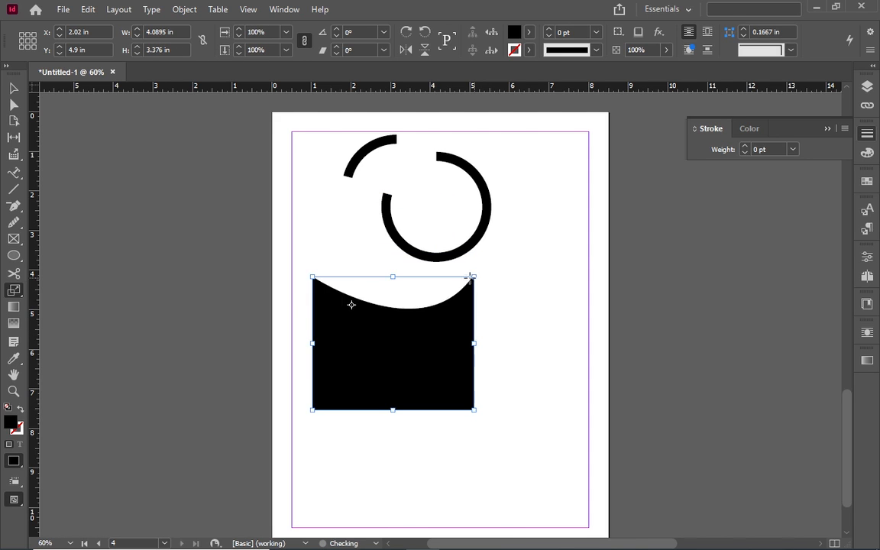
# - Shrink the black shape with the Free Transform tool and move it up over the separated arc
pyautogui.click(17, 293)
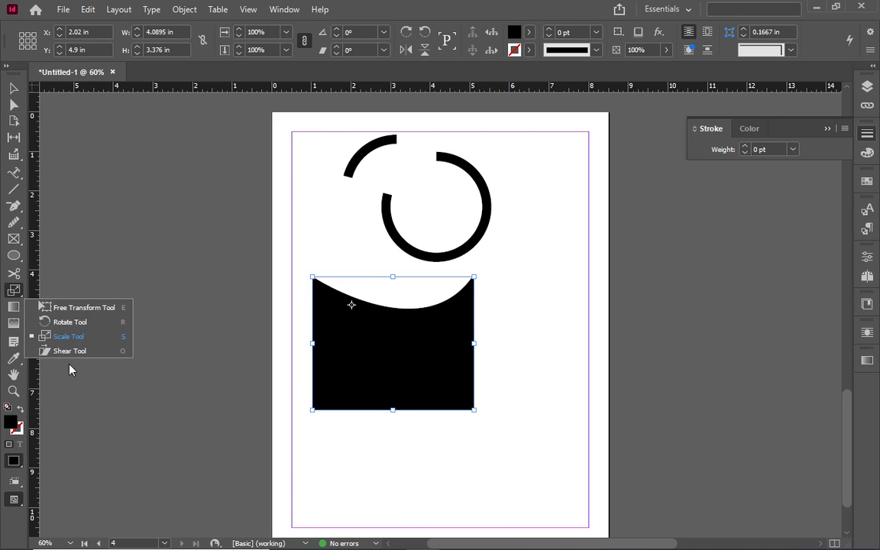
pyautogui.click(79, 308)
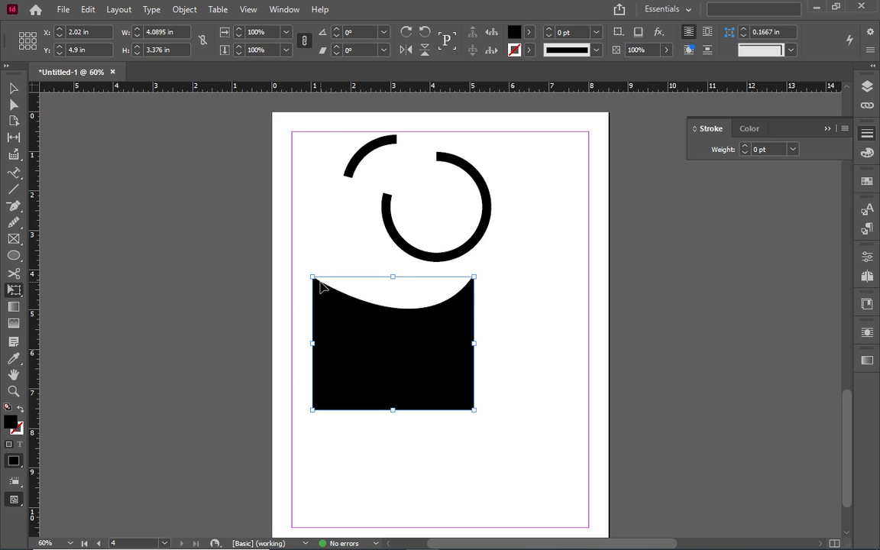
pyautogui.moveTo(312, 275); pyautogui.dragTo(344, 313)
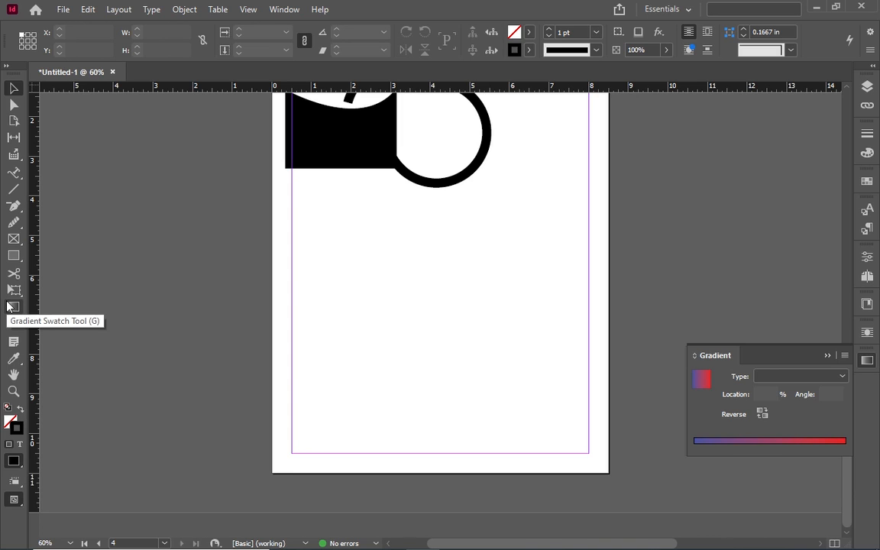
# - Draw a rectangle about 4.14 in wide and 3.88 in high on the page's lower half and set its stroke to None
pyautogui.click(10, 263)
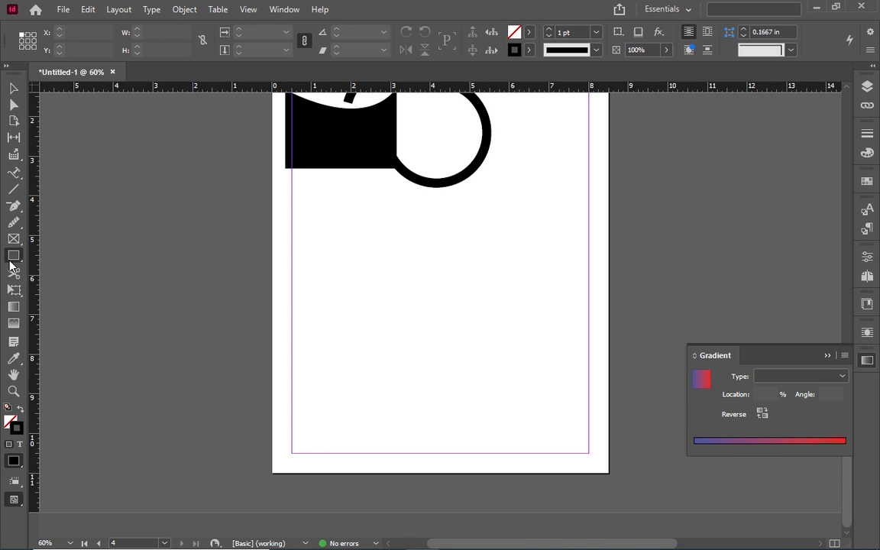
pyautogui.moveTo(361, 251); pyautogui.dragTo(524, 405)
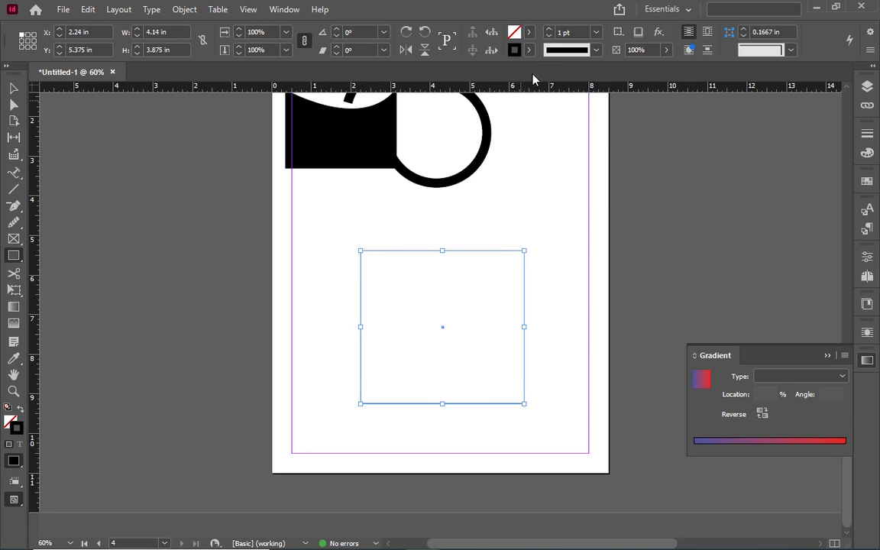
pyautogui.click(530, 50)
pyautogui.click(528, 51)
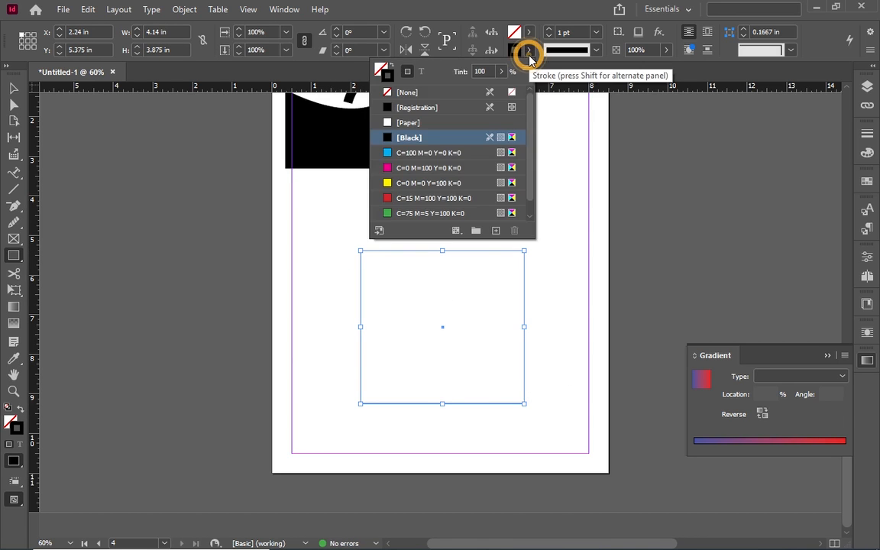
pyautogui.click(530, 51)
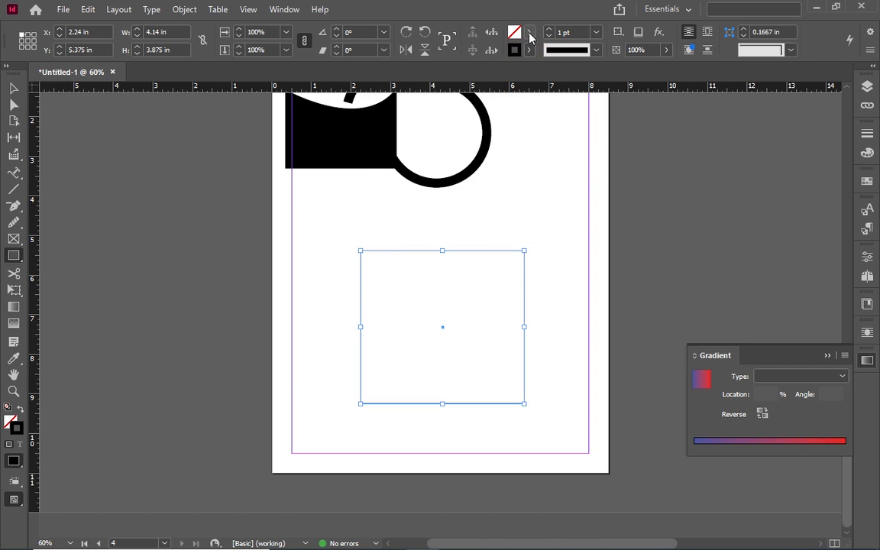
pyautogui.click(529, 49)
pyautogui.click(391, 92)
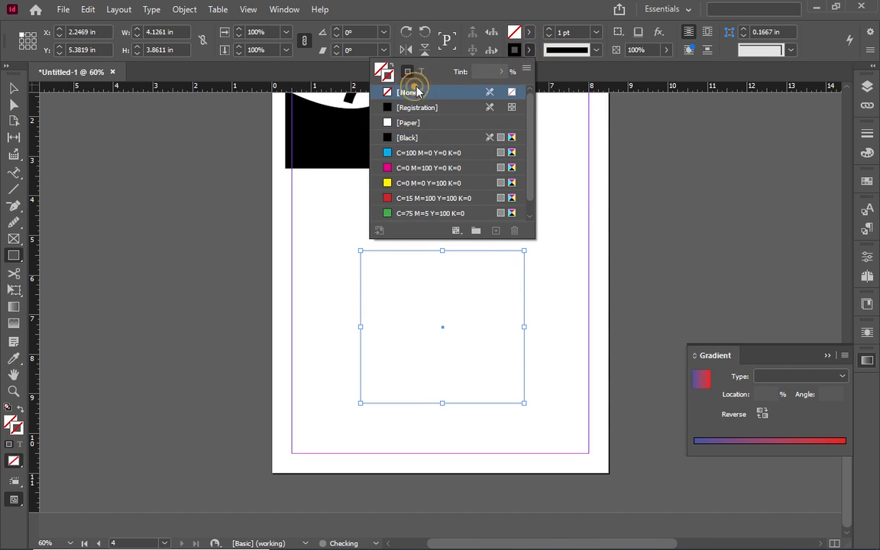
# - Fill the rectangle on the page's lower half with a very dark brown chosen in the Color Picker
pyautogui.click(516, 32)
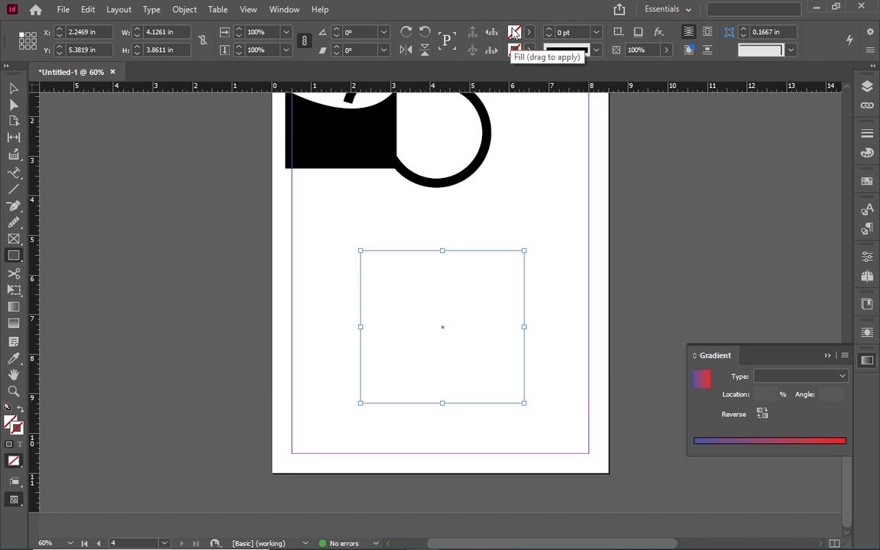
pyautogui.doubleClick(514, 32)
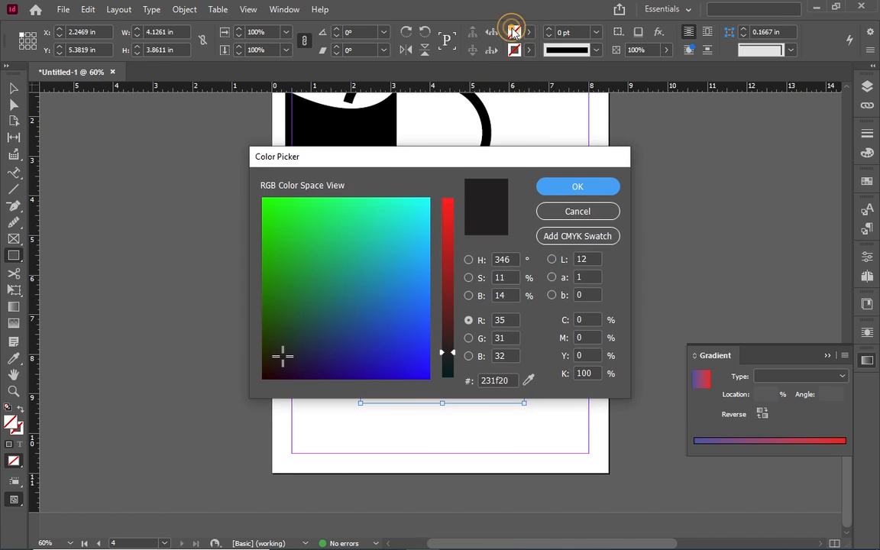
pyautogui.click(487, 211)
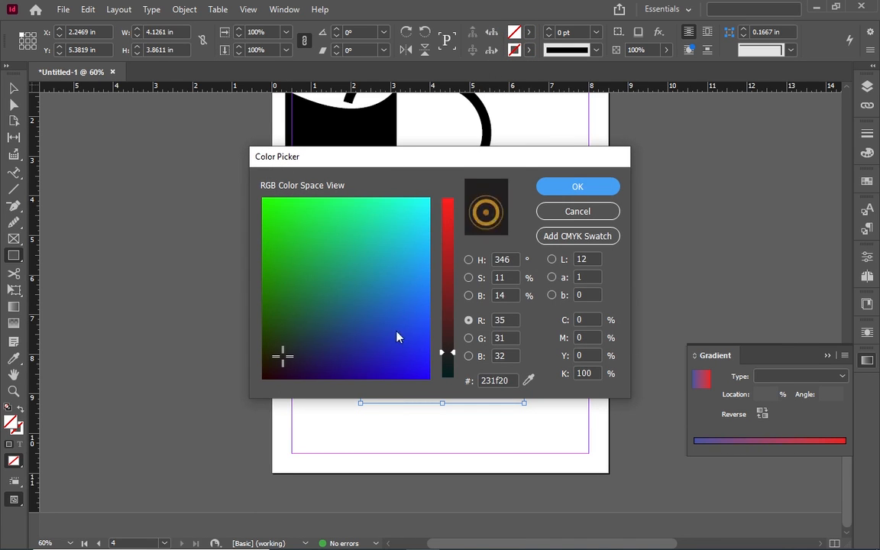
pyautogui.moveTo(351, 336); pyautogui.dragTo(240, 375)
pyautogui.click(576, 183)
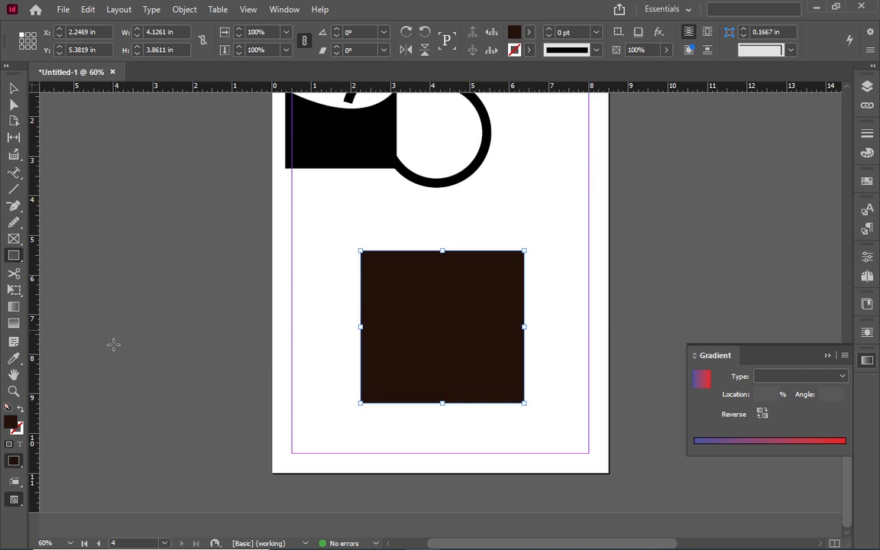
pyautogui.click(826, 357)
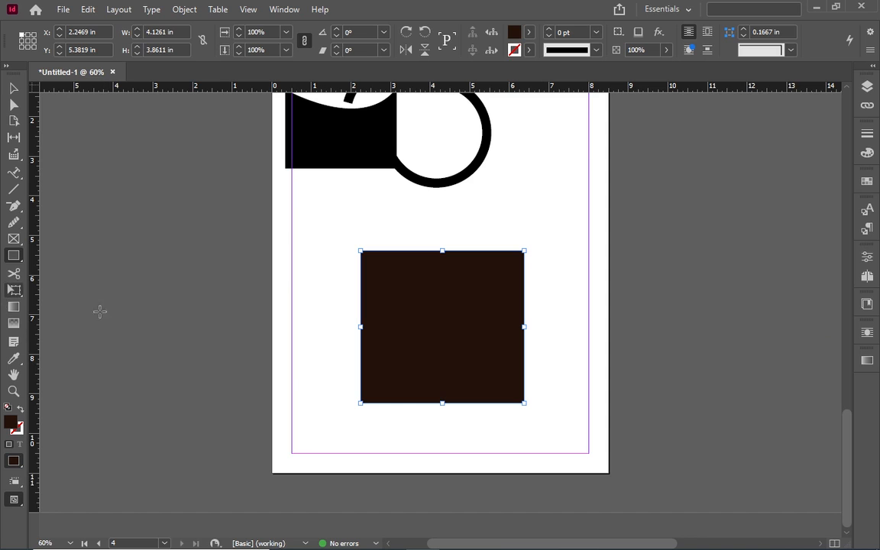
# - Apply a blue-to-red gradient diagonally across the rectangle with the Gradient Swatch tool, and undo it
pyautogui.click(13, 90)
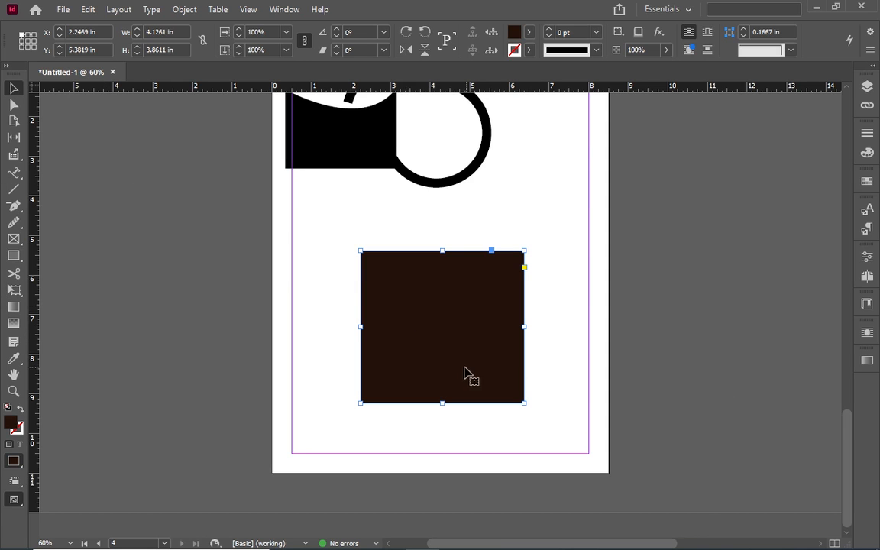
pyautogui.click(465, 338)
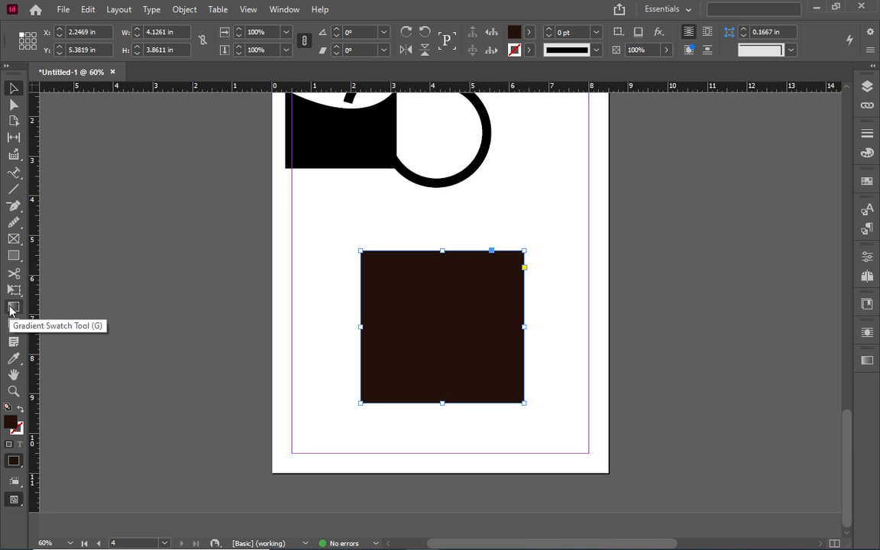
pyautogui.click(13, 307)
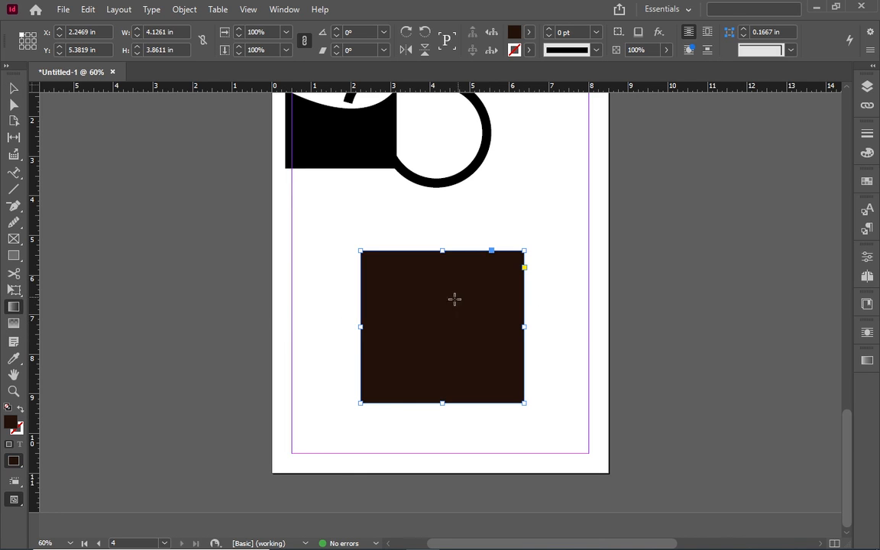
pyautogui.moveTo(454, 299); pyautogui.dragTo(334, 466)
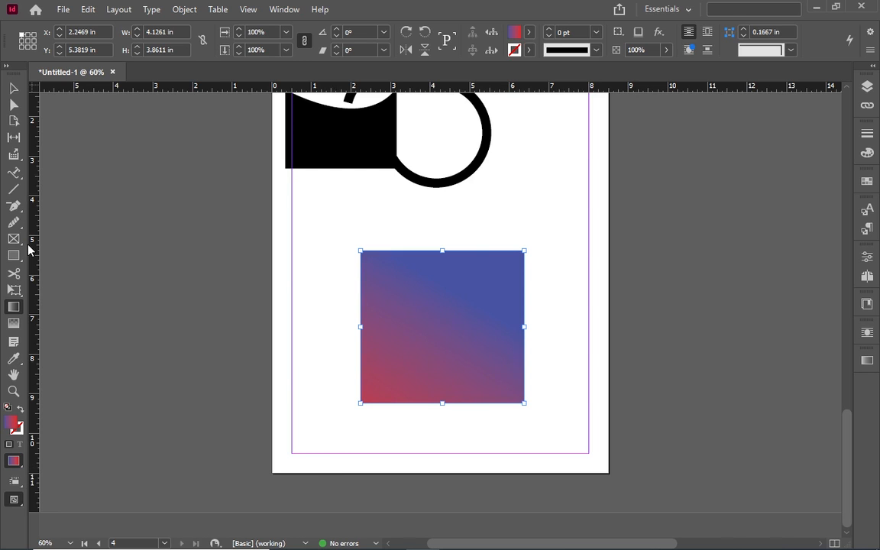
pyautogui.hotkey('ctrl', 'z')
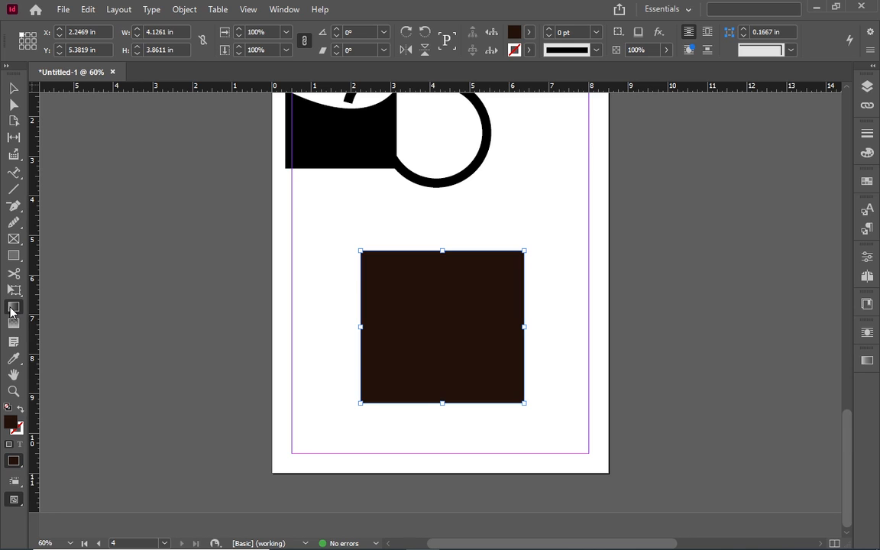
# - Apply a linear gradient fill to the rectangle and set its starting color stop to yellow #fff40d
pyautogui.doubleClick(12, 309)
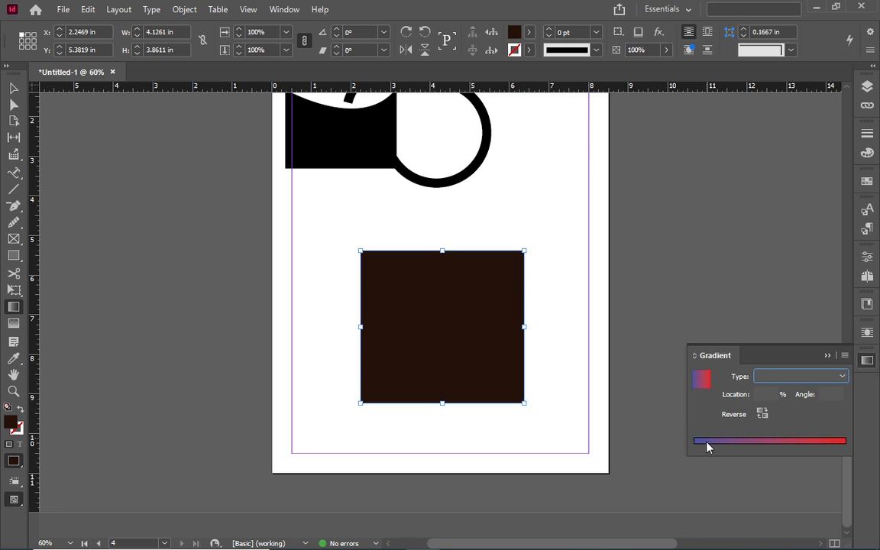
pyautogui.click(702, 381)
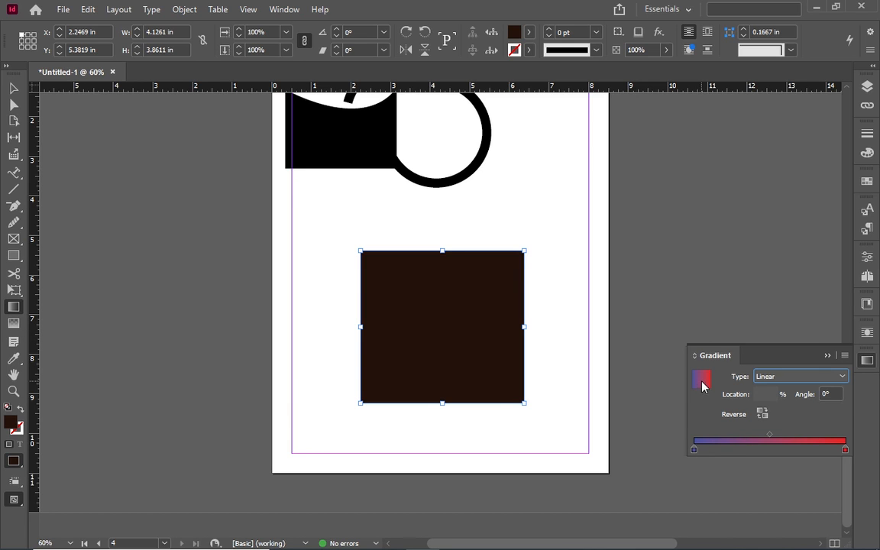
pyautogui.click(693, 450)
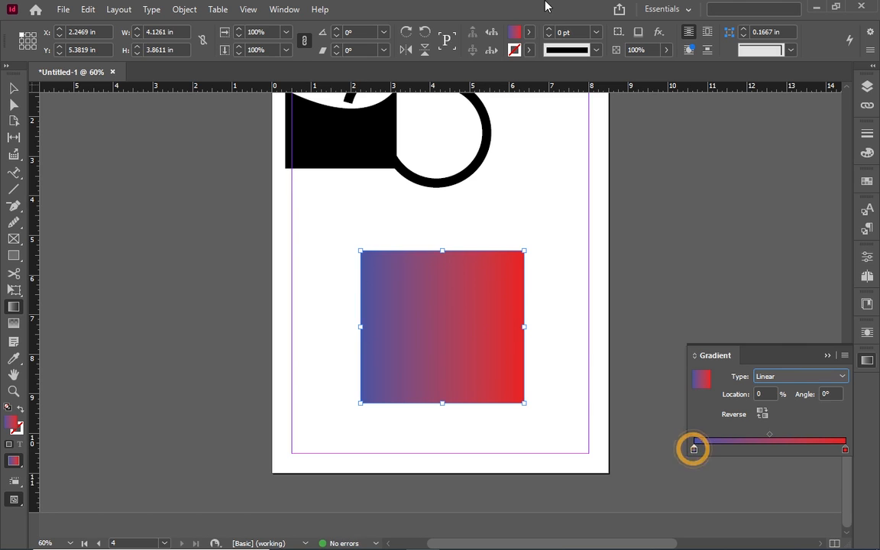
pyautogui.click(517, 32)
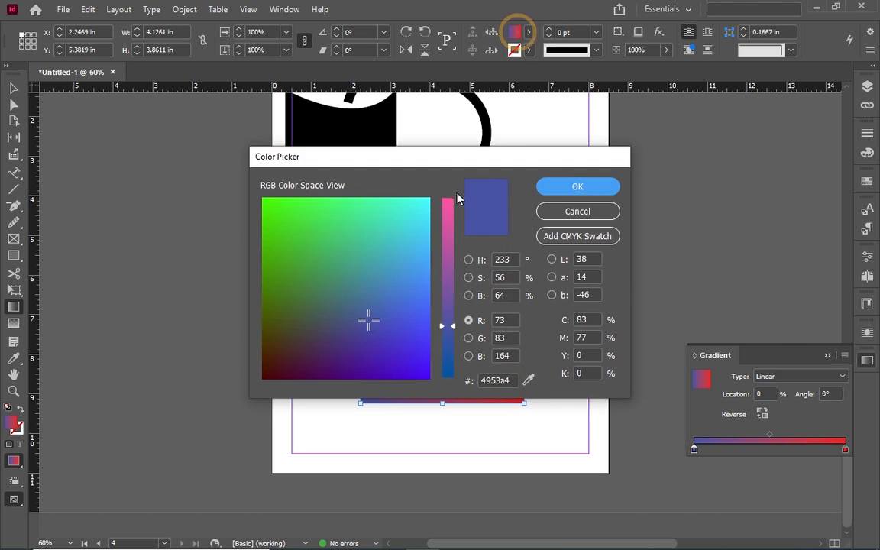
pyautogui.moveTo(295, 229); pyautogui.dragTo(271, 205)
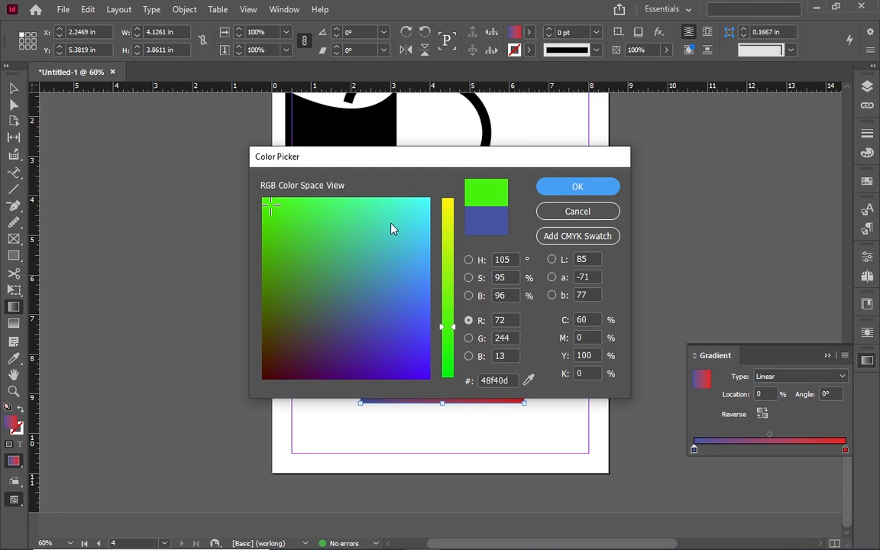
pyautogui.moveTo(449, 232); pyautogui.dragTo(448, 198)
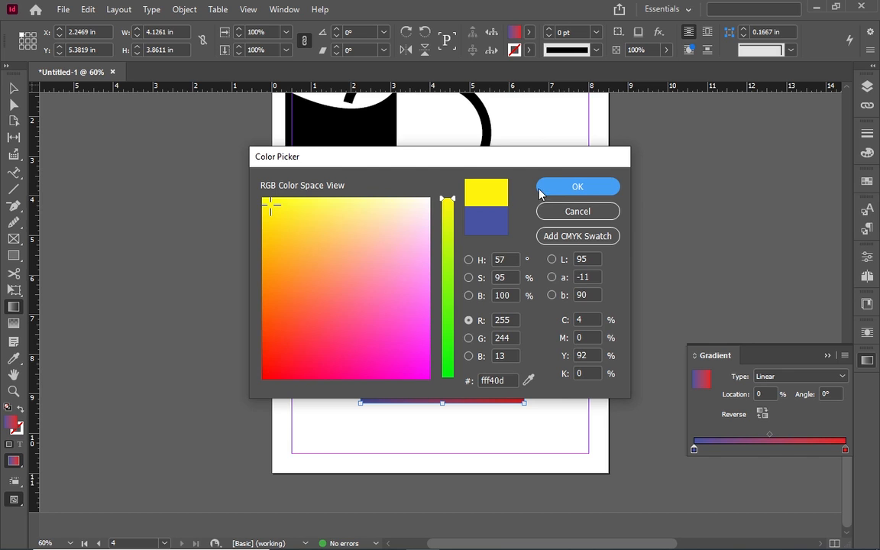
pyautogui.click(564, 188)
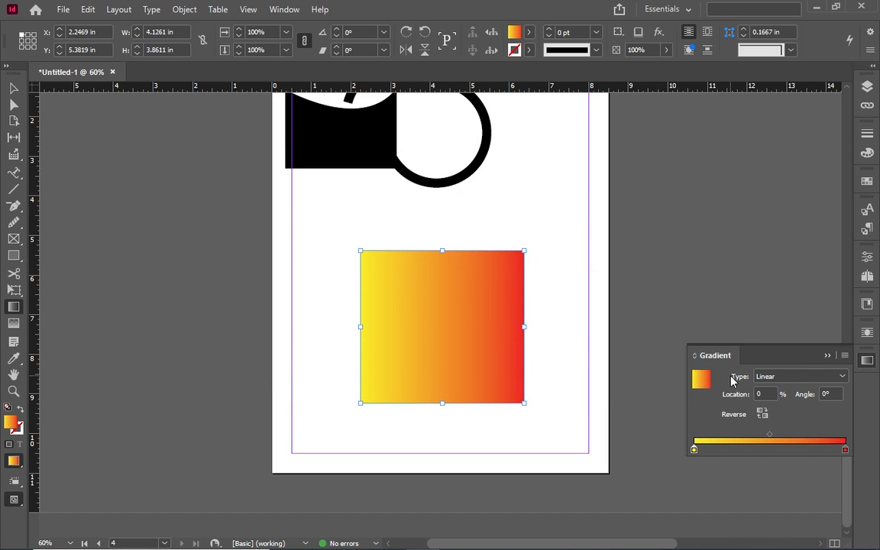
# - Change the color stop at location 100% of the rectangle's linear gradient to green
pyautogui.click(844, 451)
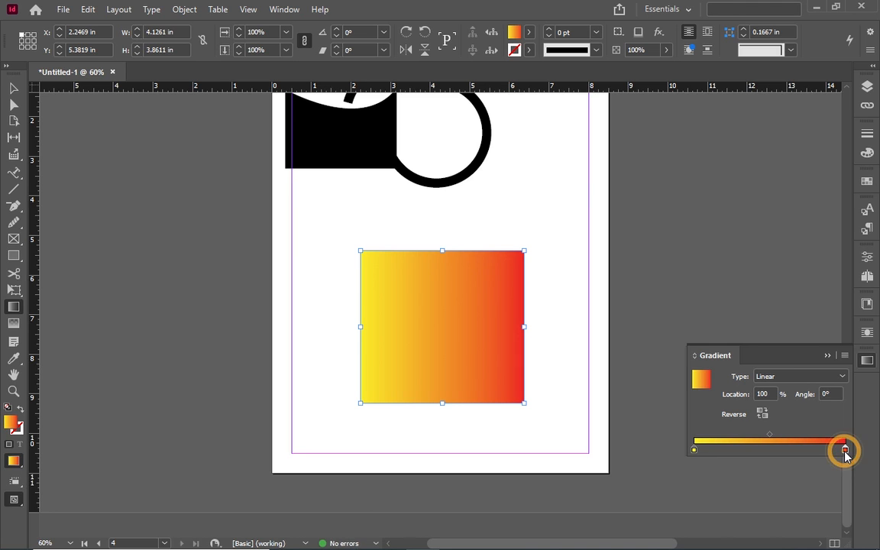
pyautogui.doubleClick(517, 31)
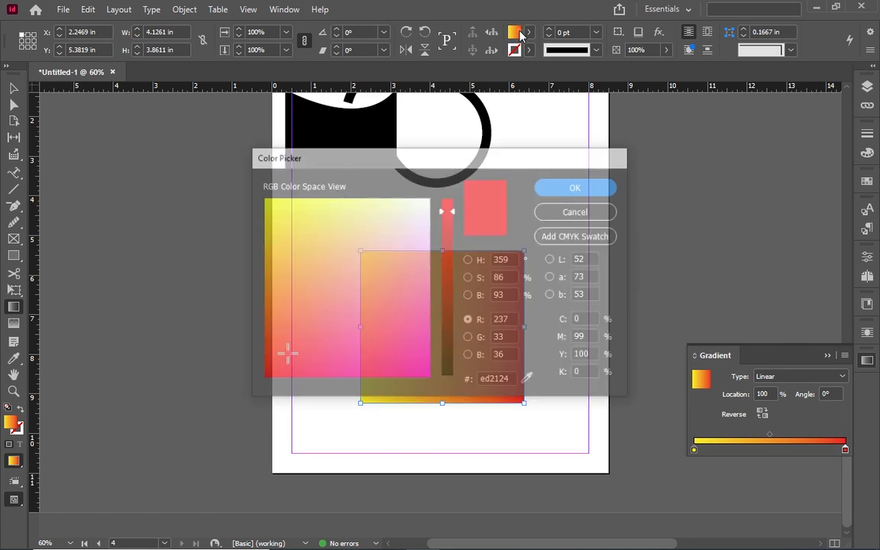
pyautogui.moveTo(329, 260); pyautogui.dragTo(269, 260)
pyautogui.moveTo(447, 281); pyautogui.dragTo(451, 372)
pyautogui.moveTo(291, 233); pyautogui.dragTo(263, 199)
pyautogui.click(564, 187)
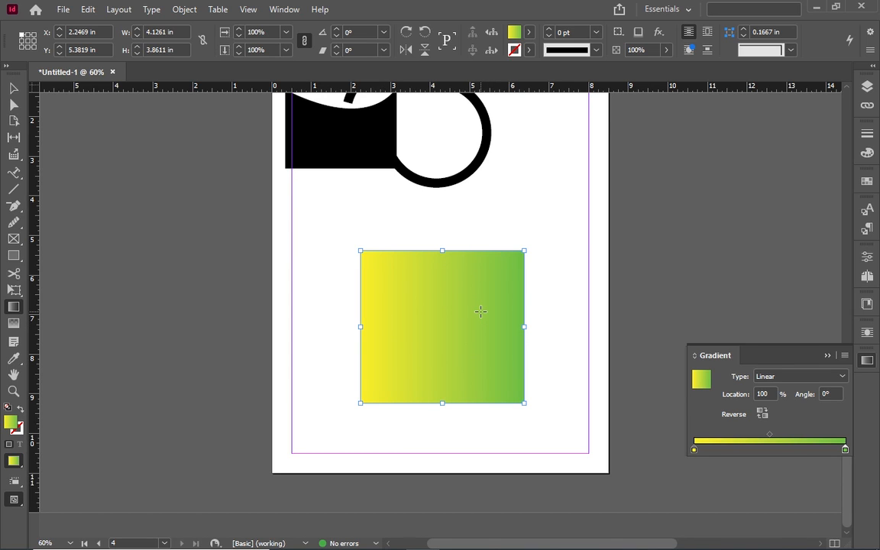
# - Set the gradient rectangle's stroke color to [Registration]
pyautogui.click(527, 50)
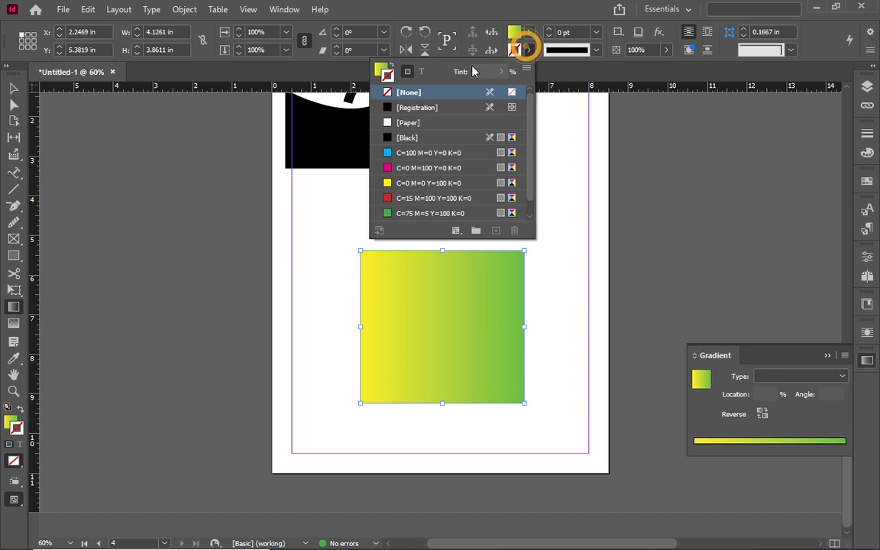
pyautogui.click(386, 111)
pyautogui.click(387, 111)
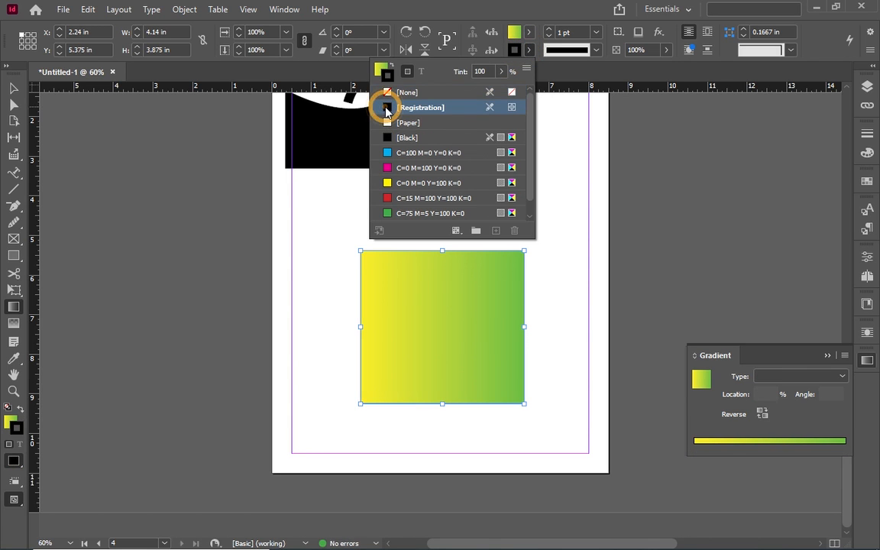
pyautogui.click(600, 57)
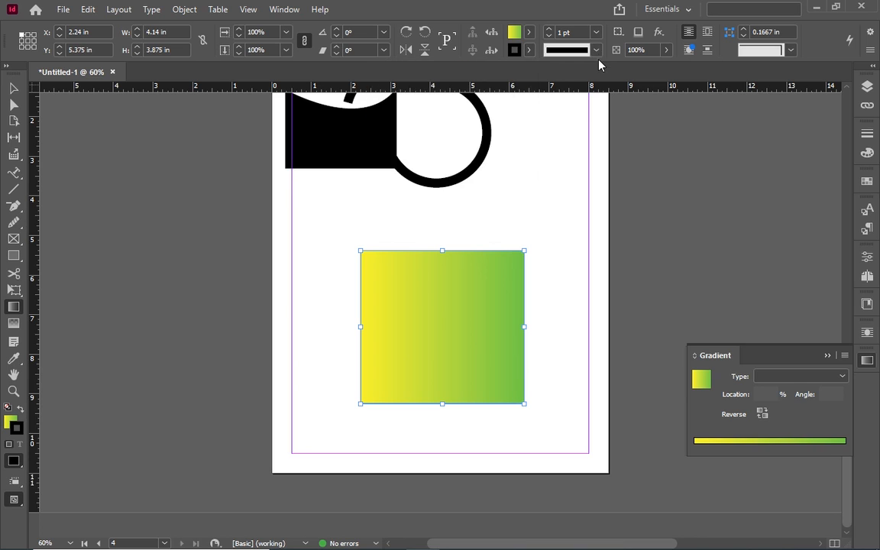
# - Move the gradient rectangle up the page to about X 2.18 in, Y 3.375 in
pyautogui.click(827, 355)
pyautogui.click(14, 89)
pyautogui.moveTo(413, 327); pyautogui.dragTo(410, 252)
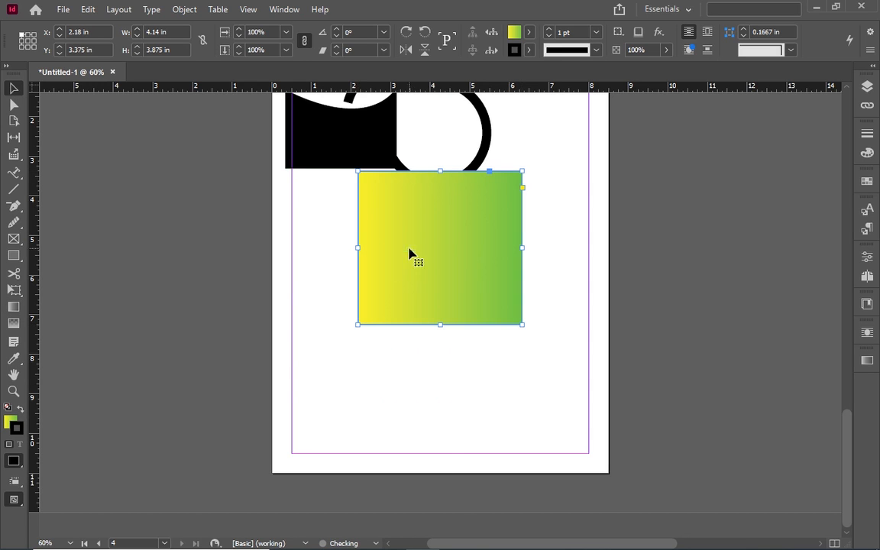
# - Apply the Gradient Feather tool to the football photo on page 2 in several directions, ending with a fade toward its top edge
pyautogui.click(12, 325)
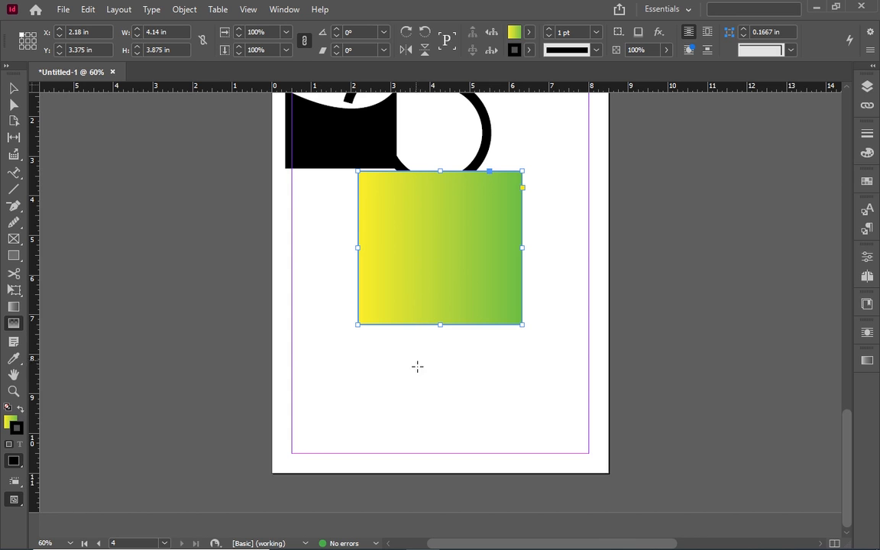
pyautogui.scroll(15, 443, 350)
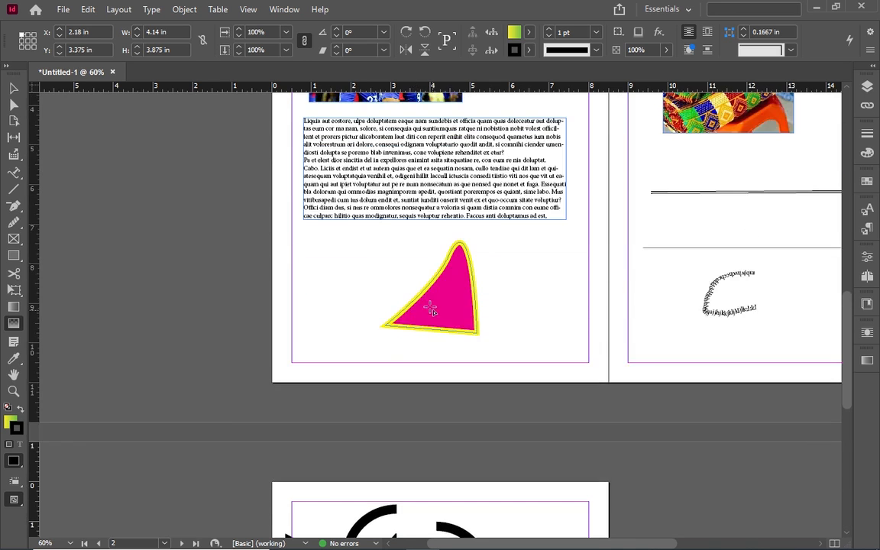
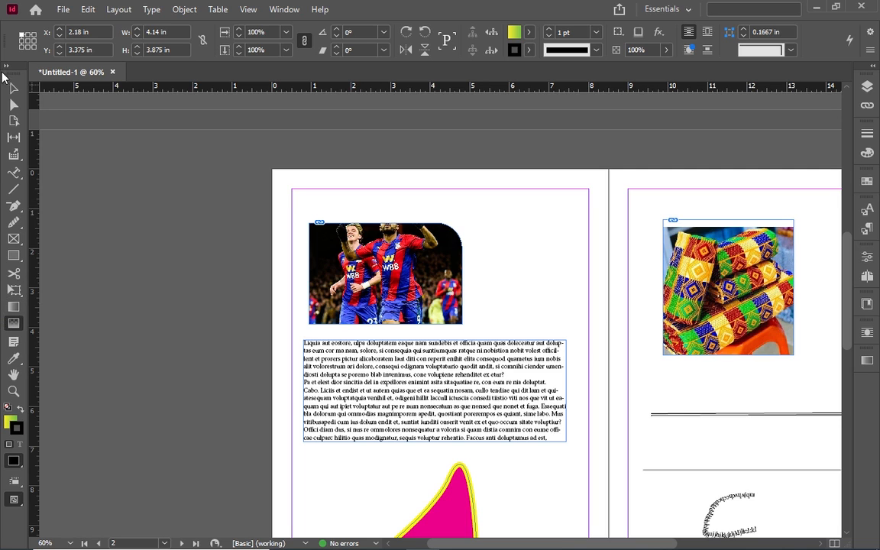
pyautogui.click(13, 91)
pyautogui.click(325, 228)
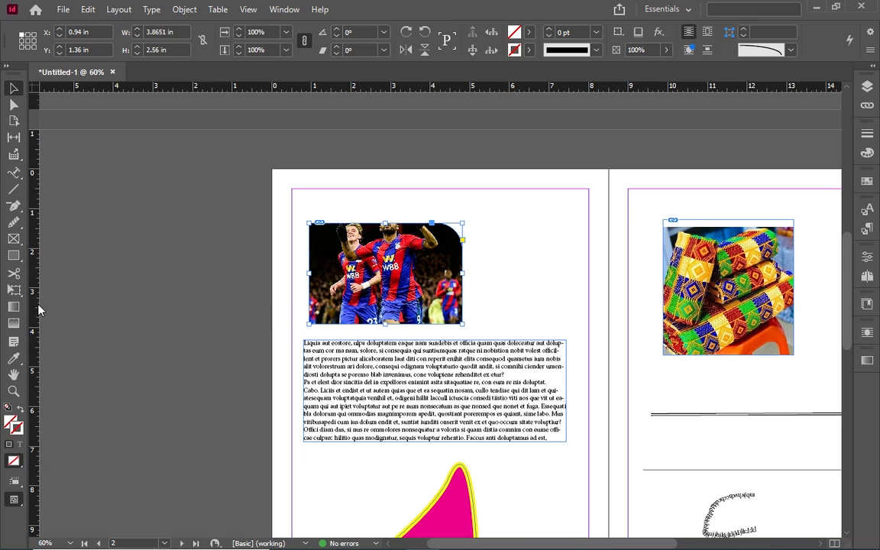
pyautogui.click(14, 323)
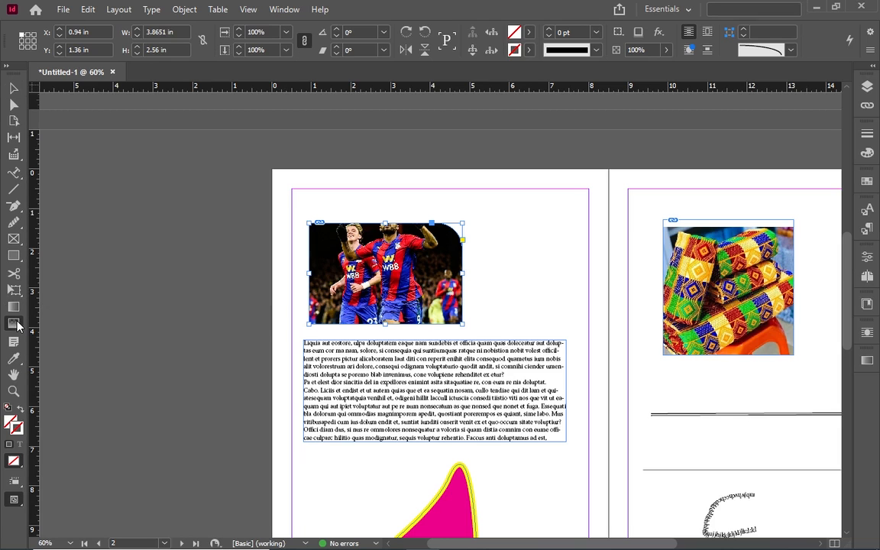
pyautogui.moveTo(308, 272); pyautogui.dragTo(521, 272)
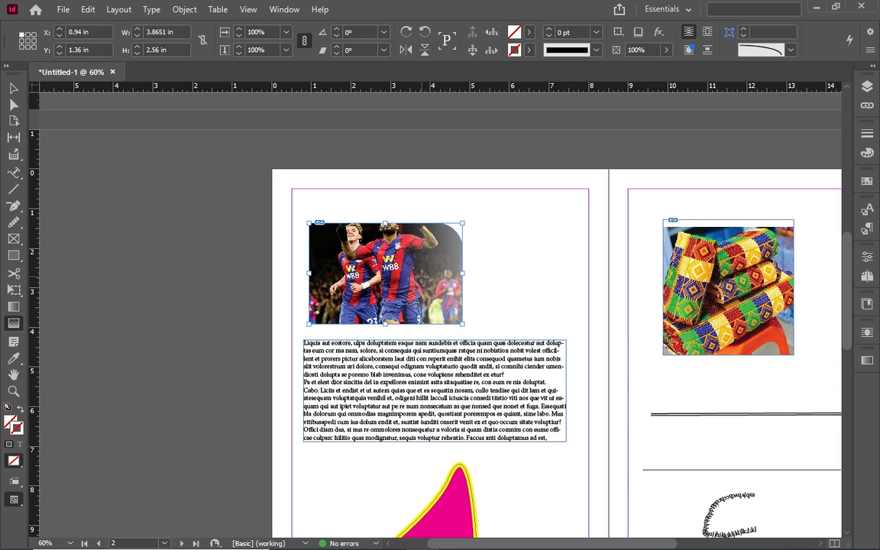
pyautogui.moveTo(361, 243); pyautogui.dragTo(525, 258)
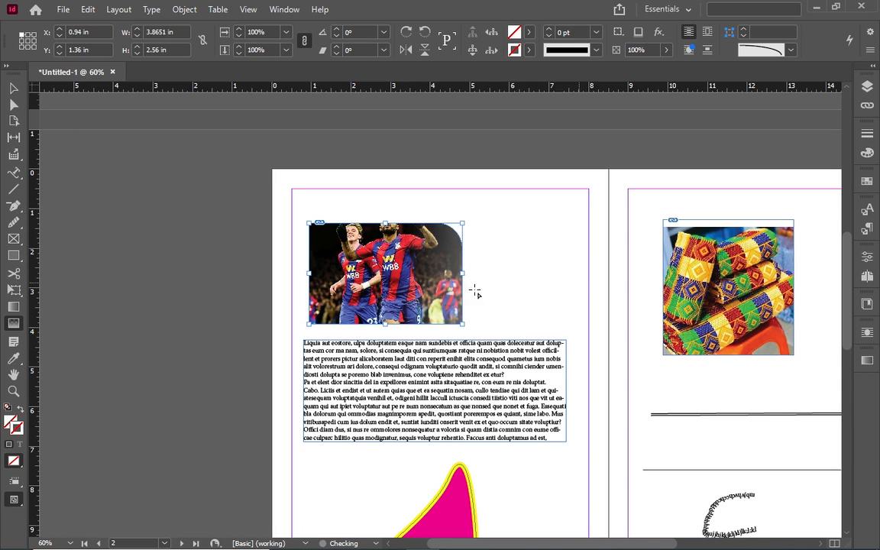
pyautogui.moveTo(392, 284); pyautogui.dragTo(544, 269)
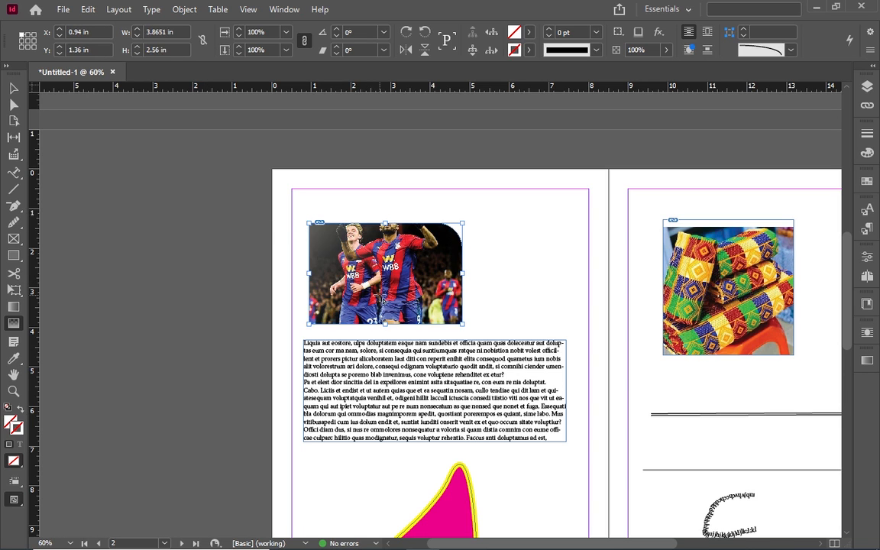
pyautogui.moveTo(341, 253); pyautogui.dragTo(409, 181)
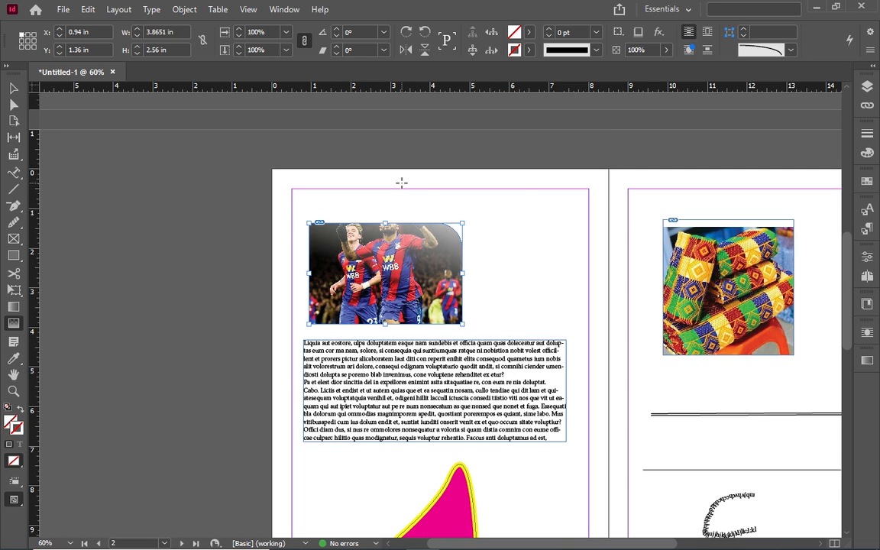
pyautogui.scroll(-4, 481, 241)
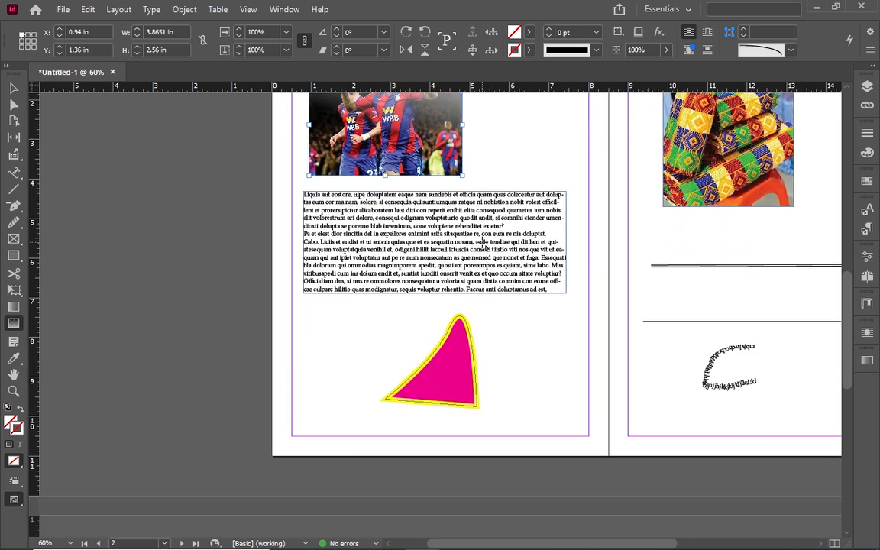
pyautogui.scroll(3, 482, 243)
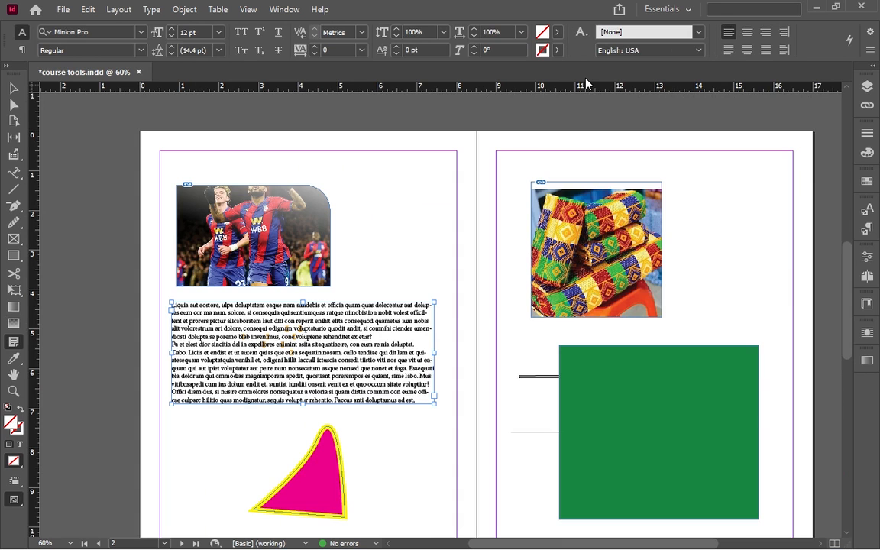
# - Insert a note reading "research" into the body text on page 2 and reopen it to check its content
pyautogui.click(354, 363)
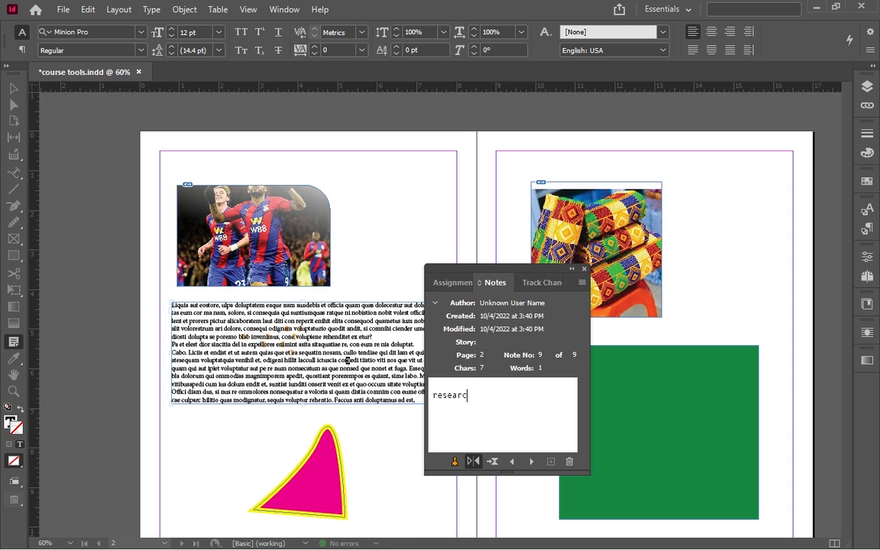
pyautogui.click(585, 269)
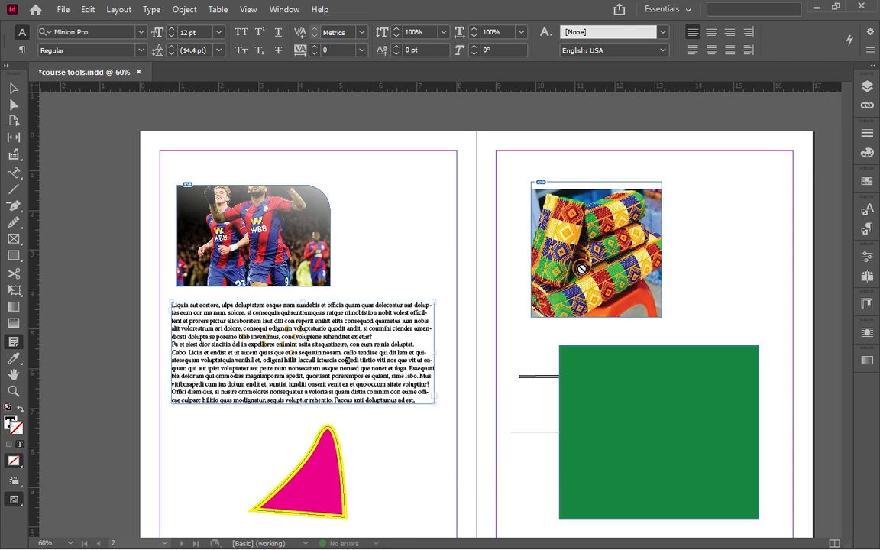
pyautogui.click(9, 346)
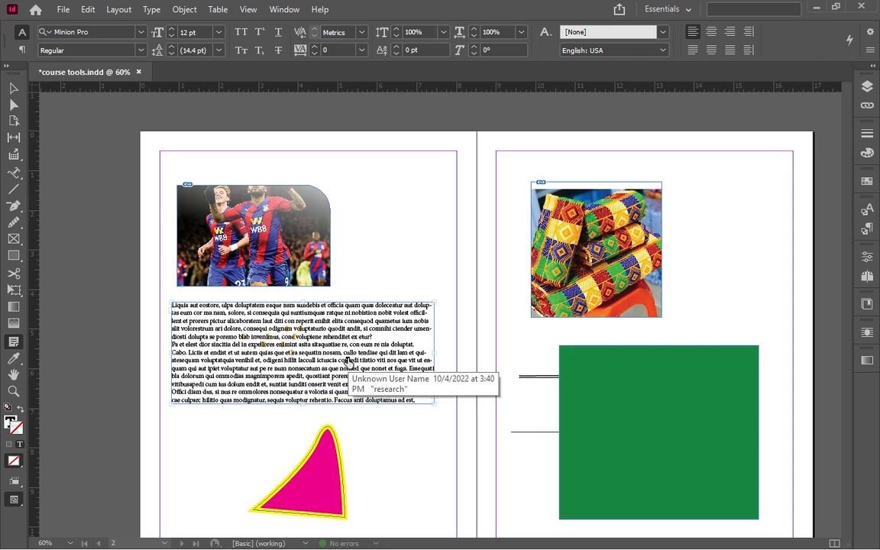
pyautogui.doubleClick(349, 360)
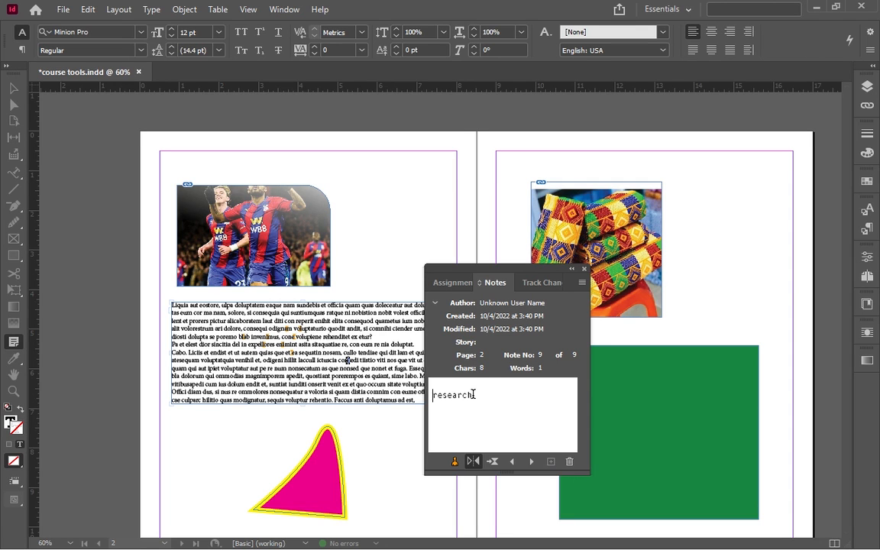
pyautogui.click(585, 268)
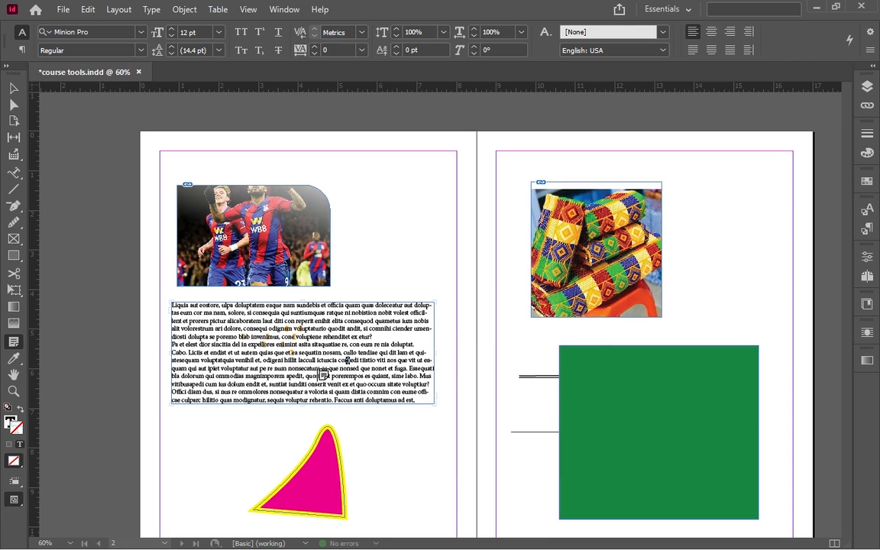
# - Insert a second note reading "resesrsr" one line lower in the body text and reopen it to review its content
pyautogui.click(347, 359)
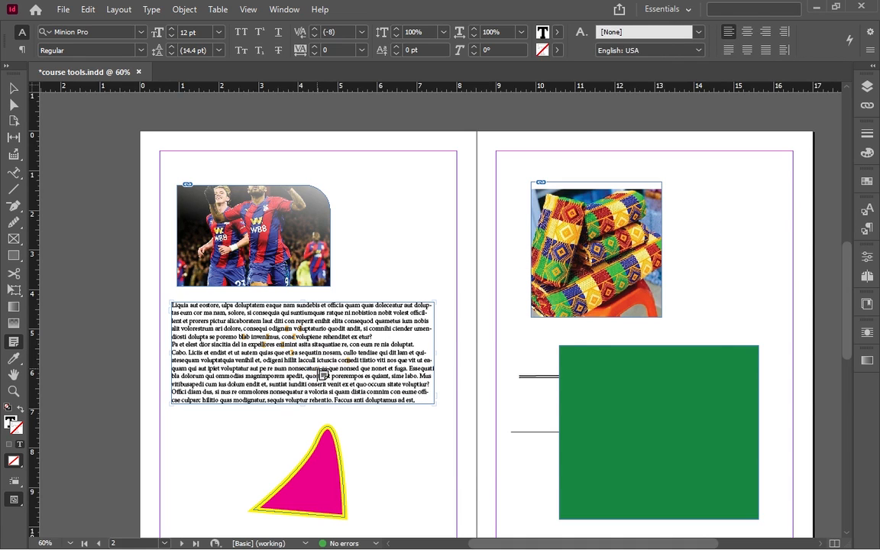
pyautogui.click(323, 376)
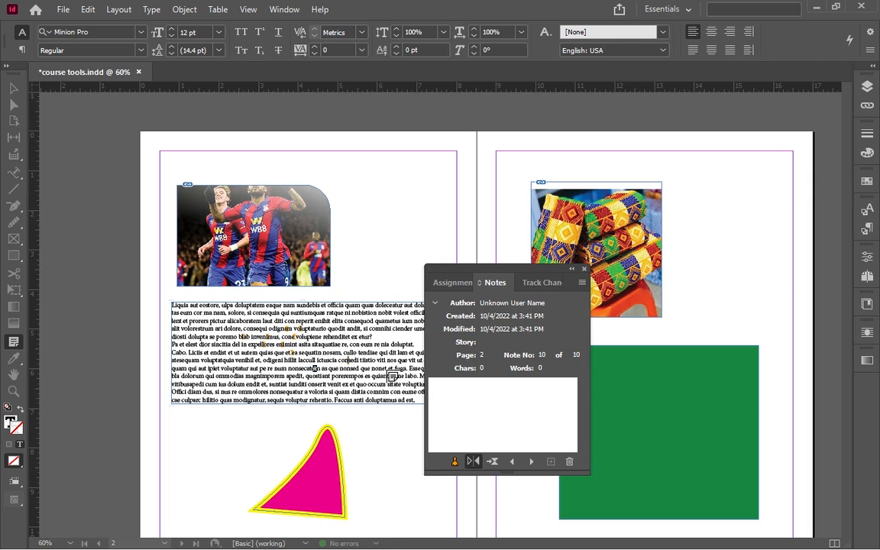
pyautogui.write('resesrsr')
pyautogui.click(584, 269)
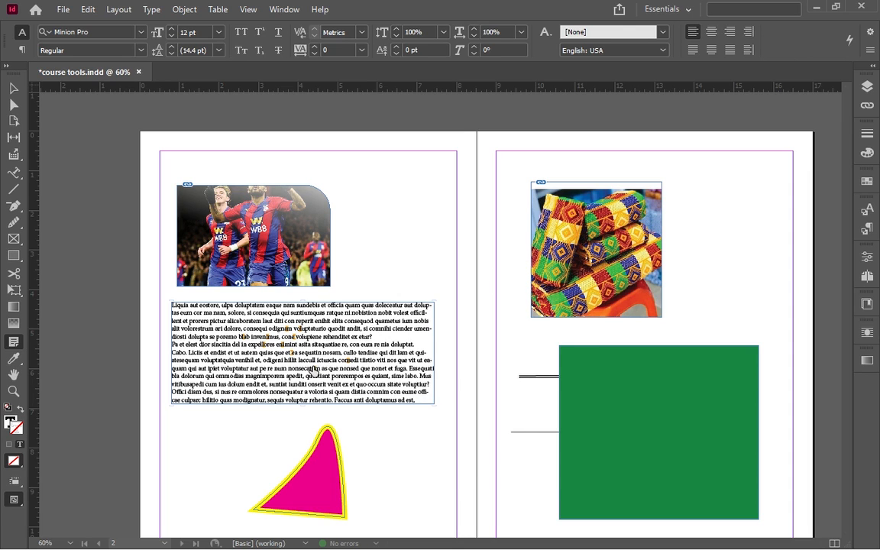
pyautogui.moveTo(313, 372)
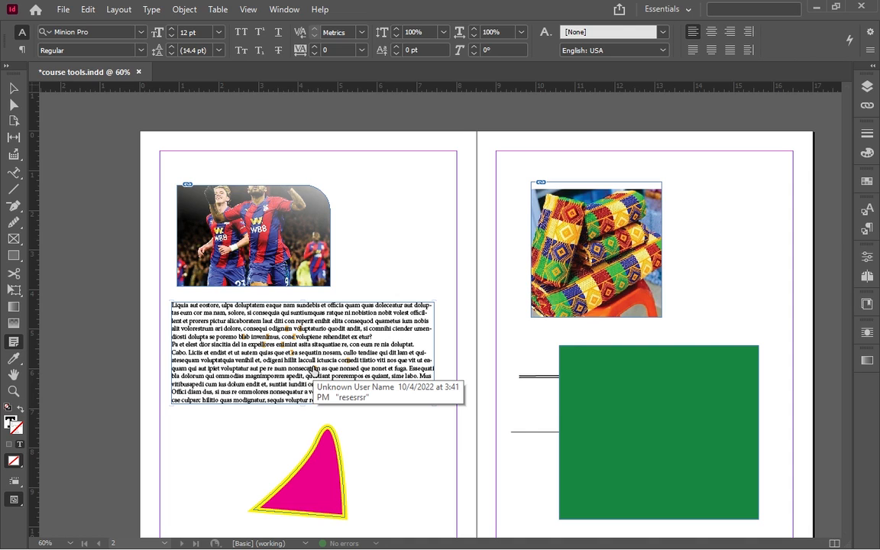
pyautogui.click(313, 372)
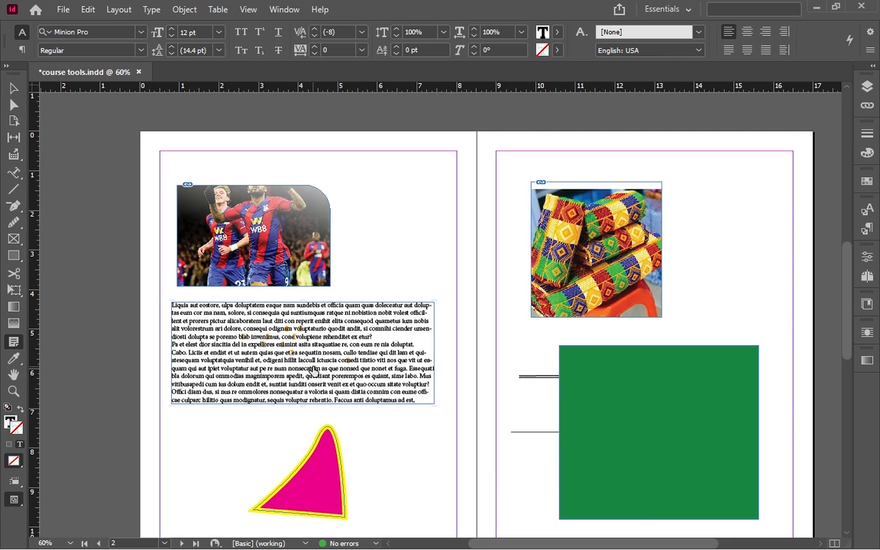
pyautogui.doubleClick(313, 372)
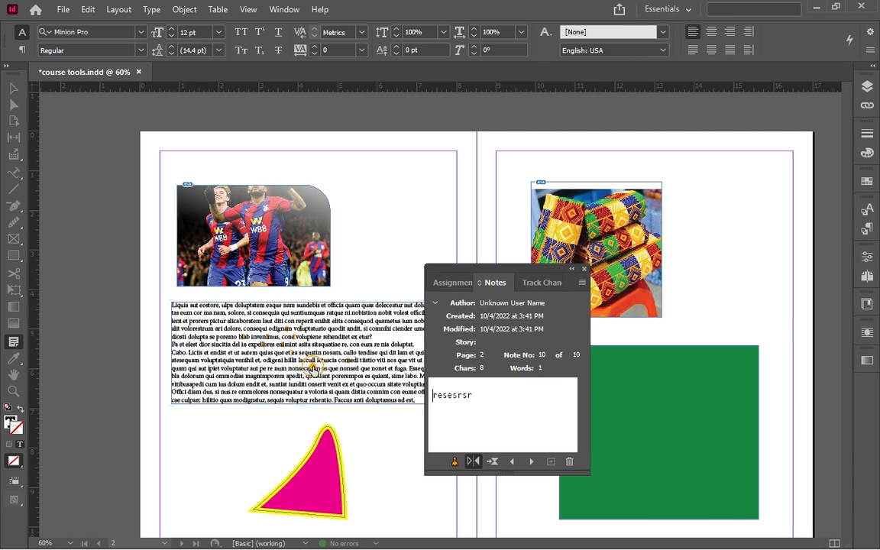
pyautogui.click(584, 268)
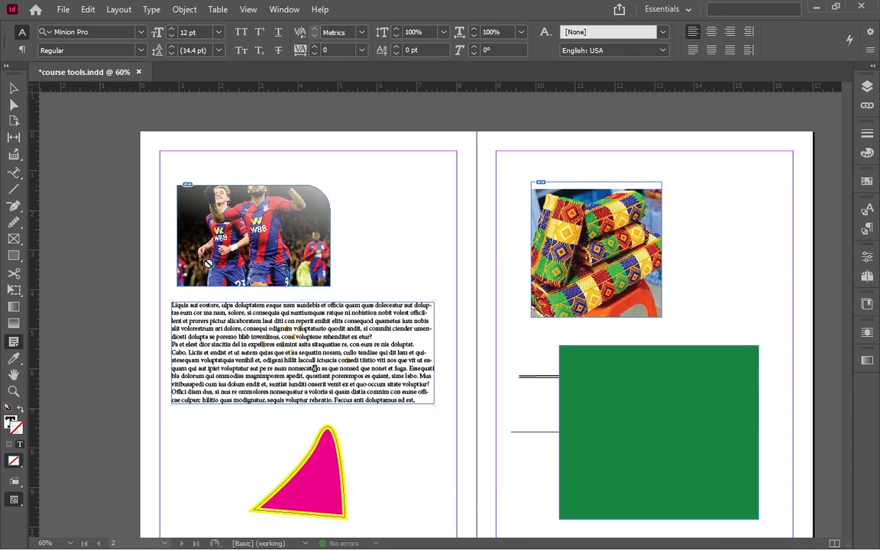
# - Use the Eyedropper to fill the green rectangle and the magenta curved shape with dark red sampled from the patterned cloth photo
pyautogui.scroll(-3, 153, 317)
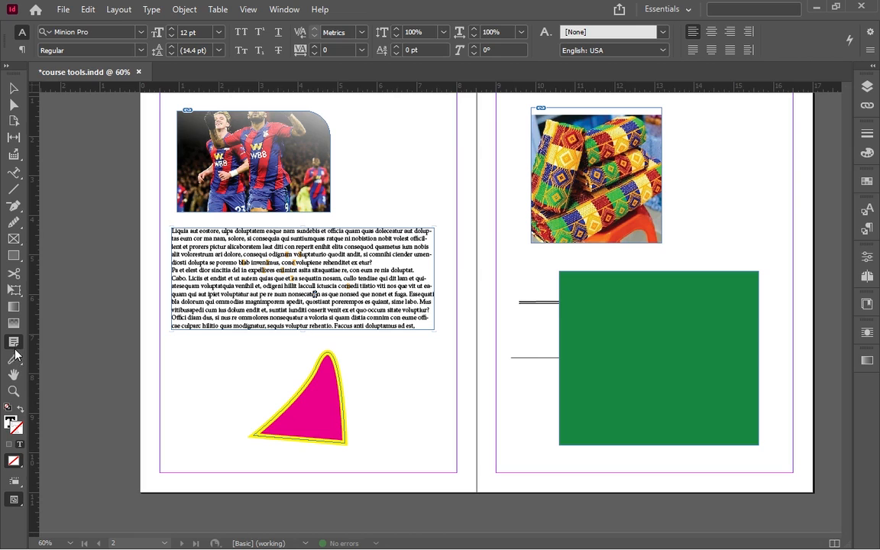
pyautogui.click(11, 363)
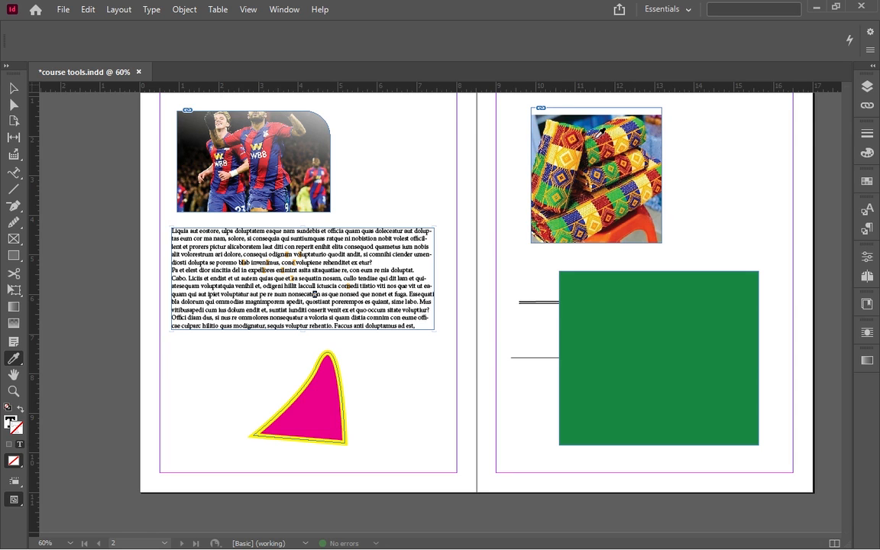
pyautogui.press('v')
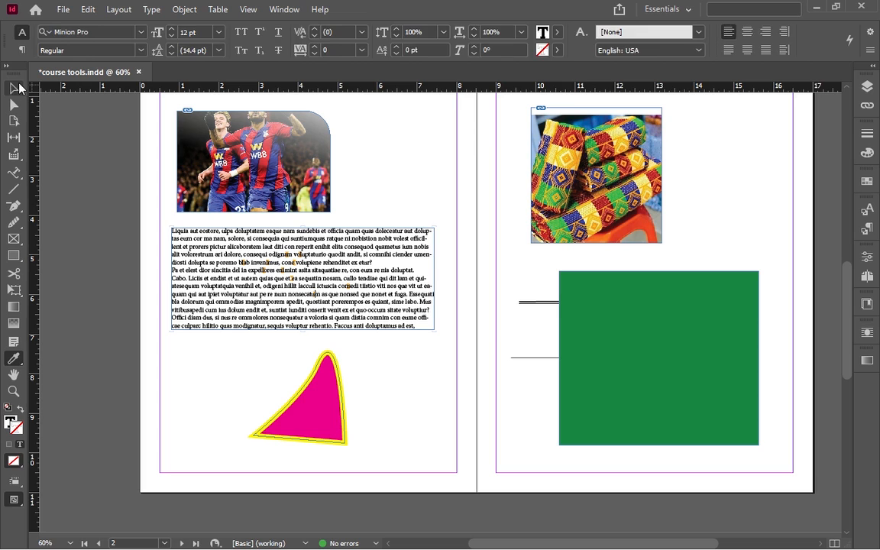
pyautogui.click(593, 305)
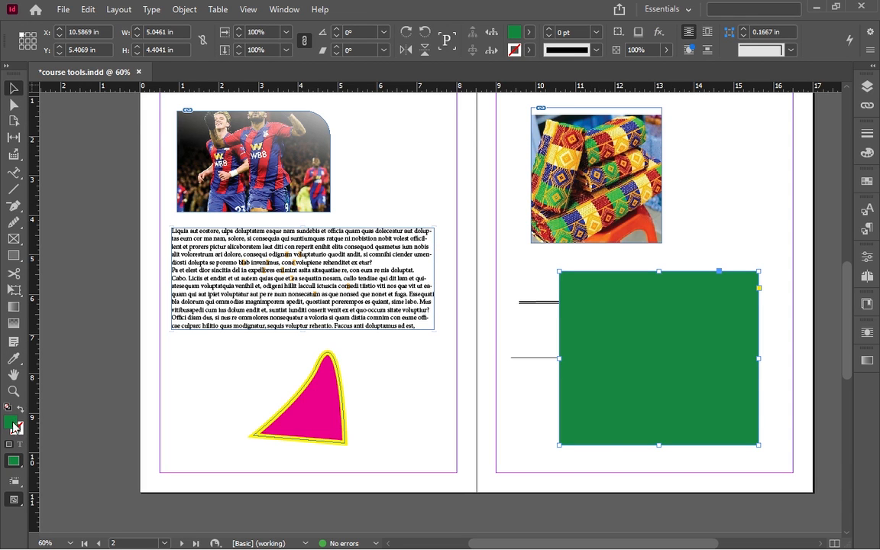
pyautogui.click(13, 358)
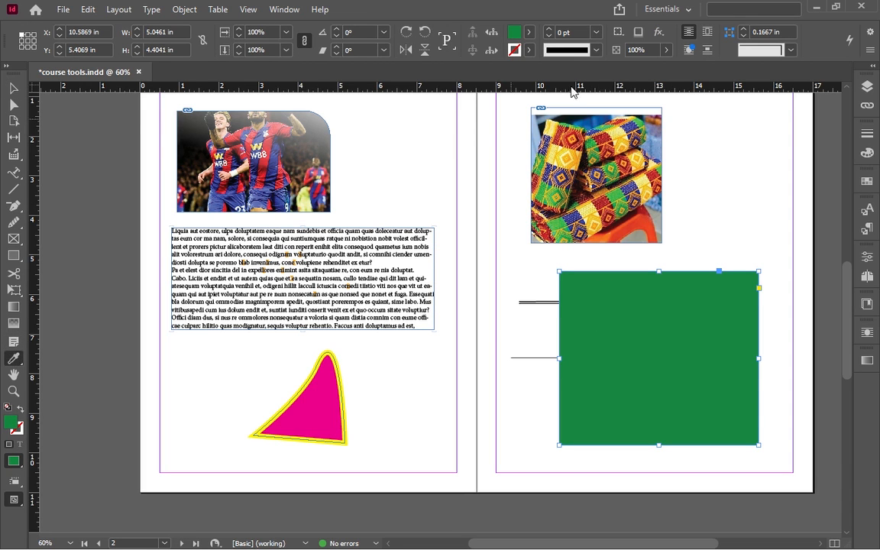
pyautogui.click(611, 138)
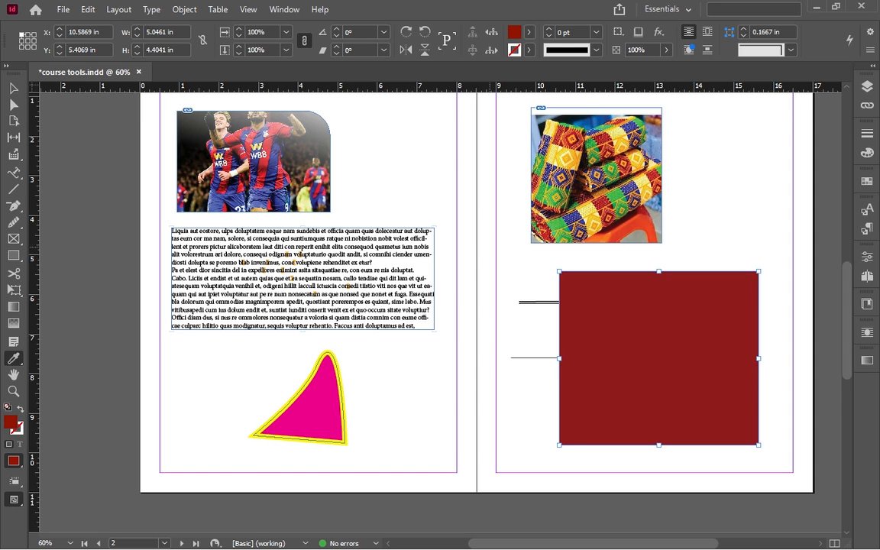
pyautogui.click(313, 386)
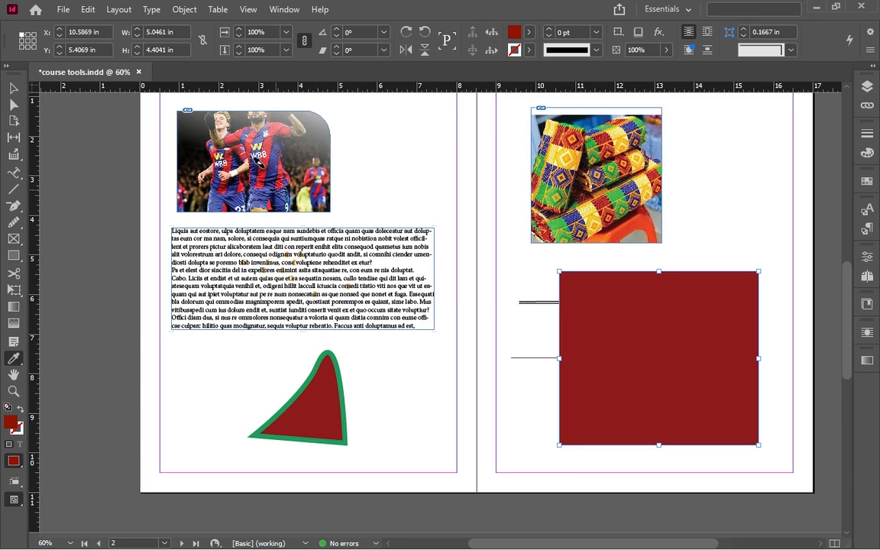
# - Apply the Eyedropper's attributes to the football photo, and recolor the rectangle and curved shape with orange-red sampled from the cloth photo
pyautogui.click(250, 144)
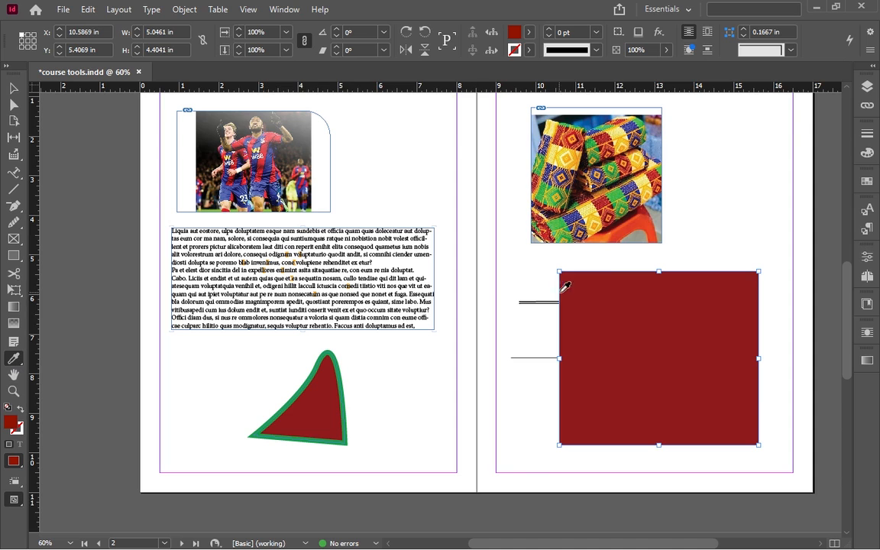
pyautogui.click(566, 203)
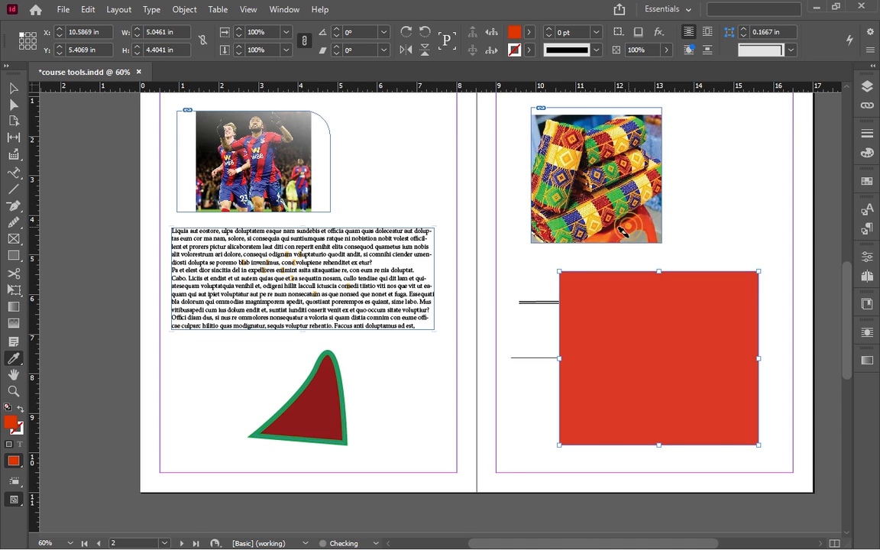
pyautogui.click(303, 398)
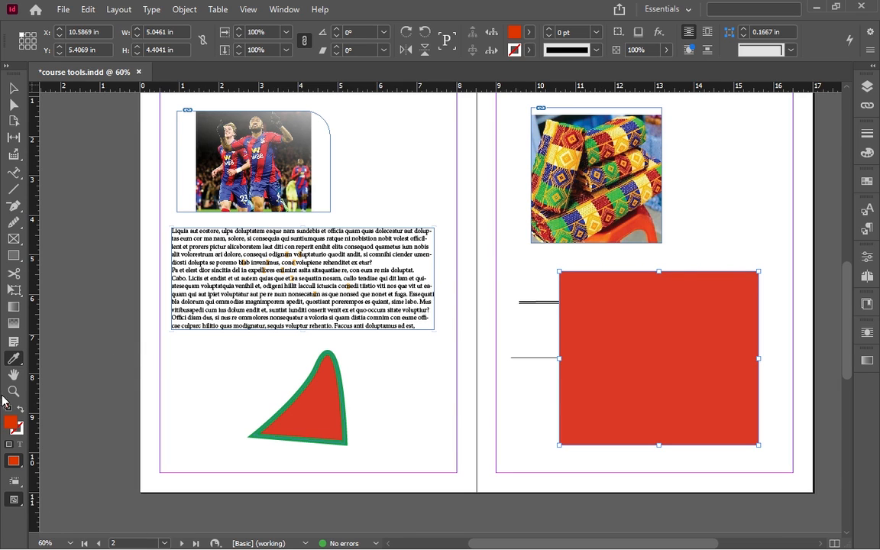
# - Extract a color theme from the cloth photo with the Color Theme tool, and fill the rectangle with its blue and finally its amber
pyautogui.click(13, 358)
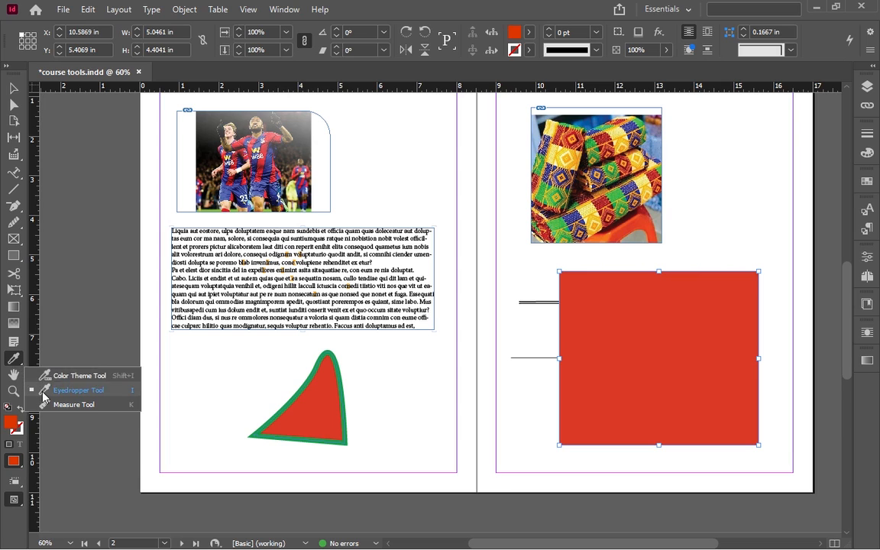
pyautogui.click(55, 377)
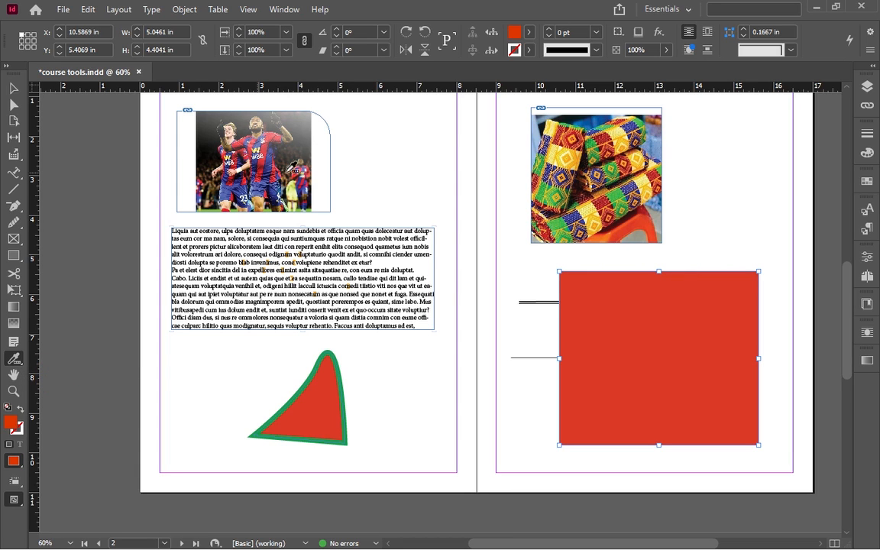
pyautogui.click(595, 165)
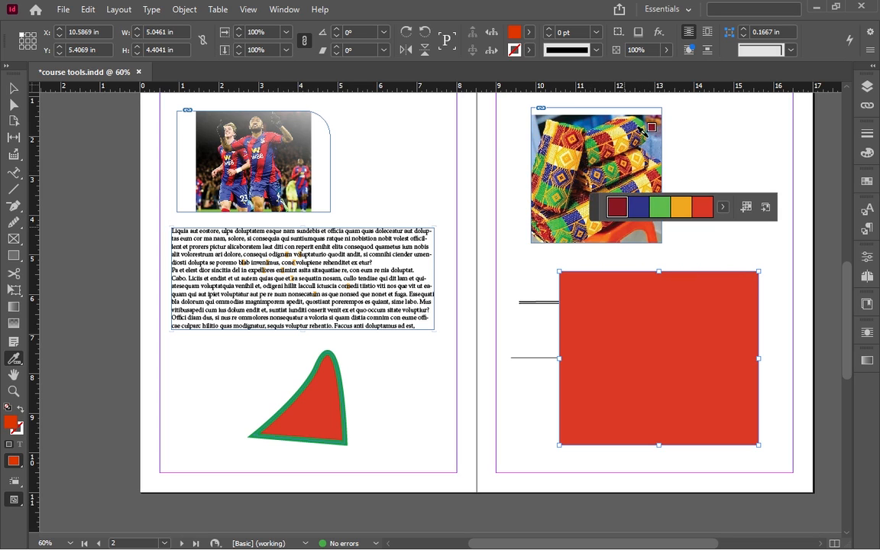
pyautogui.click(640, 207)
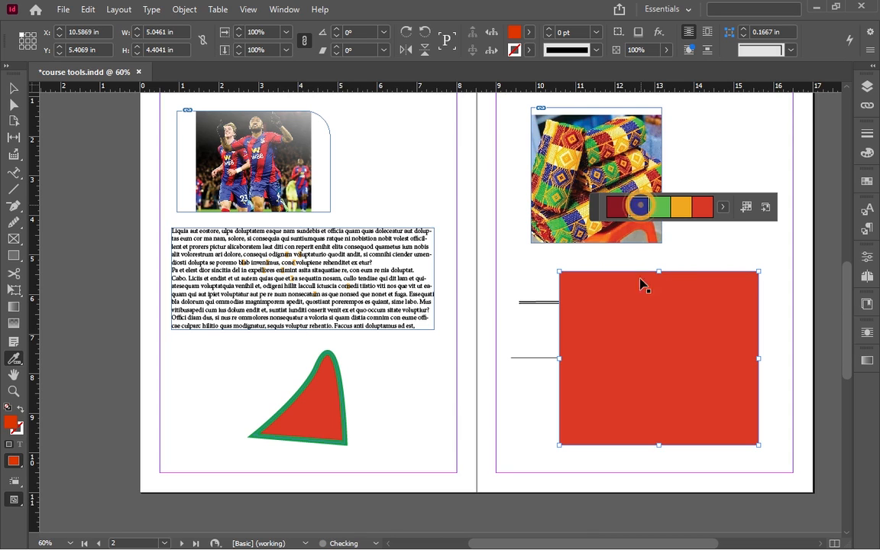
pyautogui.click(629, 320)
pyautogui.click(680, 207)
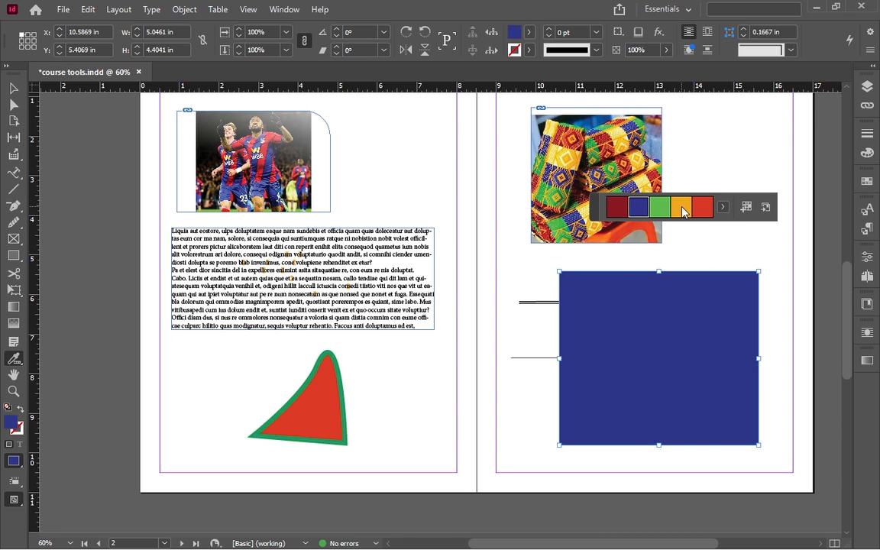
pyautogui.click(674, 321)
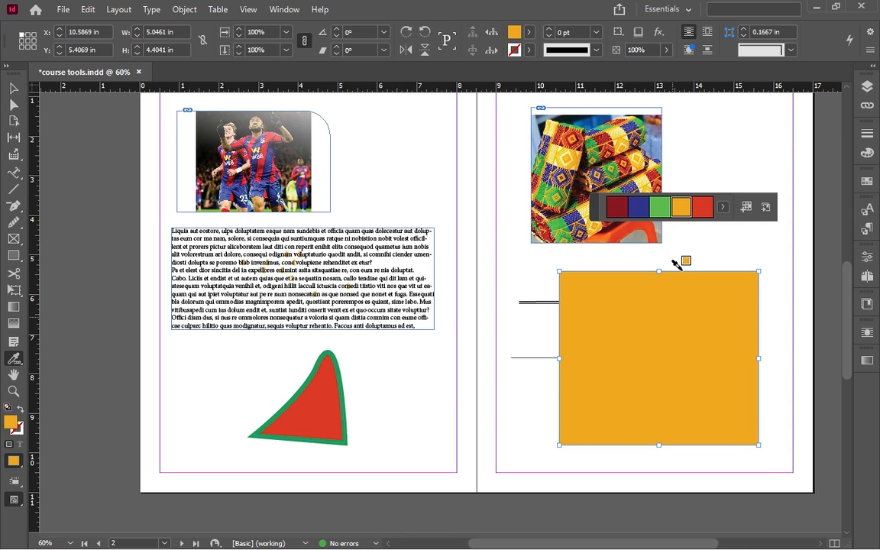
# - Add the cloth photo's color theme to the document swatches three times and expand the Colorful_Theme group to view its colors
pyautogui.click(747, 207)
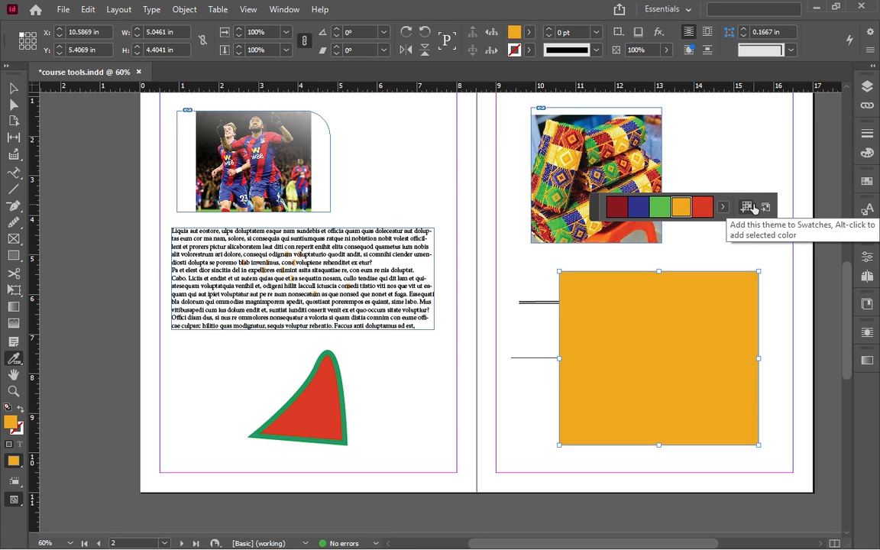
pyautogui.click(749, 207)
pyautogui.click(747, 206)
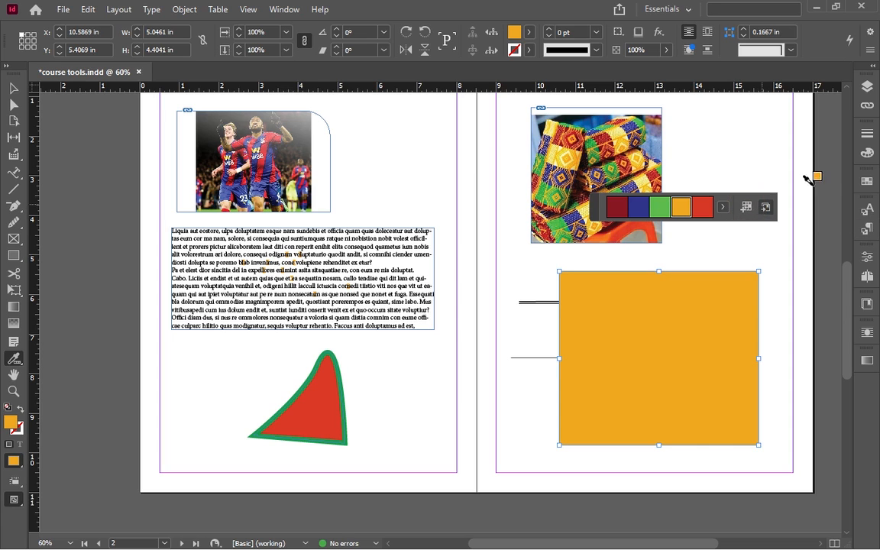
pyautogui.click(867, 181)
pyautogui.click(866, 182)
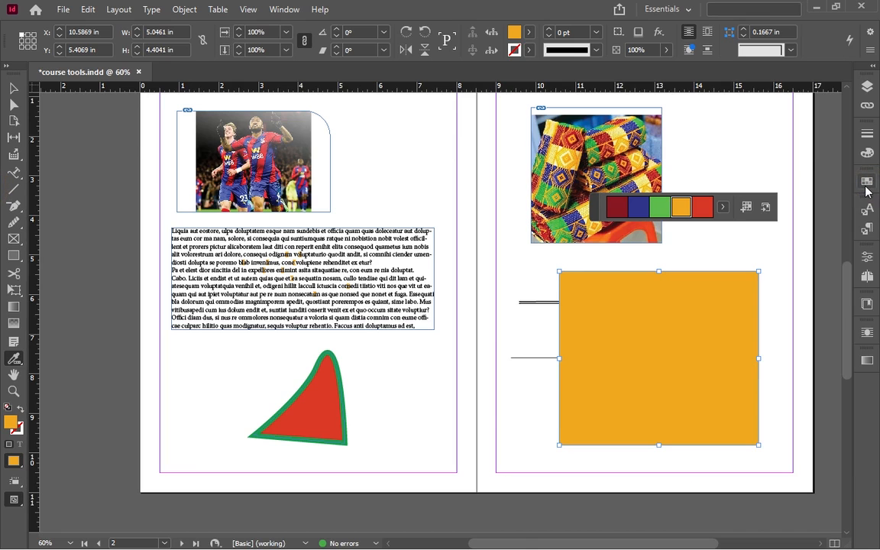
pyautogui.click(867, 182)
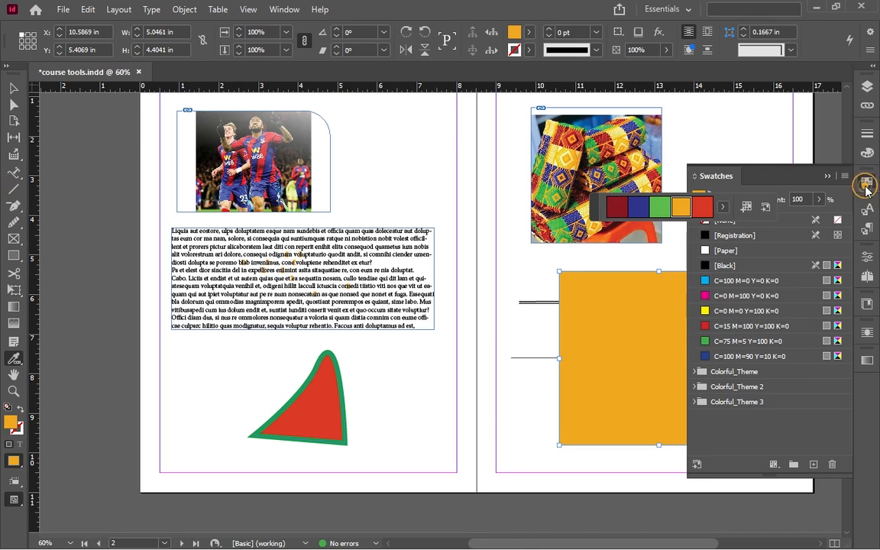
pyautogui.click(694, 372)
pyautogui.scroll(-2, 767, 415)
pyautogui.scroll(2, 766, 415)
pyautogui.scroll(-2, 766, 415)
# - Delete the Colorful_Theme 3 and Colorful_Theme 2 swatch groups, then collapse the Colorful_Theme group and close the swatches
pyautogui.click(710, 447)
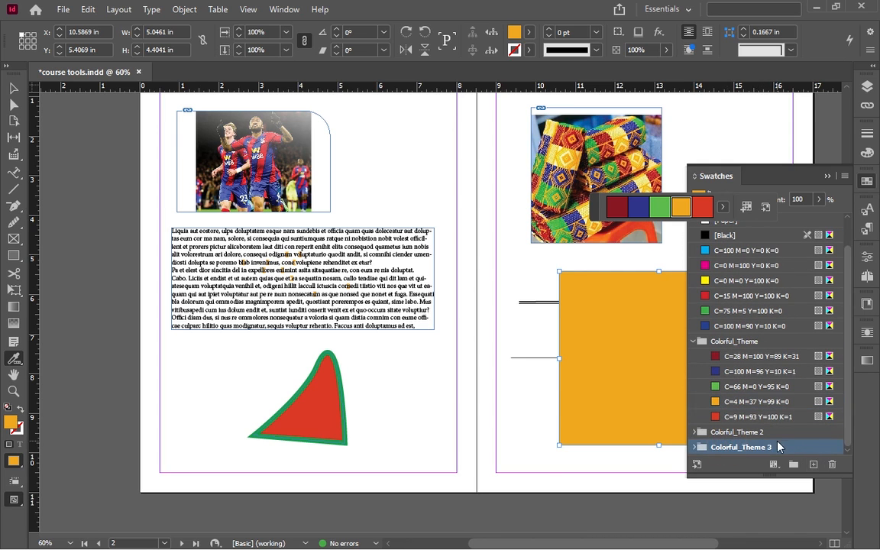
pyautogui.click(830, 465)
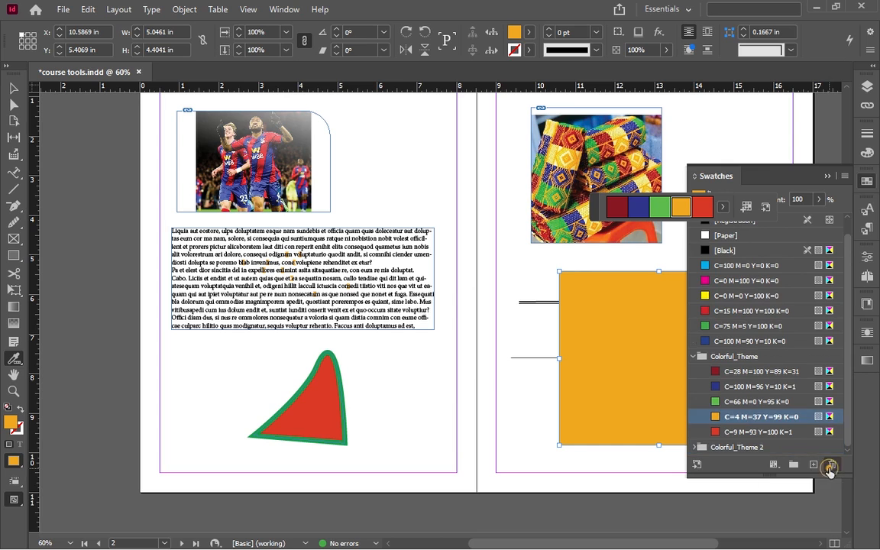
pyautogui.click(745, 448)
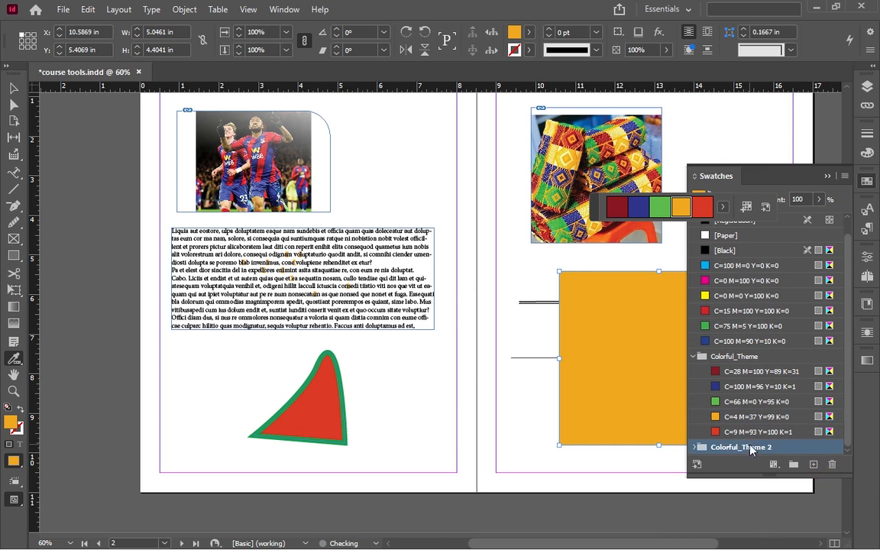
pyautogui.click(831, 466)
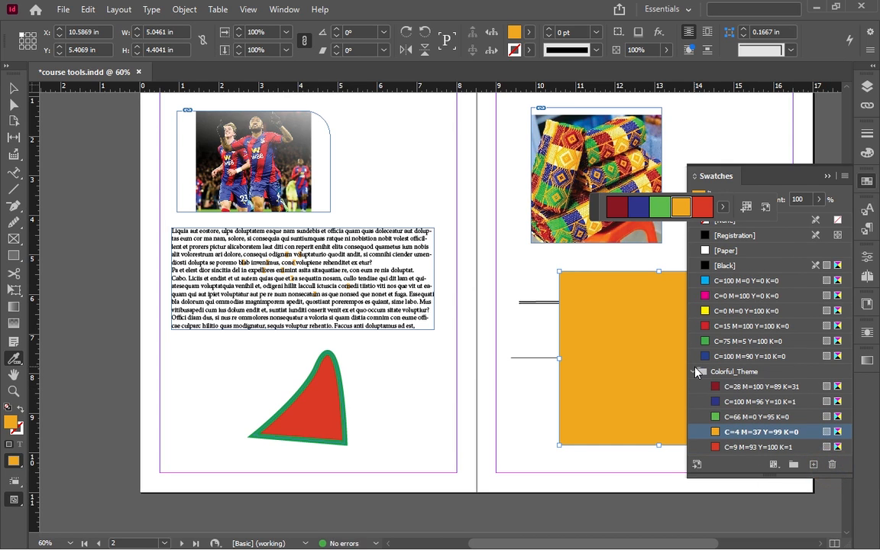
pyautogui.click(694, 370)
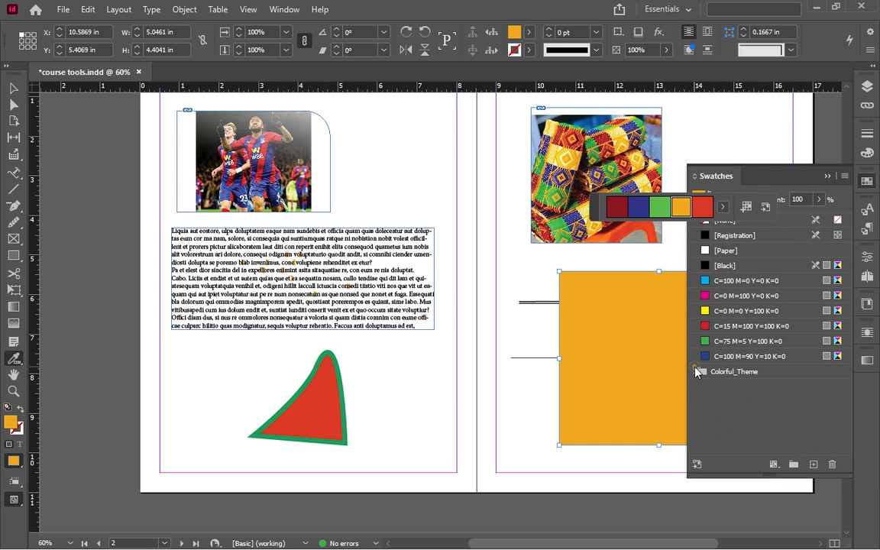
pyautogui.click(829, 177)
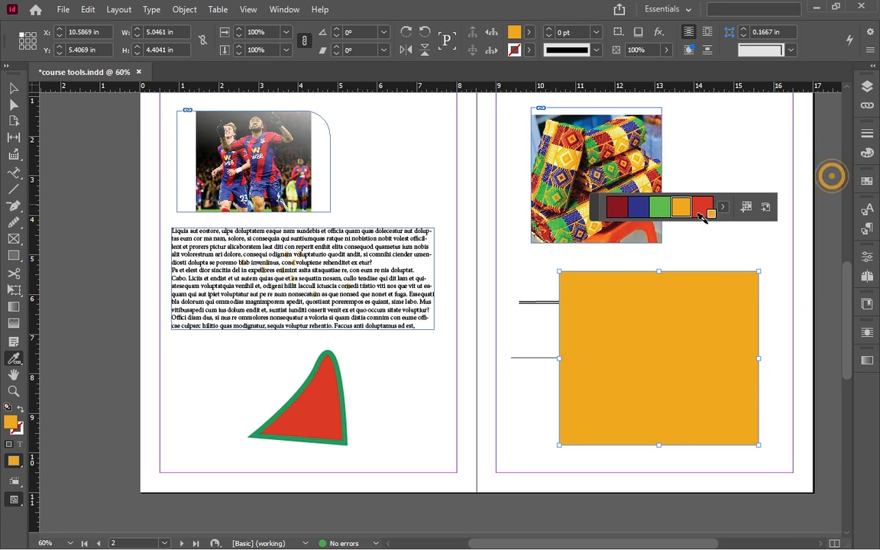
# - Pan around the spread with the Hand tool
pyautogui.click(12, 375)
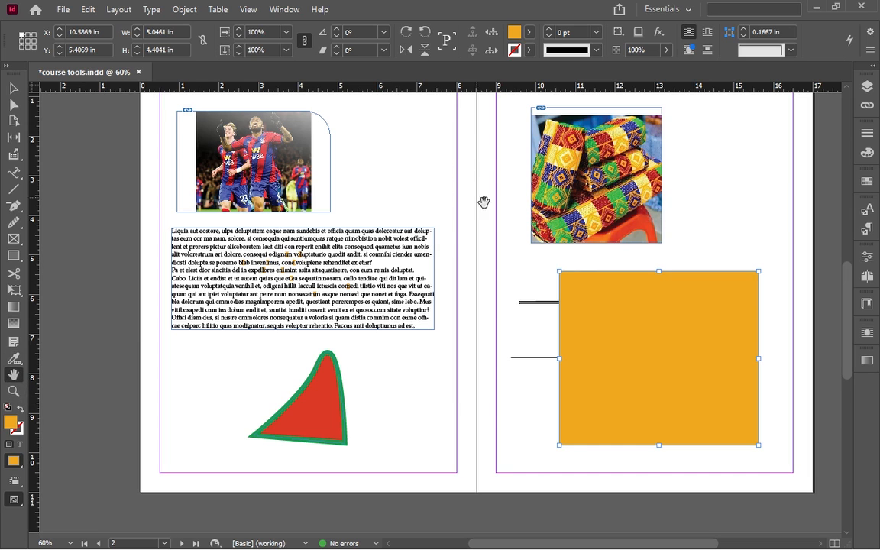
pyautogui.moveTo(504, 185); pyautogui.dragTo(402, 230)
pyautogui.click(284, 188)
pyautogui.moveTo(346, 265); pyautogui.dragTo(387, 323)
pyautogui.moveTo(96, 489); pyautogui.dragTo(416, 85)
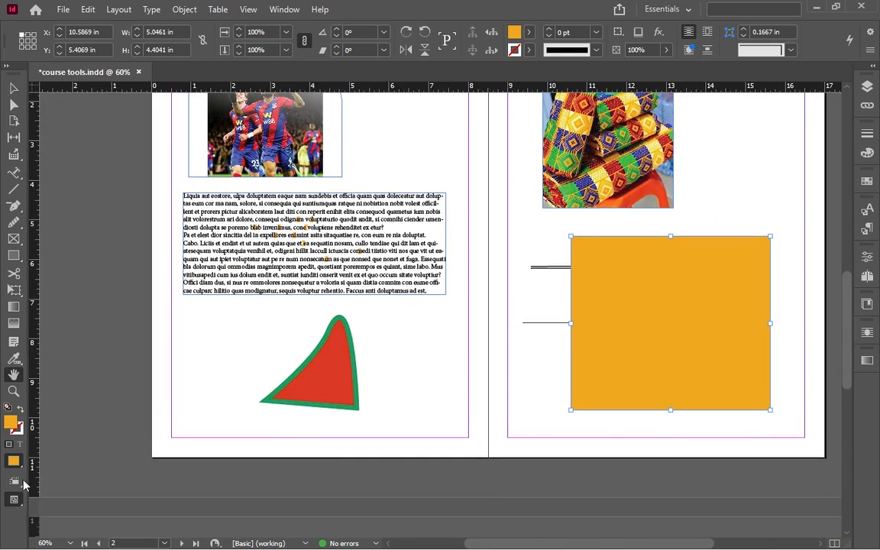
# - Magnify the red curved shape below the text with the Zoom tool to 125%
pyautogui.click(14, 391)
pyautogui.scroll(-3, 474, 379)
pyautogui.scroll(3, 472, 377)
pyautogui.click(412, 374)
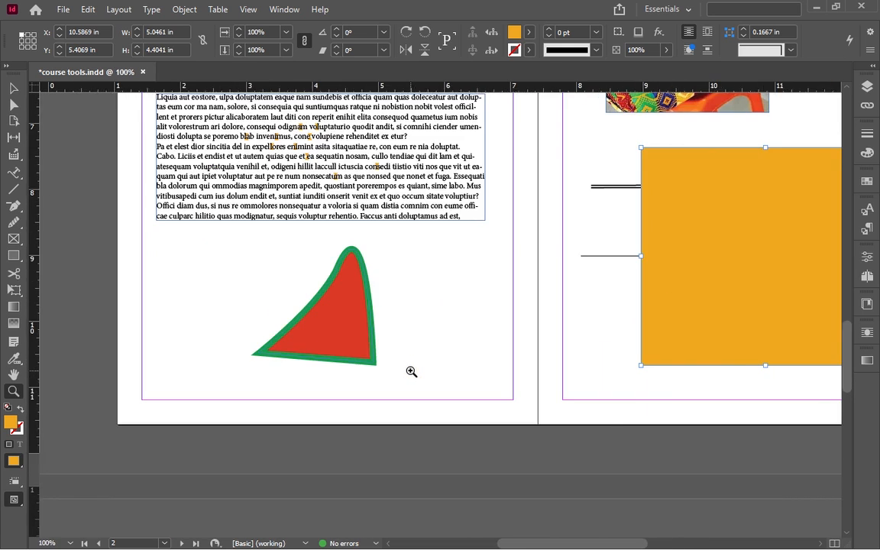
pyautogui.click(410, 372)
pyautogui.scroll(2, 412, 369)
pyautogui.click(429, 371)
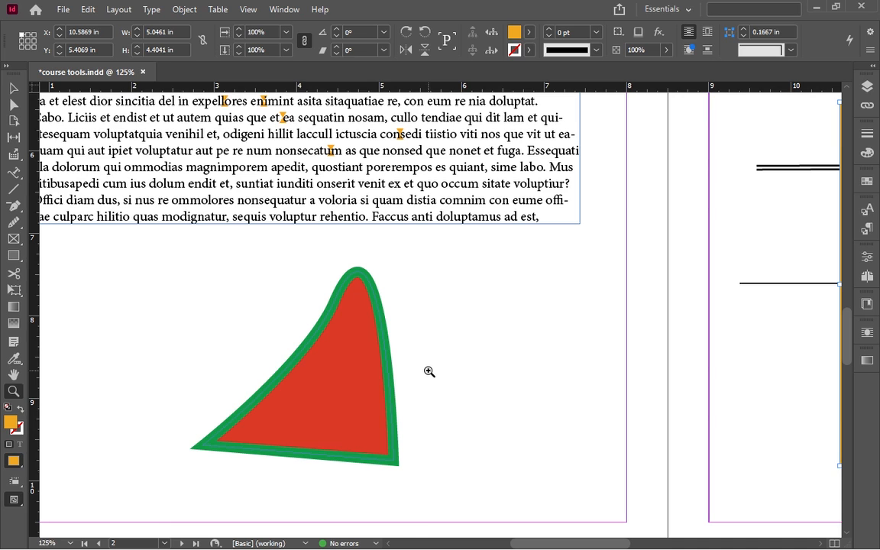
# - Zoom in on the amber rectangle to 150% and back out to 125% using the Zoom In and Zoom Out commands
pyautogui.rightClick(429, 371)
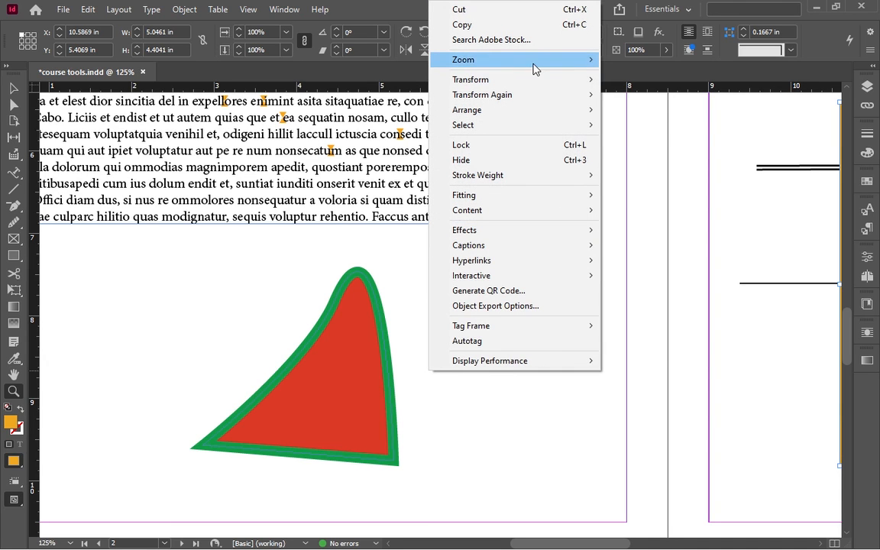
pyautogui.moveTo(533, 61)
pyautogui.click(609, 63)
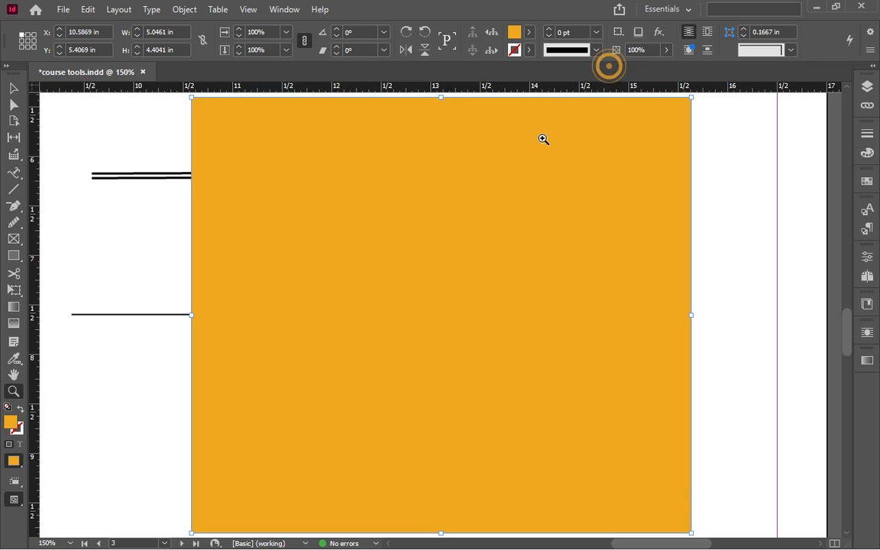
pyautogui.rightClick(523, 182)
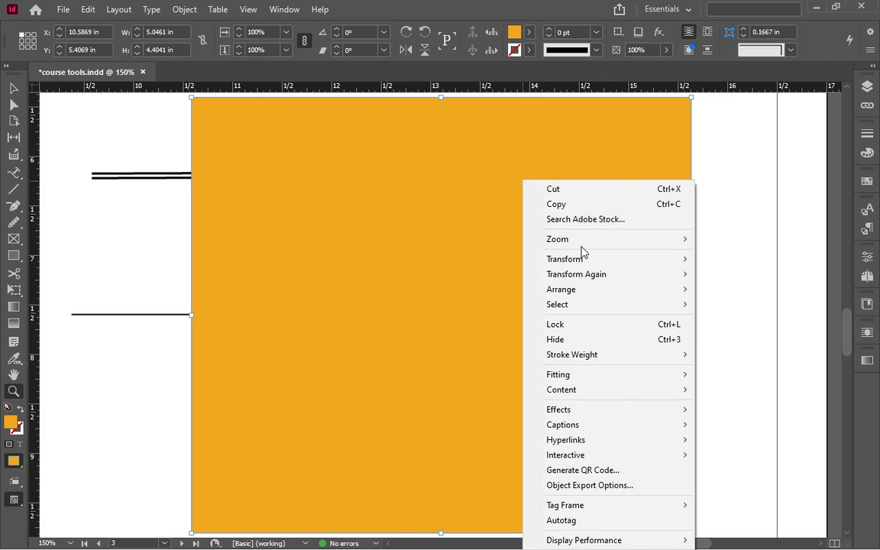
pyautogui.moveTo(582, 241)
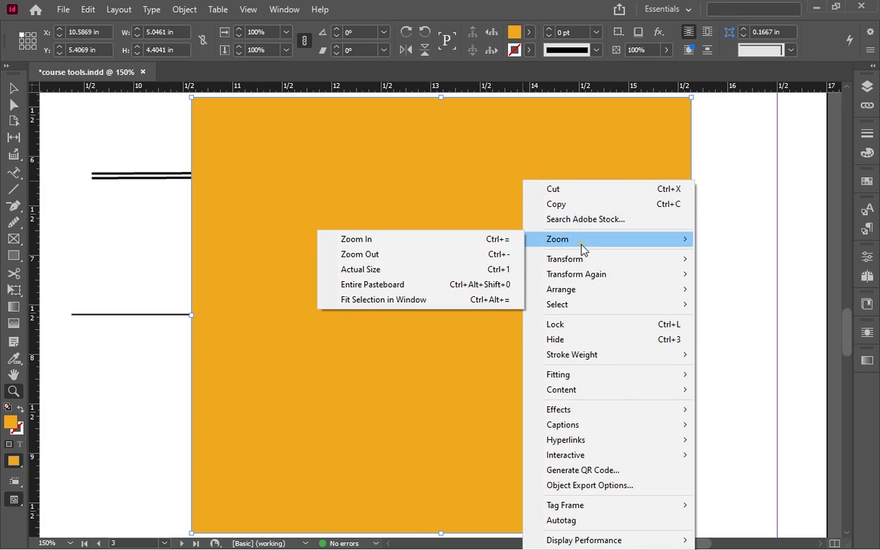
pyautogui.click(489, 261)
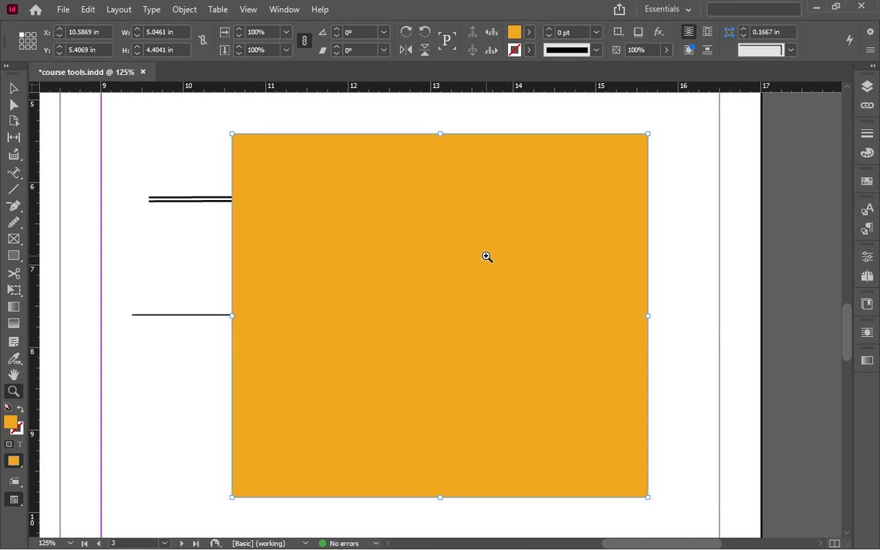
# - Zoom out to 12.5% to view every spread, and set the view to 25% to look over the pages
pyautogui.hotkey('ctrl', '-')
pyautogui.hotkey('ctrl', '-')
pyautogui.hotkey('ctrl', '-')
pyautogui.hotkey('ctrl', '-')
pyautogui.hotkey('ctrl', '-')
pyautogui.hotkey('ctrl', '-')
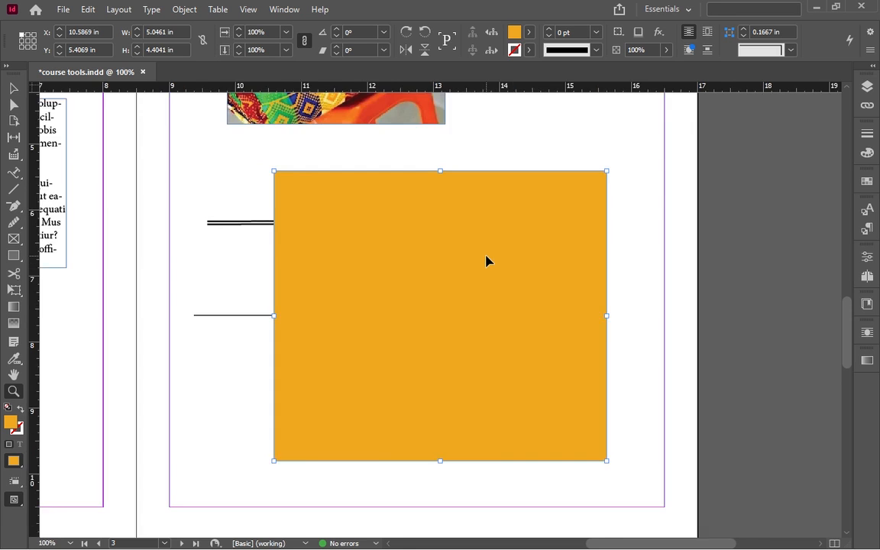
pyautogui.hotkey('ctrl', '=')
pyautogui.hotkey('ctrl', '=')
pyautogui.hotkey('ctrl', '=')
pyautogui.hotkey('ctrl', '=')
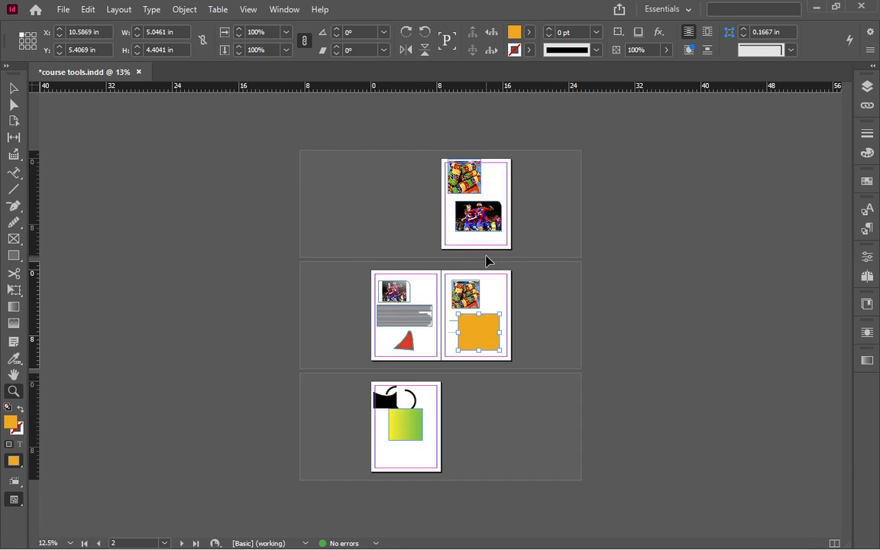
pyautogui.hotkey('ctrl', '-')
pyautogui.hotkey('ctrl', '-')
pyautogui.hotkey('ctrl', '-')
pyautogui.hotkey('ctrl', '=')
pyautogui.hotkey('ctrl', '=')
pyautogui.hotkey('ctrl', '-')
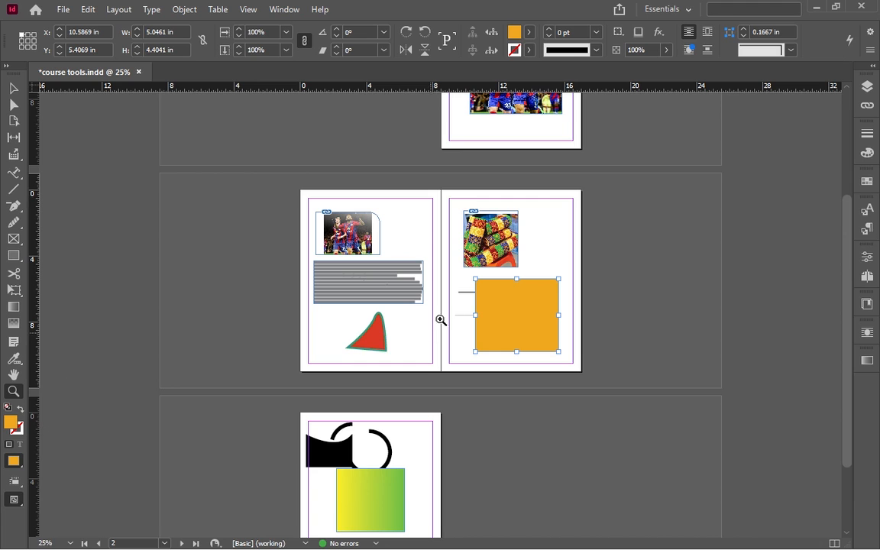
pyautogui.scroll(-2, 448, 305)
pyautogui.scroll(2, 448, 304)
pyautogui.scroll(-2, 448, 305)
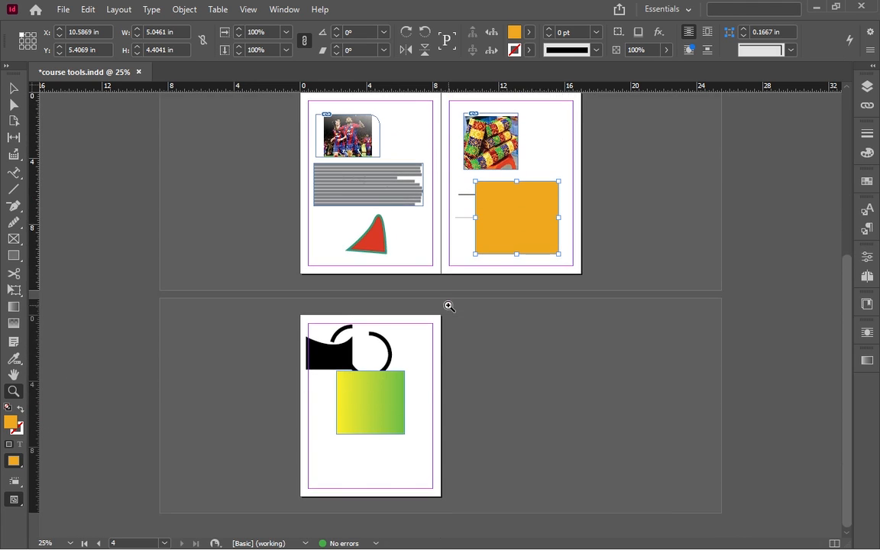
pyautogui.scroll(2, 448, 305)
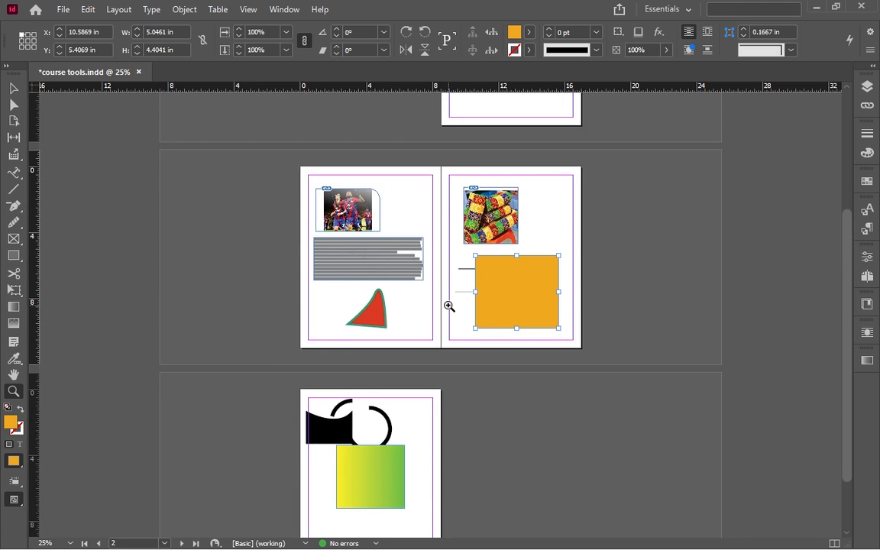
# - Look through the available file and layout commands without choosing any
pyautogui.click(63, 11)
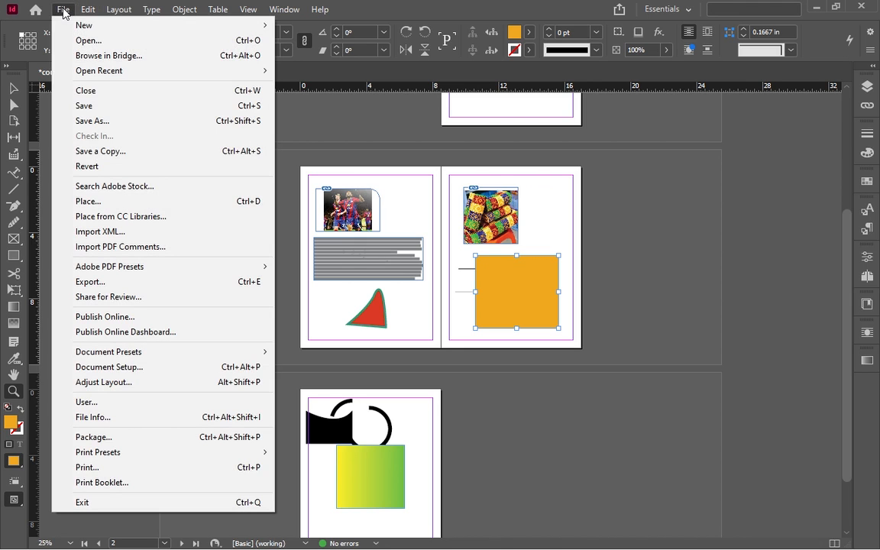
pyautogui.moveTo(82, 27)
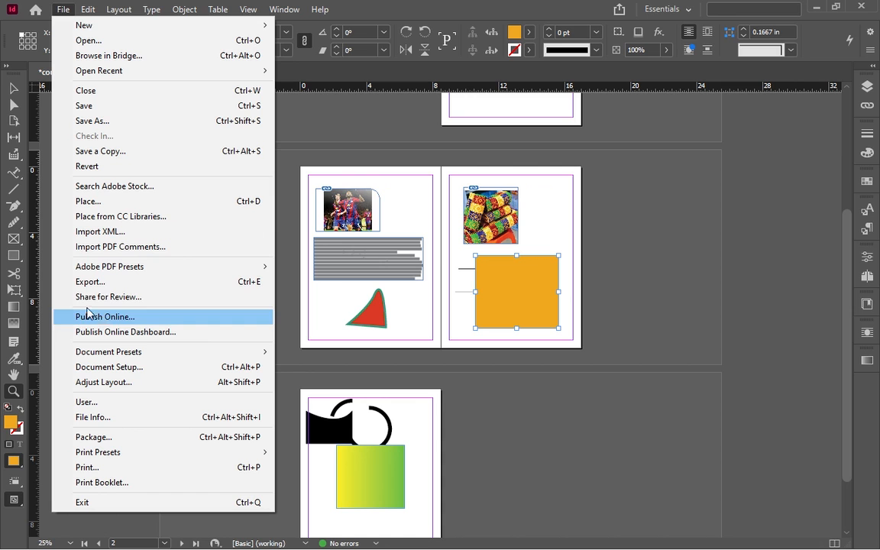
pyautogui.click(64, 9)
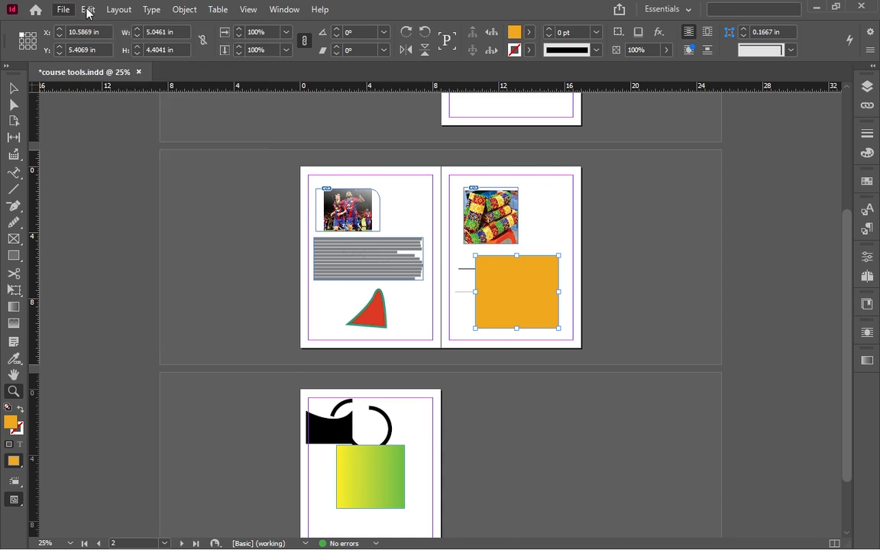
pyautogui.click(123, 9)
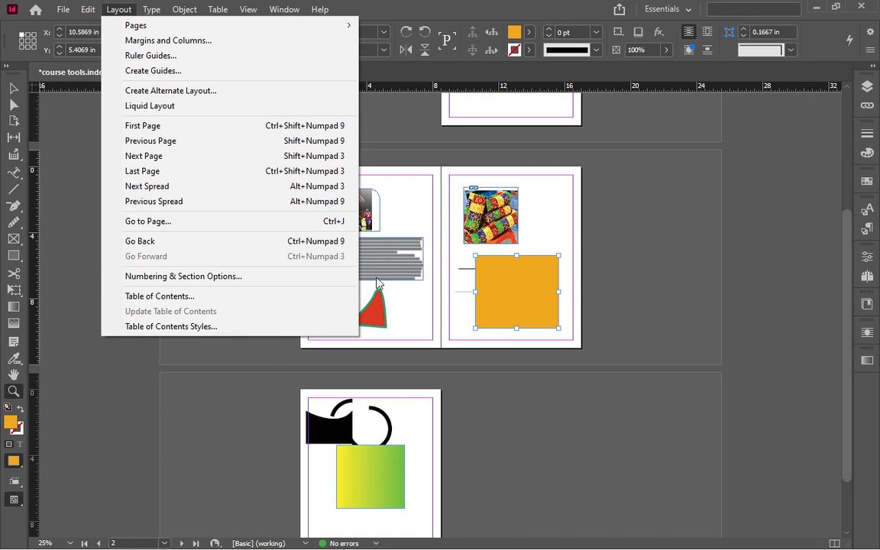
pyautogui.click(535, 210)
pyautogui.click(565, 202)
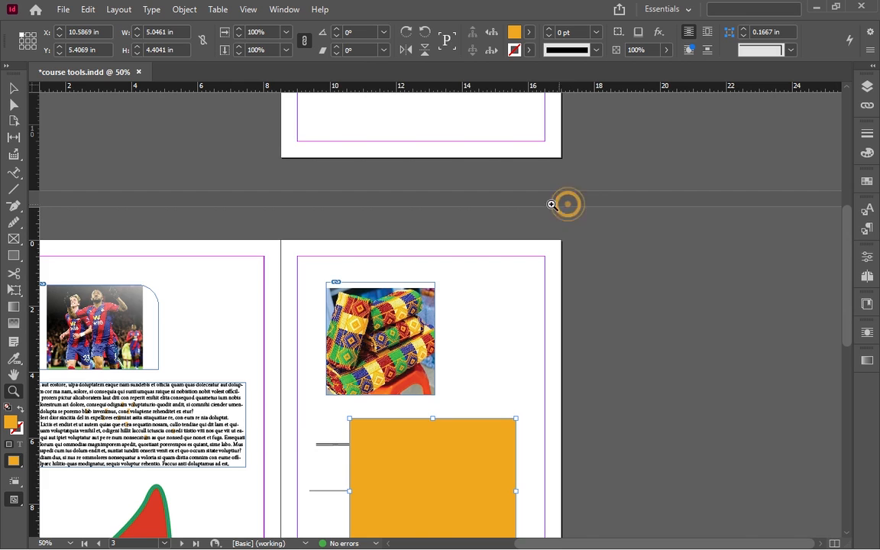
# - Deselect the amber rectangle with the Selection tool and bring page 1 with its two photos into view
pyautogui.scroll(3, 326, 132)
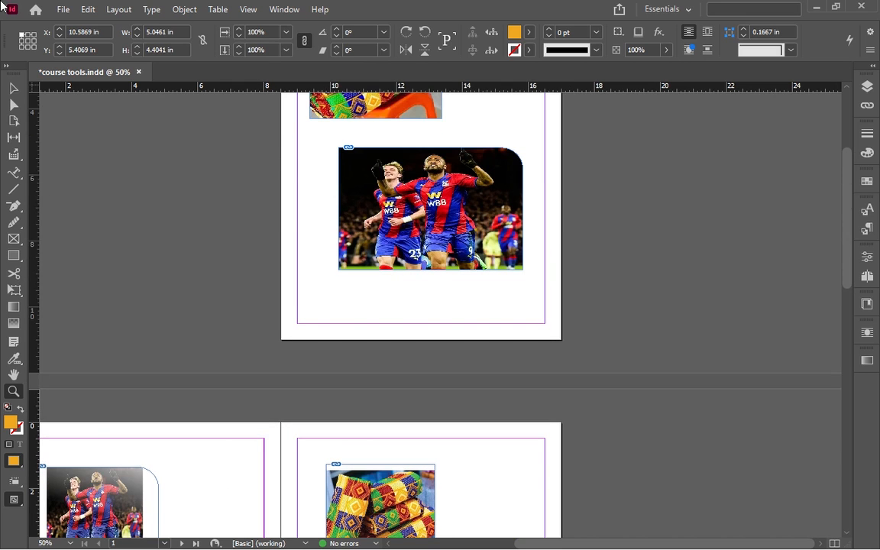
pyautogui.click(9, 88)
pyautogui.click(310, 251)
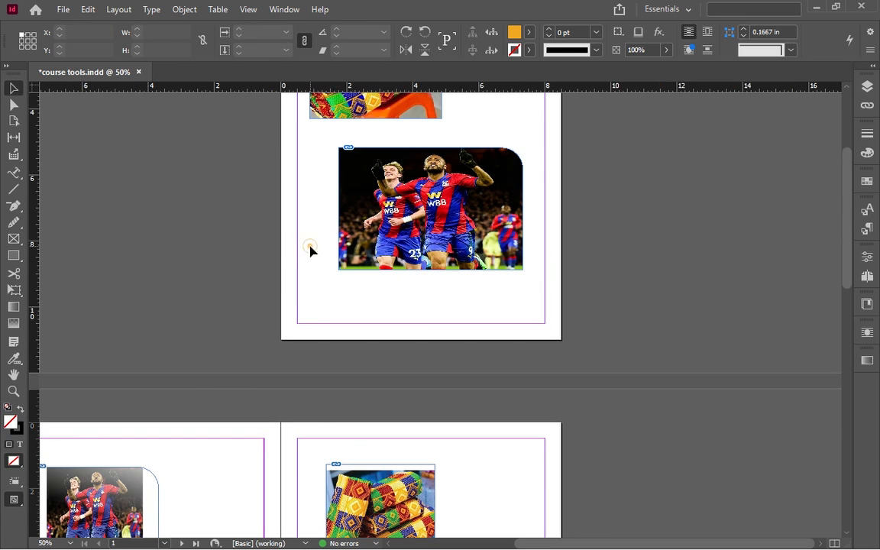
pyautogui.scroll(3, 309, 250)
pyautogui.scroll(-1, 312, 248)
pyautogui.click(302, 237)
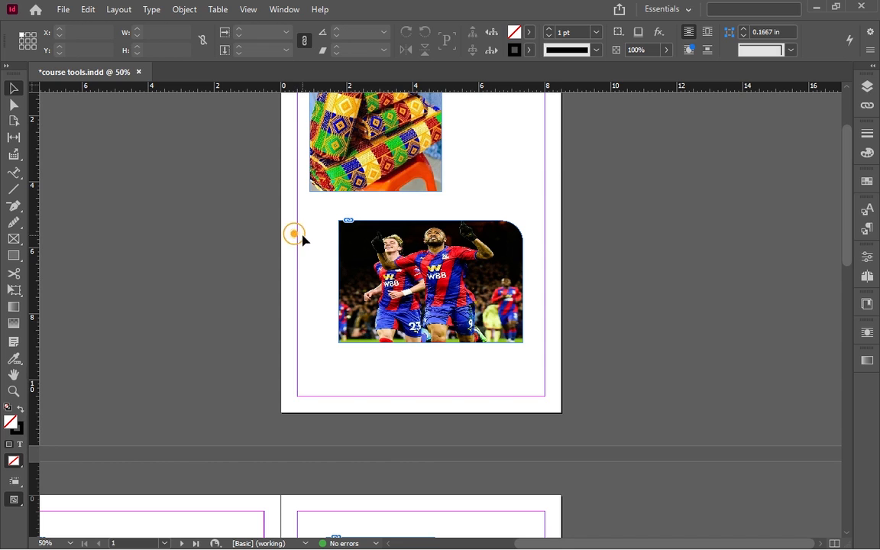
# - Try a four-column layout on page 1 in Margins and Columns with Preview on, and return to 1 column
pyautogui.click(115, 9)
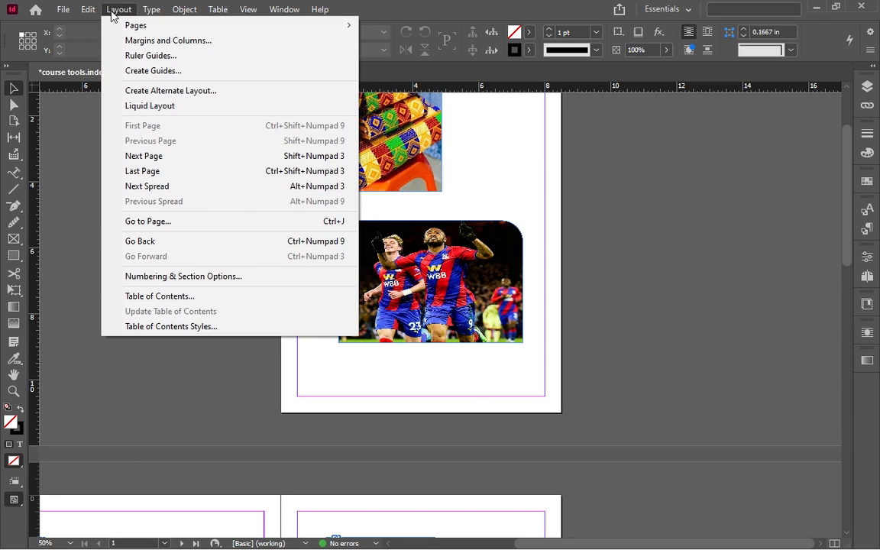
pyautogui.click(155, 40)
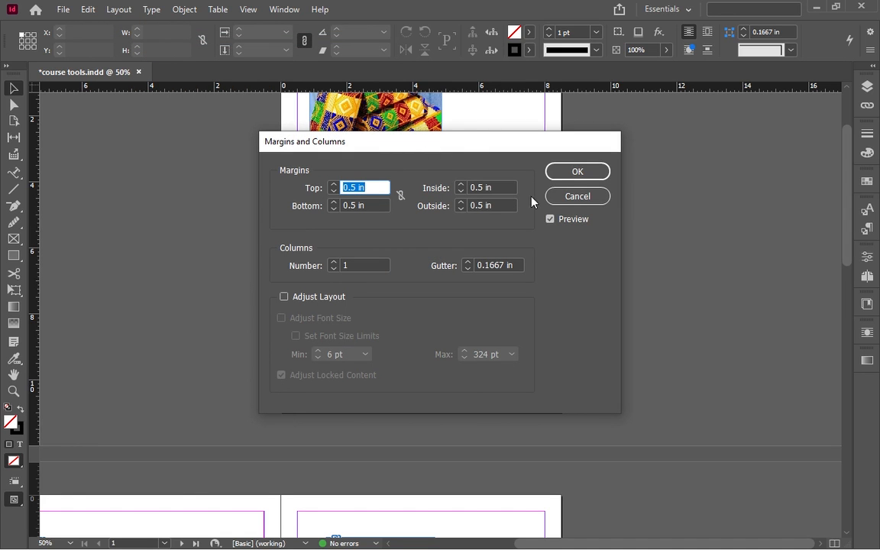
pyautogui.click(550, 219)
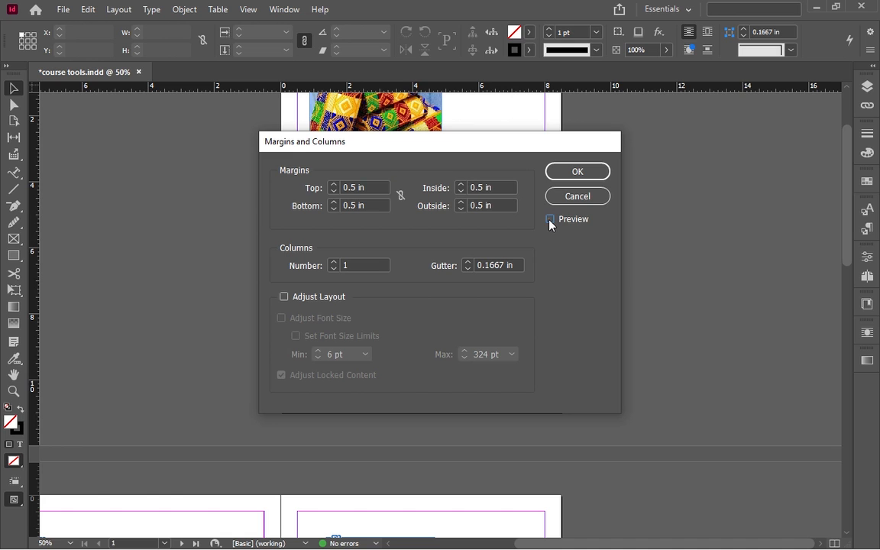
pyautogui.moveTo(499, 147); pyautogui.dragTo(690, 216)
pyautogui.click(525, 330)
pyautogui.click(525, 329)
pyautogui.click(525, 337)
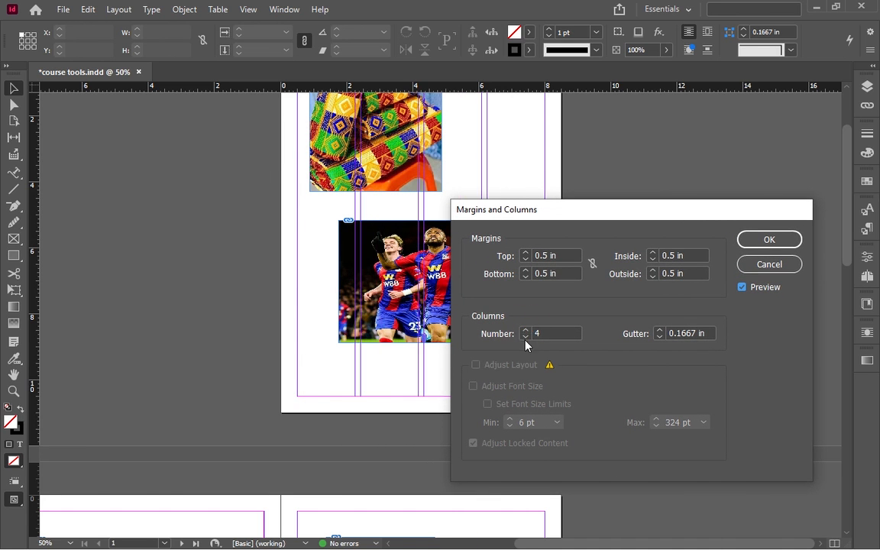
pyautogui.click(524, 337)
pyautogui.click(524, 339)
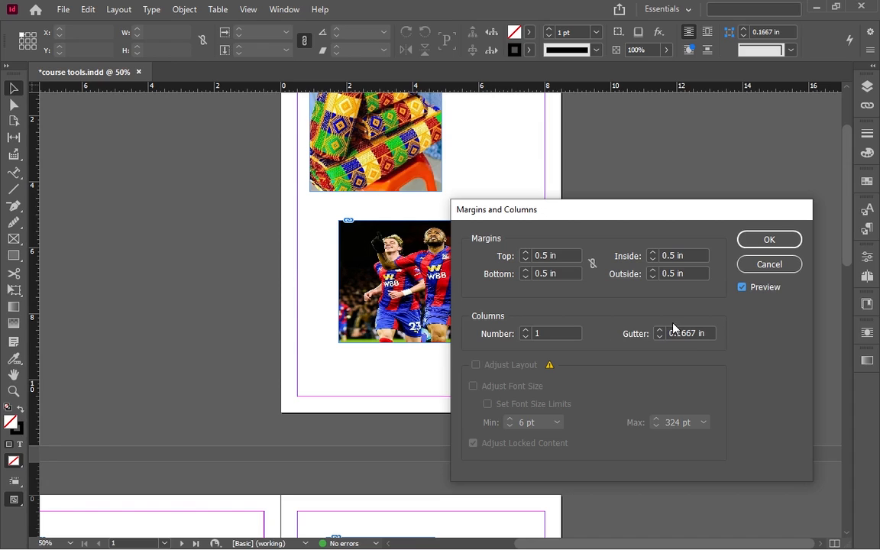
# - Try larger and smaller top margins for page 1, restore 0.5 in, and cancel Margins and Columns
pyautogui.click(526, 253)
pyautogui.click(526, 253)
pyautogui.click(526, 253)
pyautogui.click(527, 253)
pyautogui.click(527, 258)
pyautogui.click(526, 258)
pyautogui.click(526, 259)
pyautogui.click(527, 259)
pyautogui.click(526, 259)
pyautogui.click(526, 253)
pyautogui.click(796, 263)
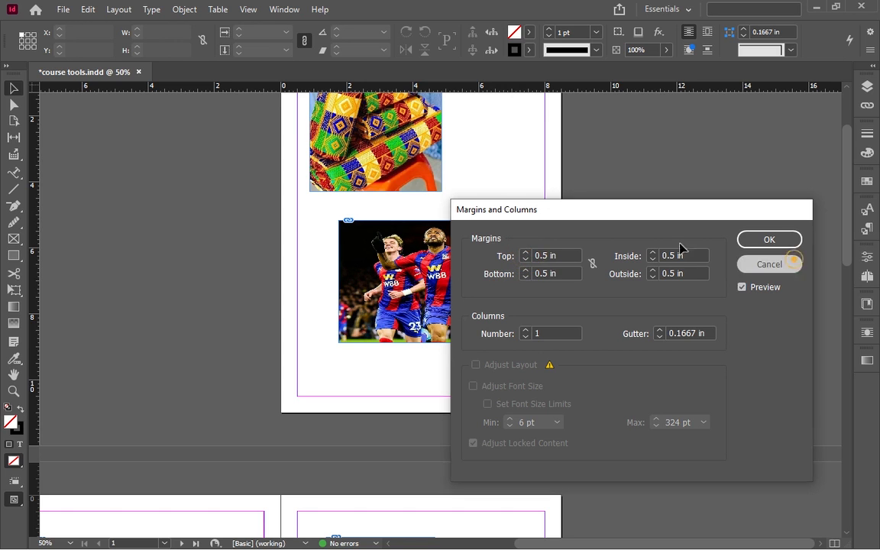
pyautogui.click(119, 9)
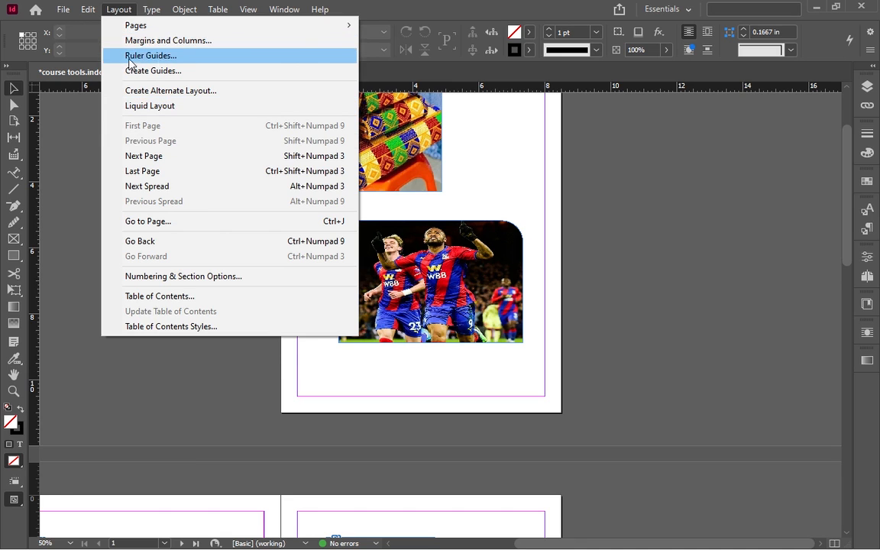
pyautogui.moveTo(148, 24)
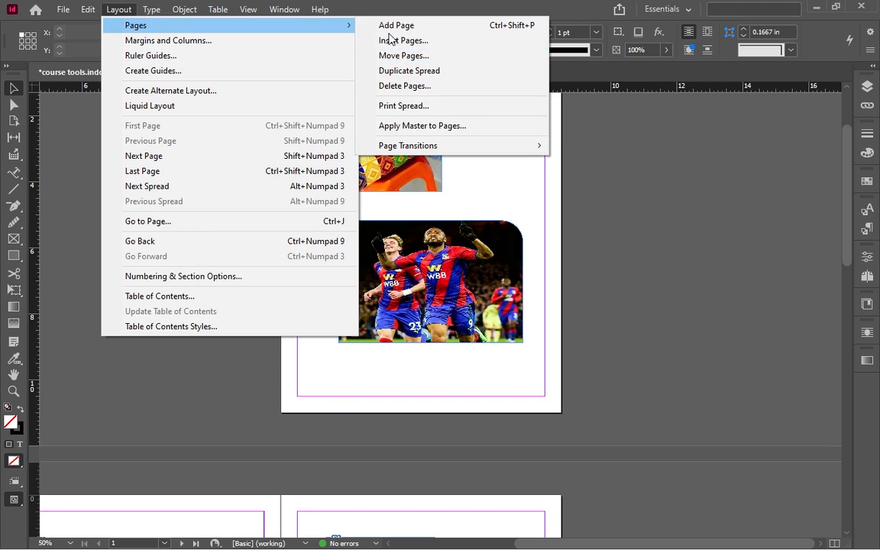
pyautogui.click(388, 3)
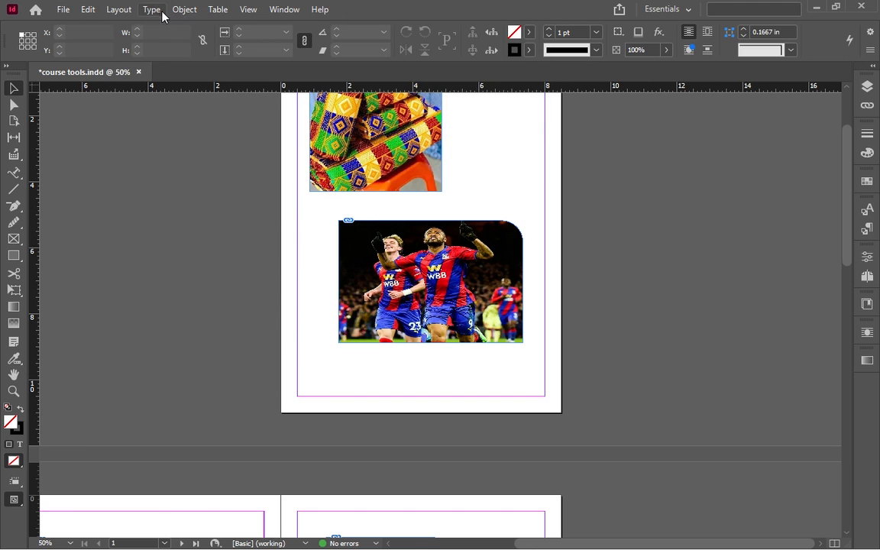
pyautogui.click(198, 14)
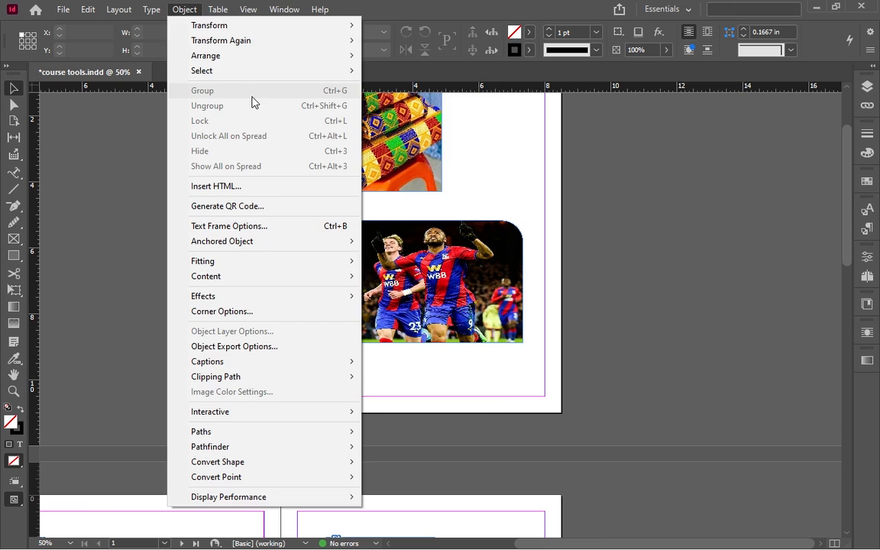
pyautogui.click(397, 3)
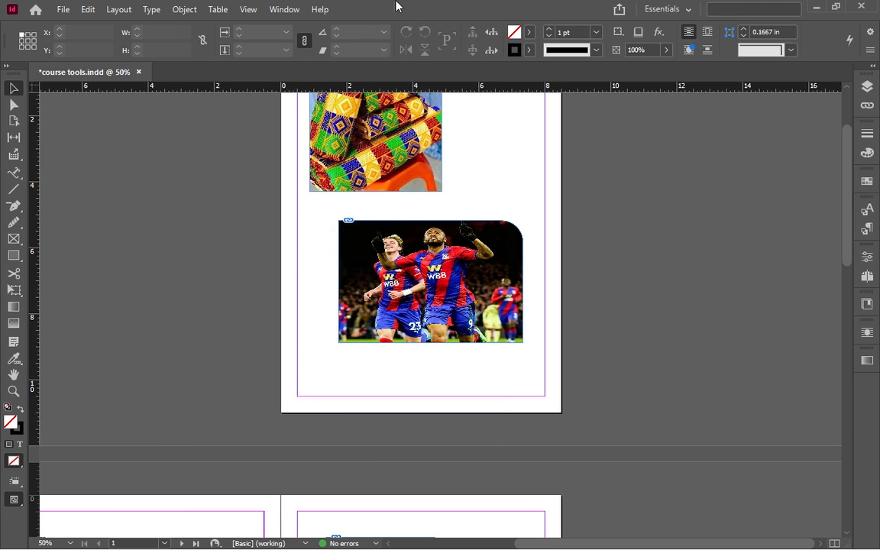
# - Change the units of both the horizontal and vertical rulers to pixels
pyautogui.rightClick(341, 90)
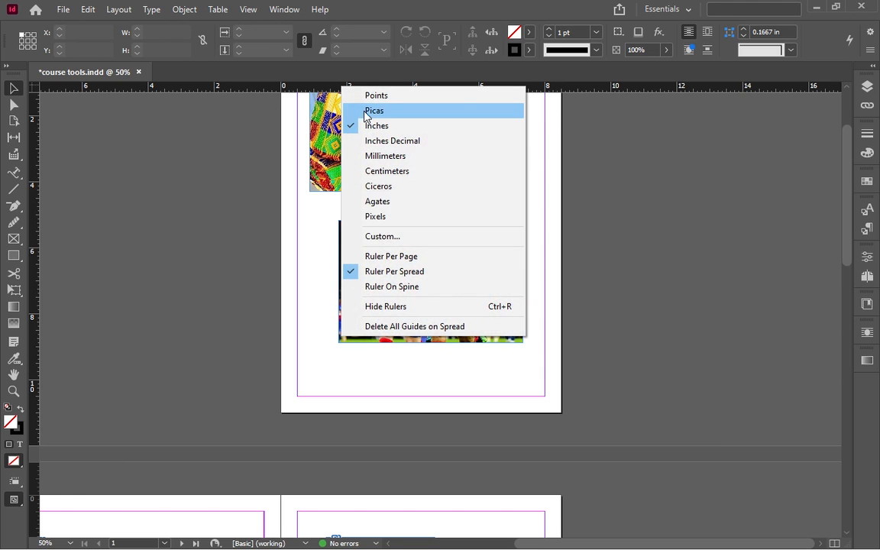
pyautogui.click(391, 217)
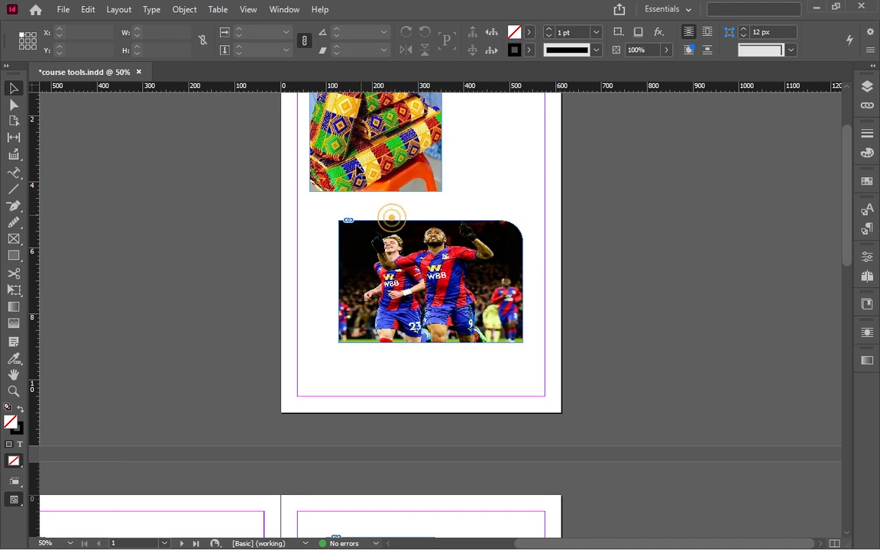
pyautogui.rightClick(34, 252)
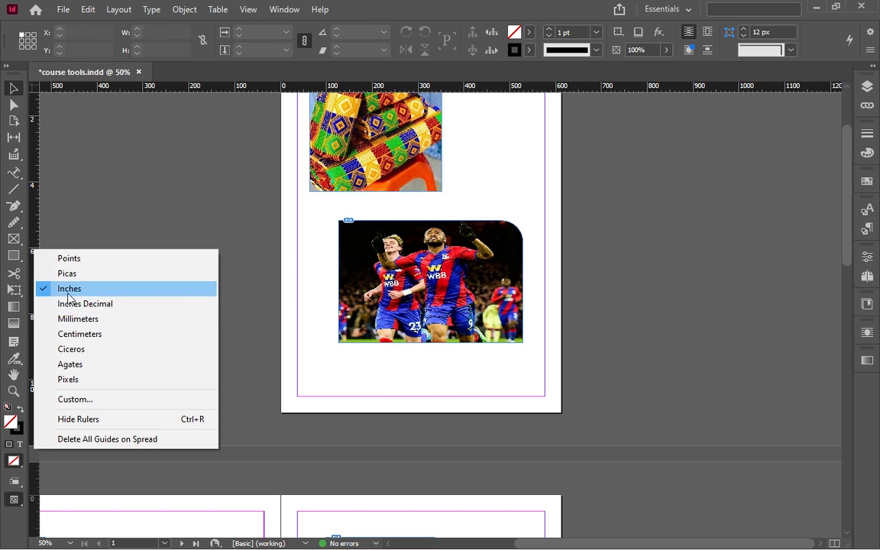
pyautogui.click(76, 378)
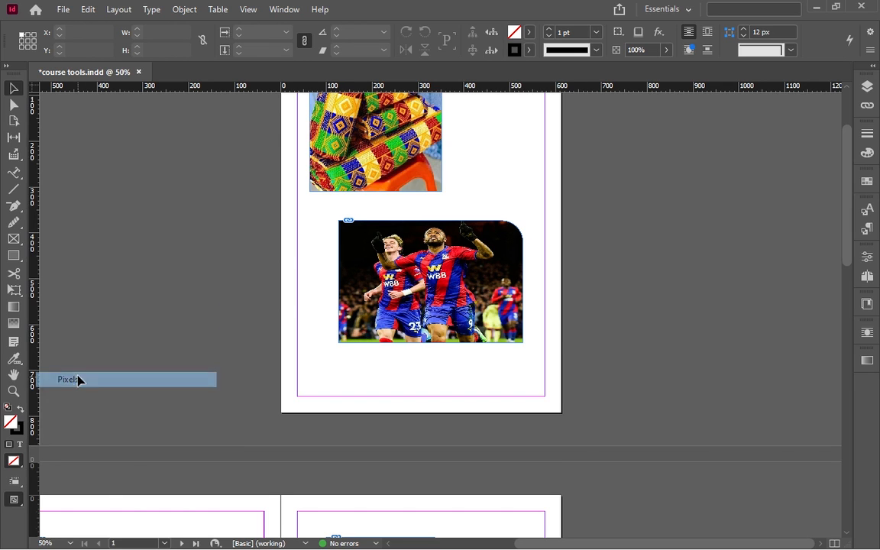
# - Return both the horizontal and vertical rulers to inches
pyautogui.rightClick(453, 92)
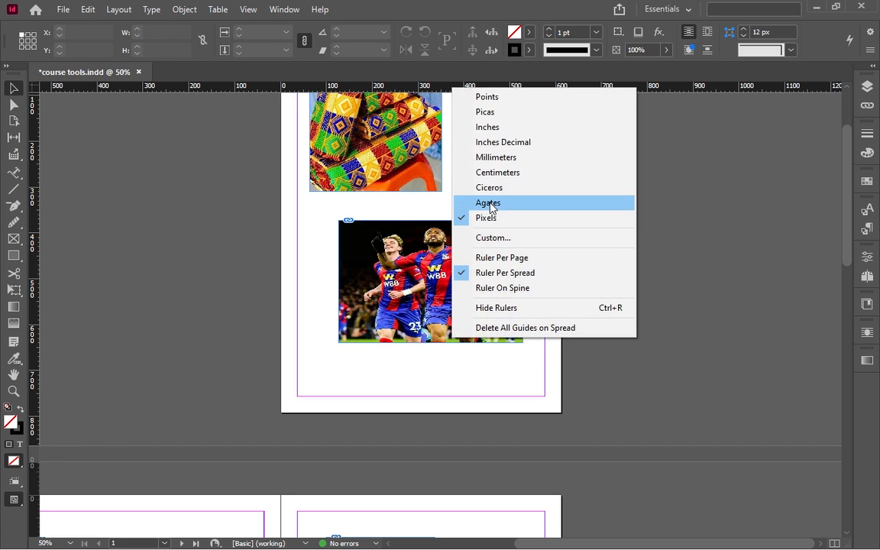
pyautogui.click(498, 132)
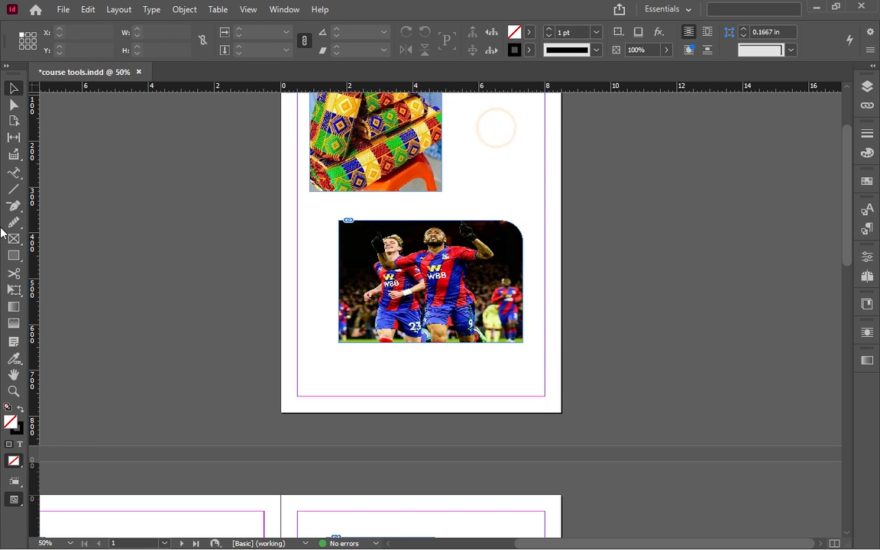
pyautogui.rightClick(34, 264)
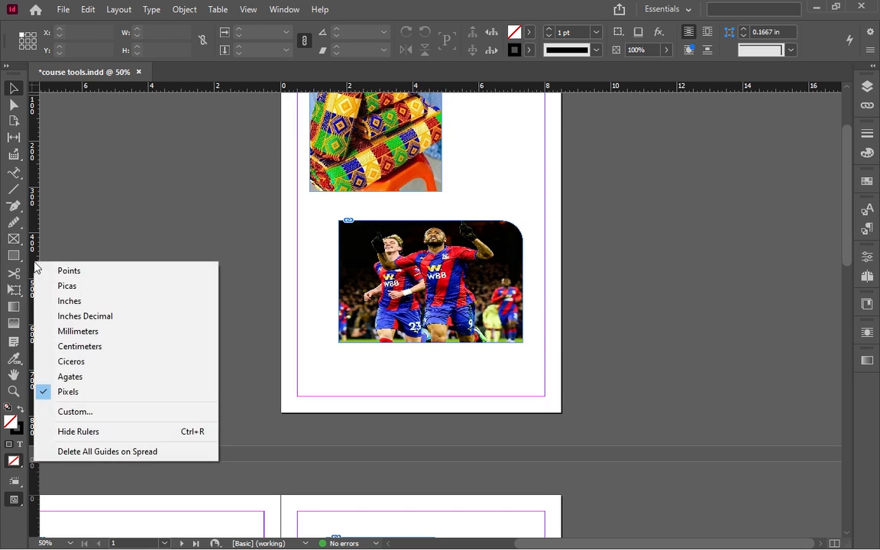
pyautogui.click(55, 302)
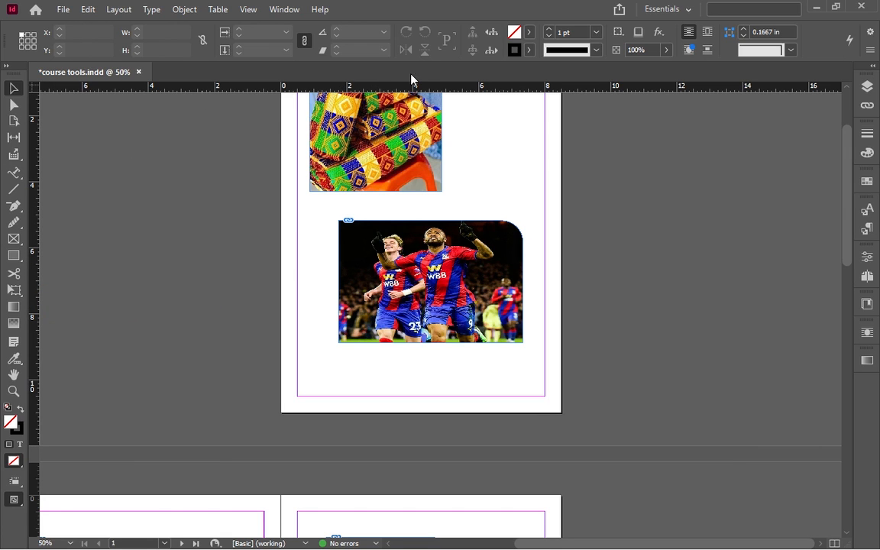
# - Fit page 1 in the window and look over the following spread with the photos, text and shapes
pyautogui.click(252, 9)
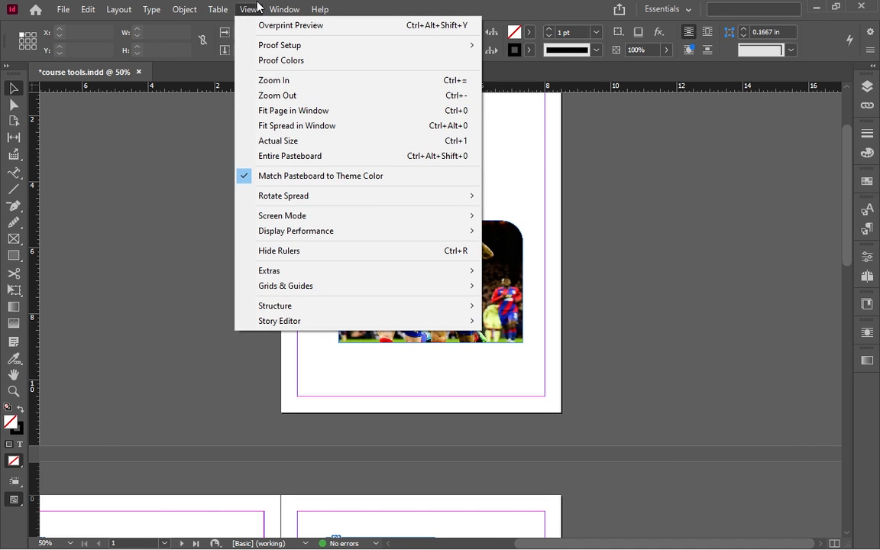
pyautogui.click(262, 113)
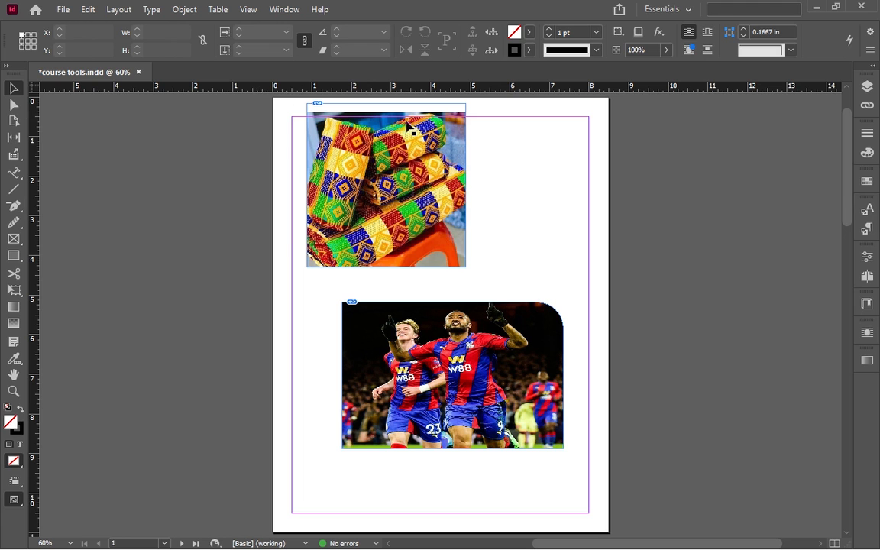
pyautogui.scroll(-8, 558, 161)
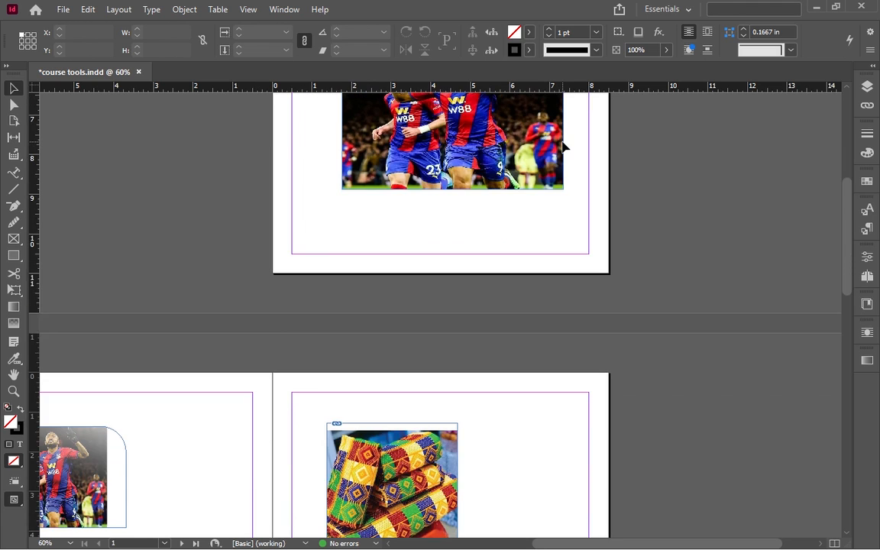
pyautogui.scroll(-8, 563, 147)
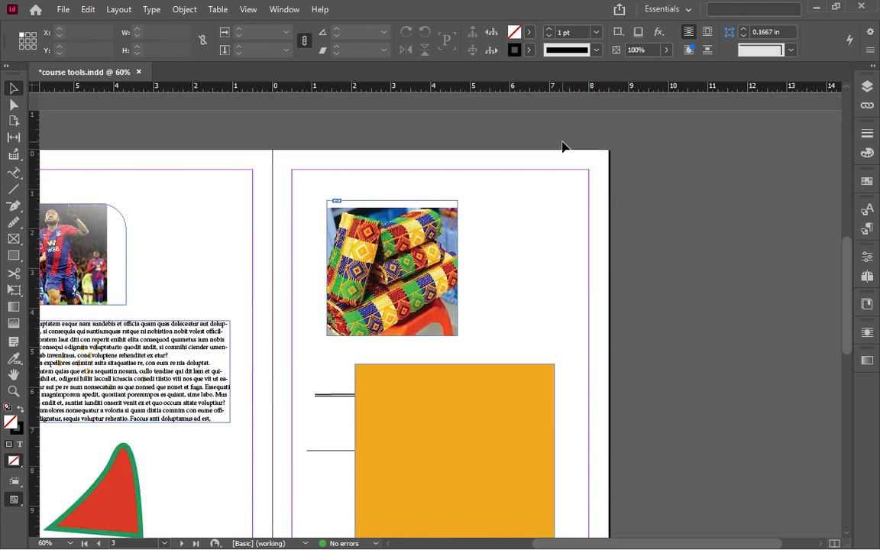
pyautogui.scroll(-3, 563, 147)
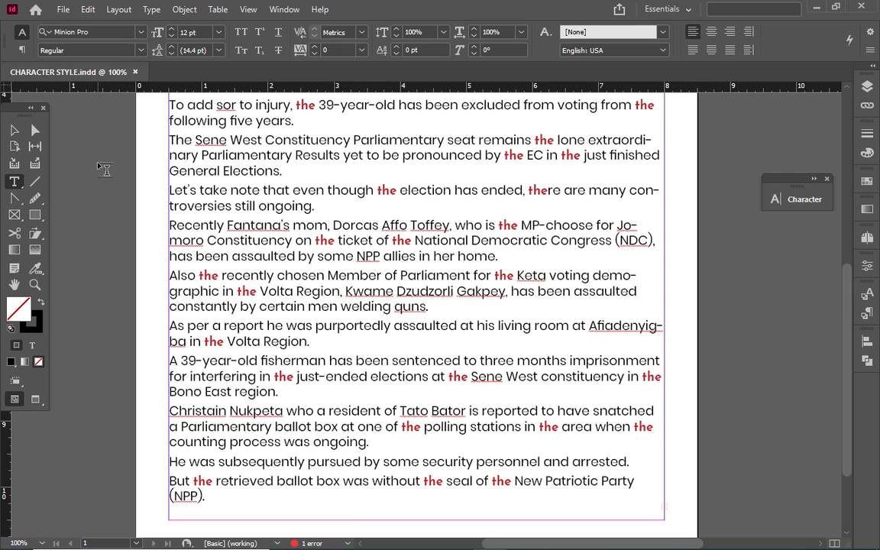
# - Close CHARACTER STYLE.indd and switch to the Essentials workspace
pyautogui.click(135, 73)
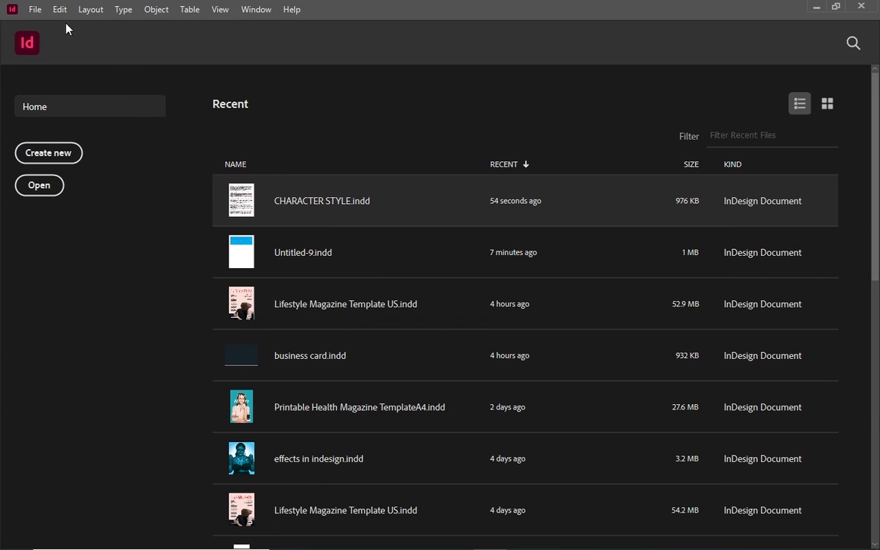
pyautogui.click(256, 9)
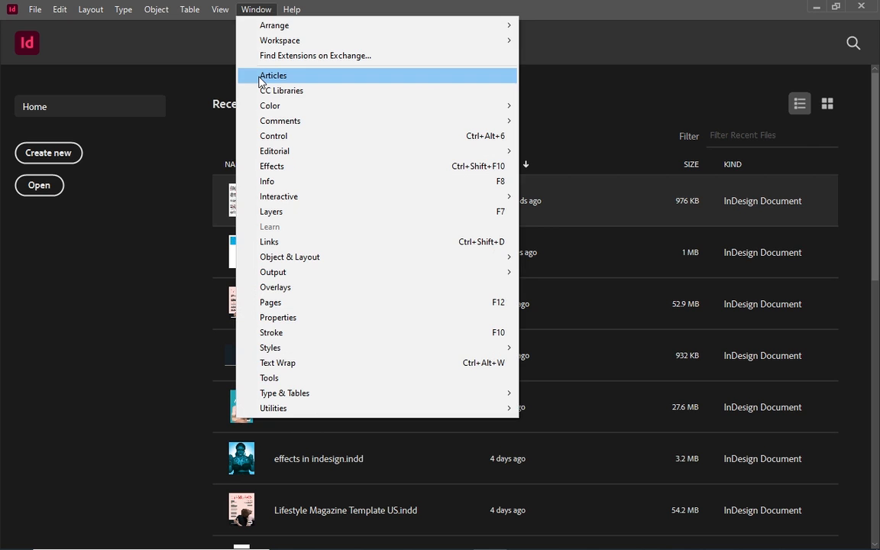
pyautogui.click(256, 9)
pyautogui.click(252, 9)
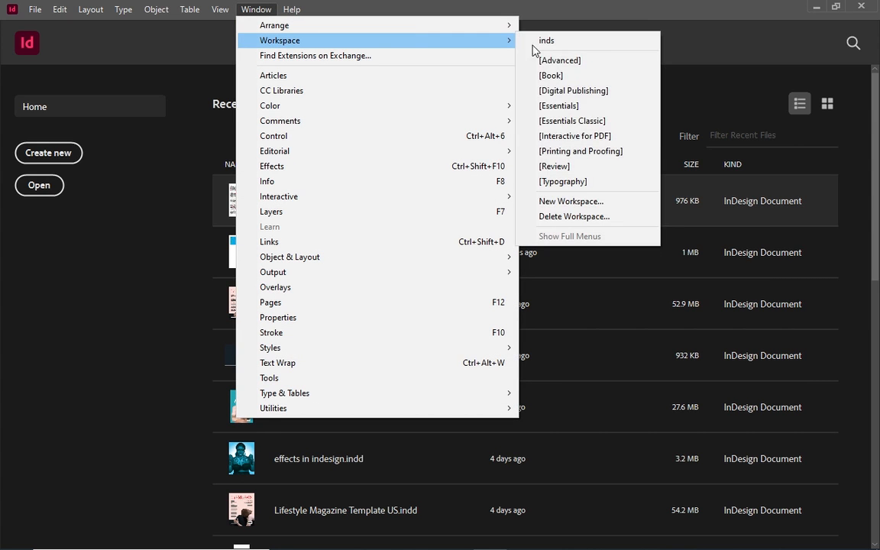
pyautogui.click(581, 106)
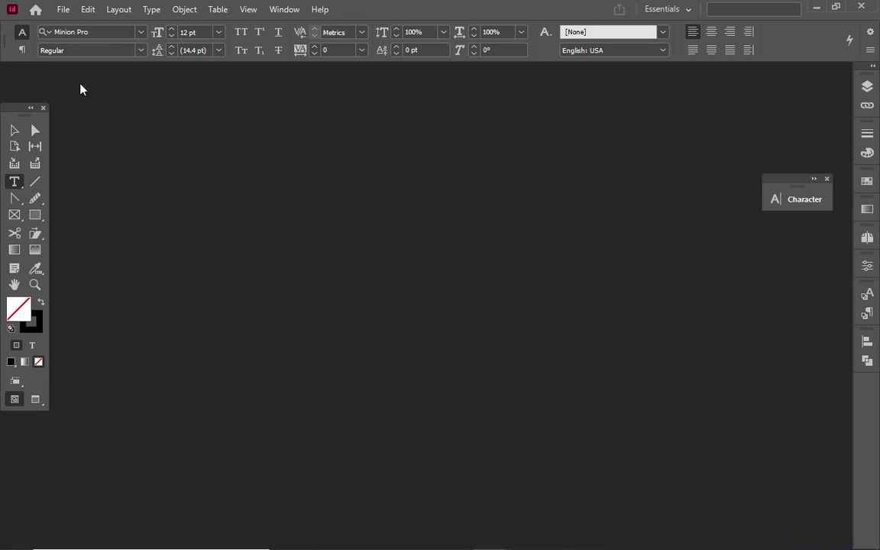
# - Browse the font list and set the default type font to Origin Sans with no document open
pyautogui.click(146, 32)
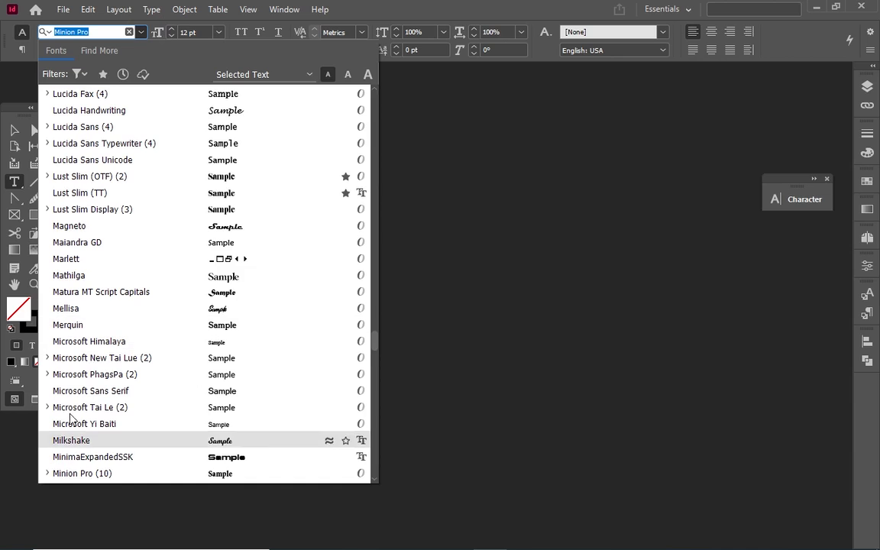
pyautogui.scroll(-4, 58, 229)
pyautogui.scroll(-2, 58, 287)
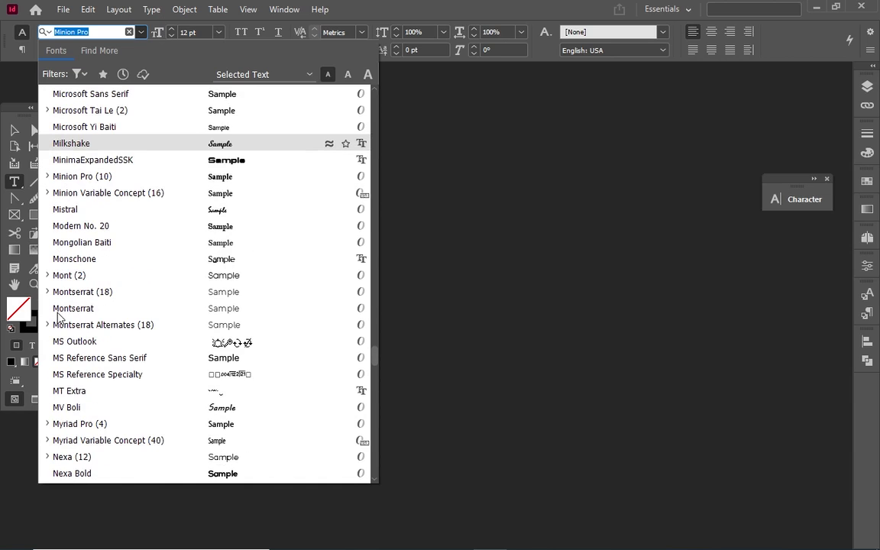
pyautogui.scroll(-2, 54, 340)
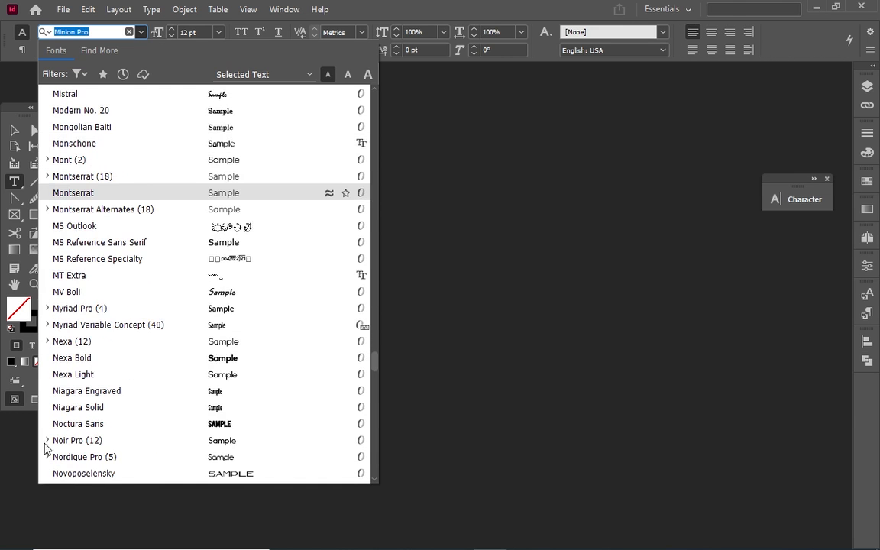
pyautogui.scroll(-8, 53, 336)
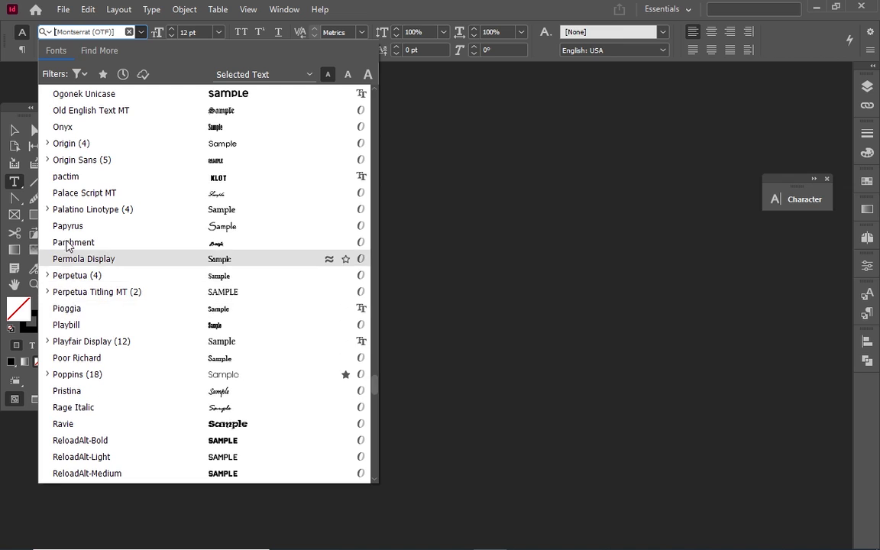
pyautogui.click(66, 162)
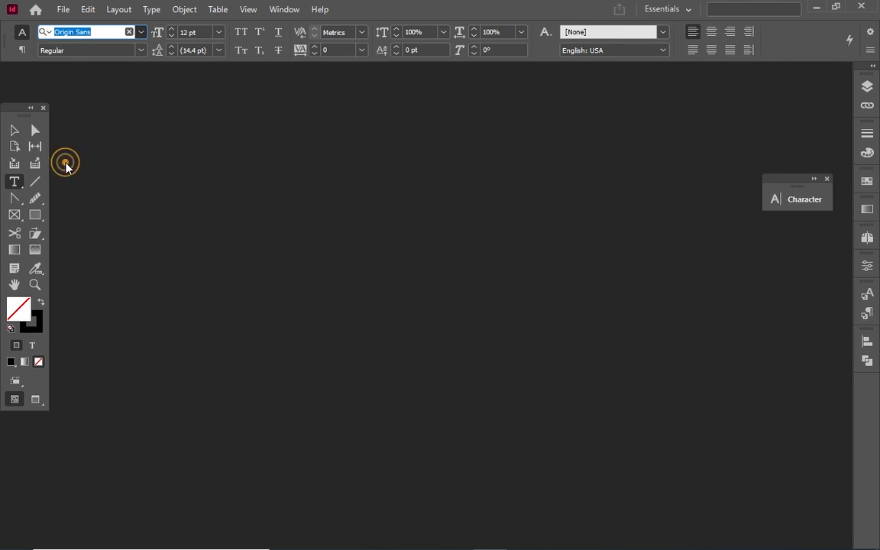
# - Set the default font size to 17 pt and the default paragraph alignment to centered
pyautogui.click(173, 29)
pyautogui.click(173, 29)
pyautogui.click(172, 29)
pyautogui.click(173, 29)
pyautogui.click(173, 29)
pyautogui.click(173, 29)
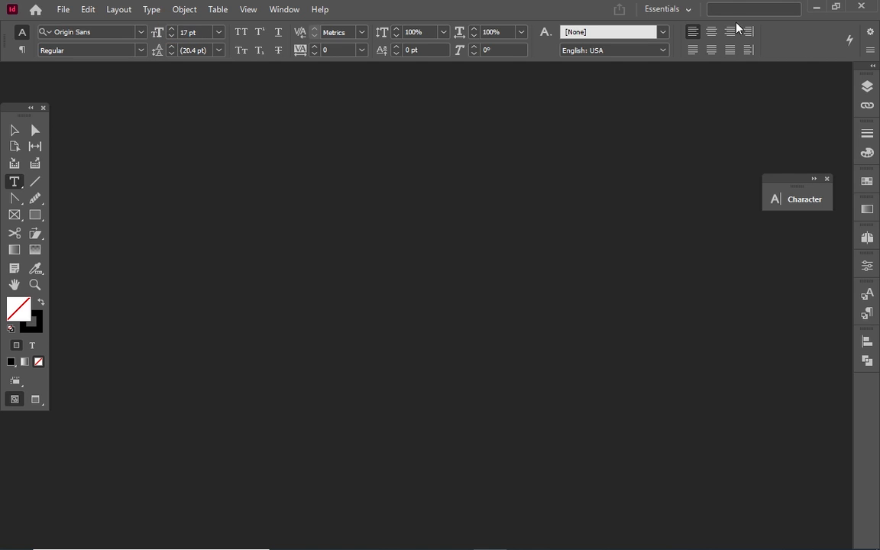
pyautogui.click(712, 32)
pyautogui.click(712, 34)
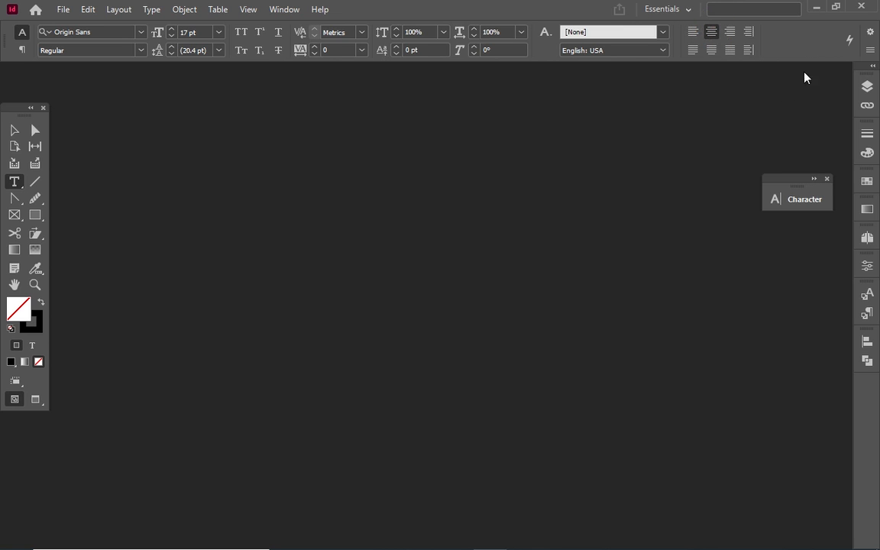
# - Examine the options for customizing the Control panel and cancel without changing them
pyautogui.click(872, 50)
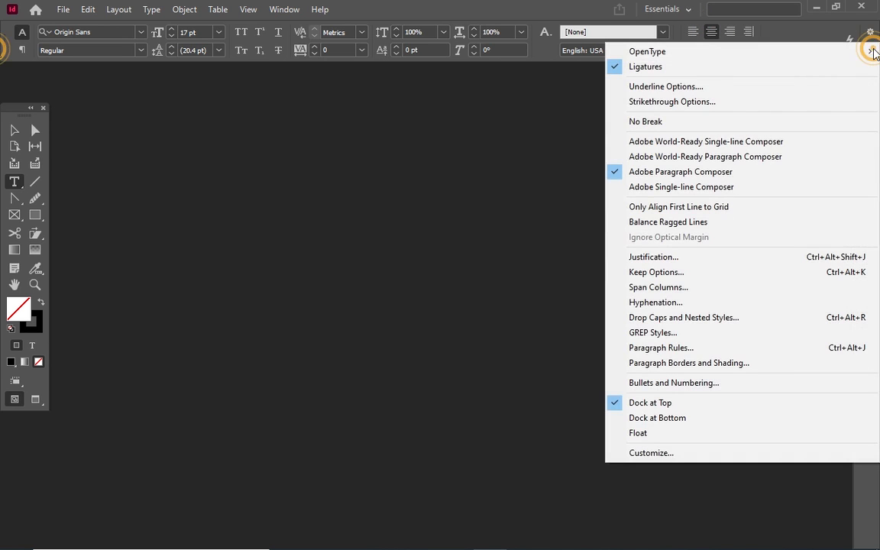
pyautogui.click(650, 453)
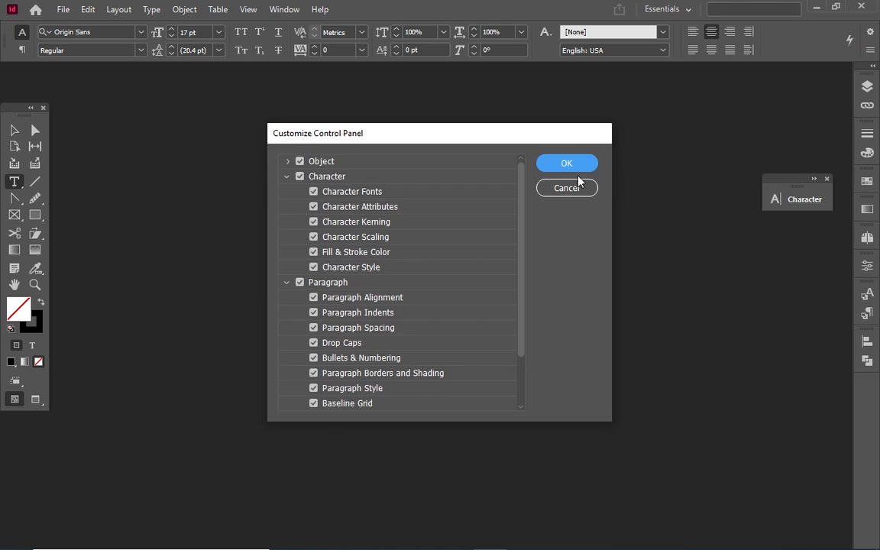
pyautogui.click(573, 187)
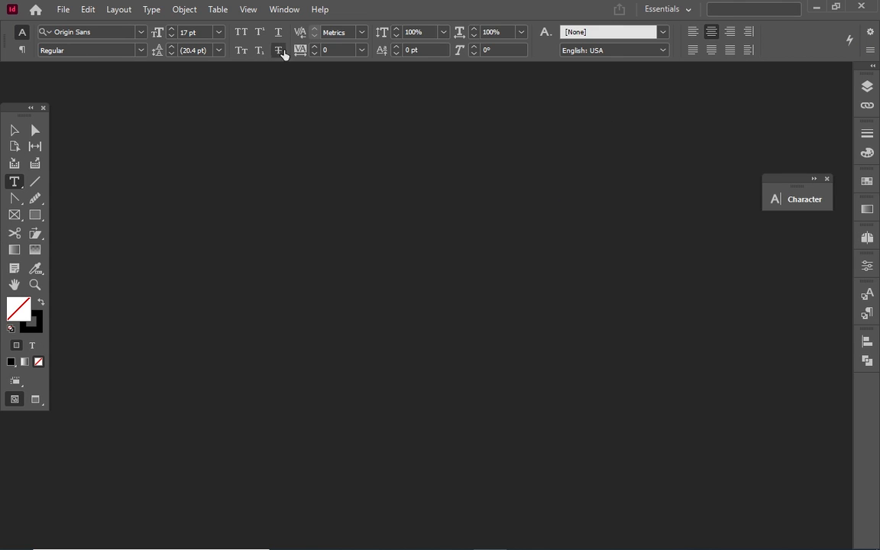
# - Create a new one-page Letter print document with the Default preset, one column and 0.5 in margins
pyautogui.click(66, 9)
pyautogui.moveTo(260, 25)
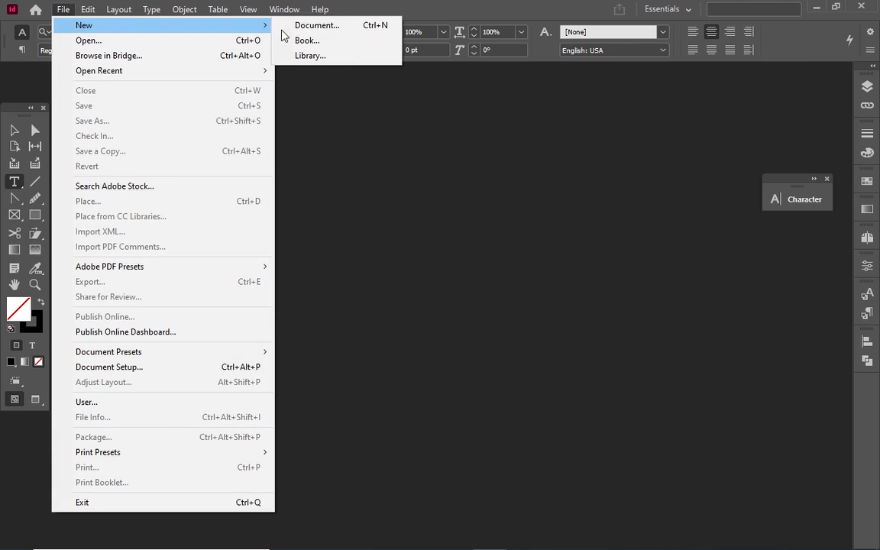
pyautogui.click(290, 29)
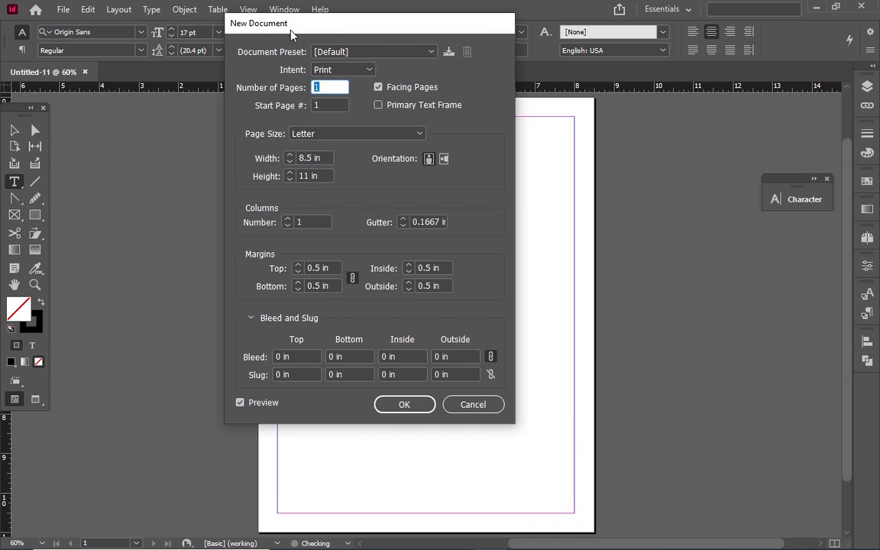
pyautogui.moveTo(341, 42); pyautogui.dragTo(453, 80)
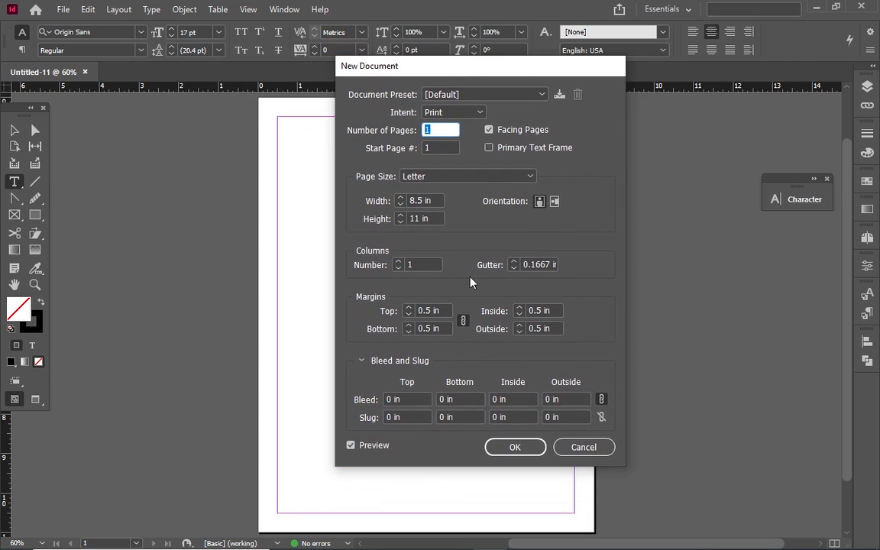
pyautogui.click(529, 449)
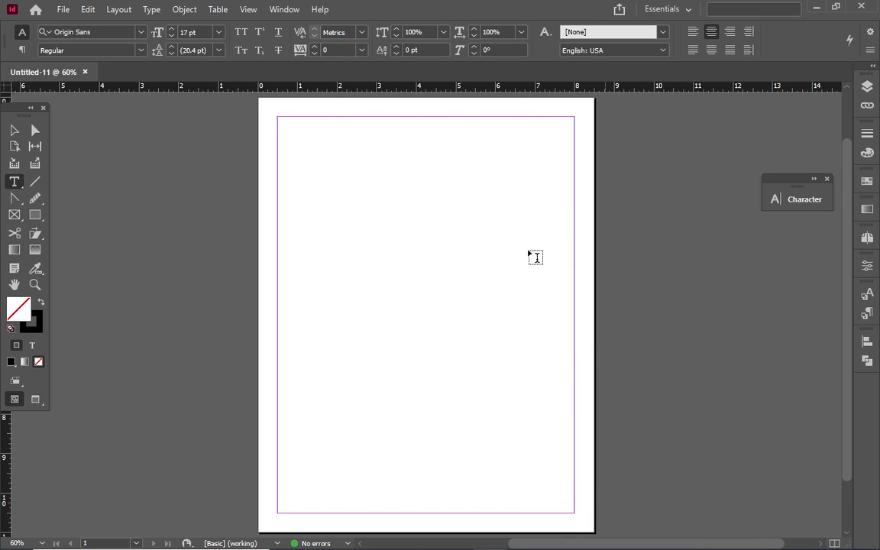
# - Close the blank document and start creating another one from the Home screen
pyautogui.press('Tab')
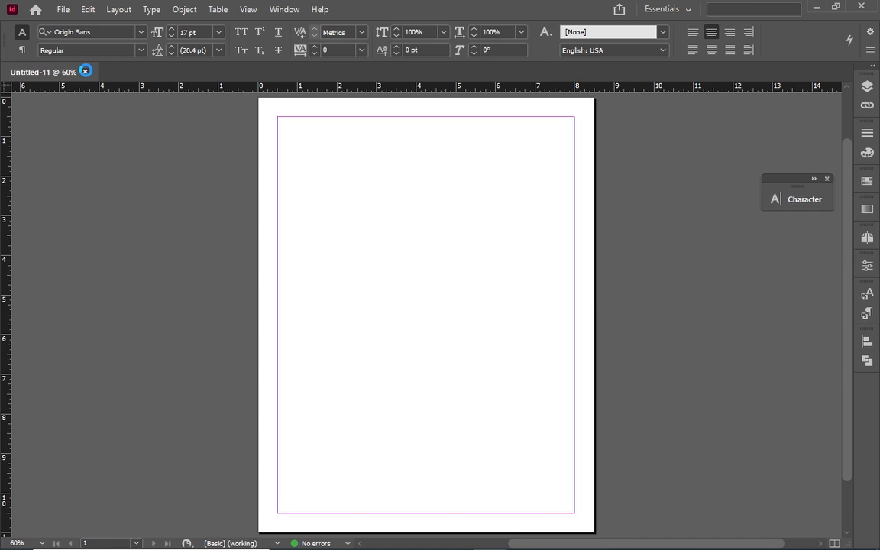
pyautogui.click(86, 71)
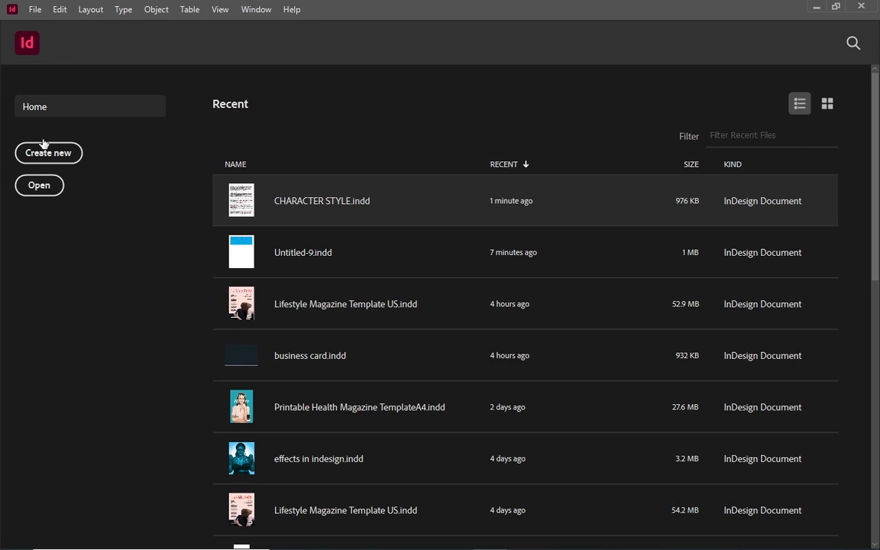
pyautogui.click(39, 153)
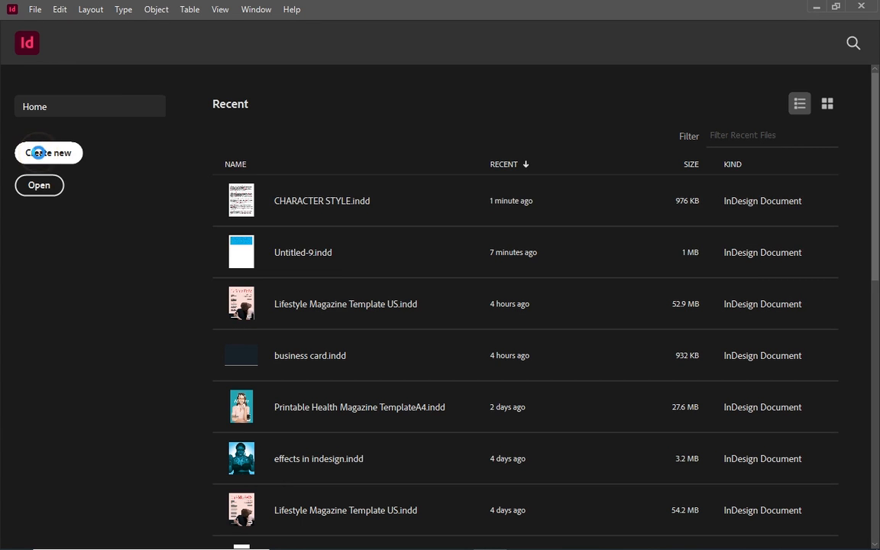